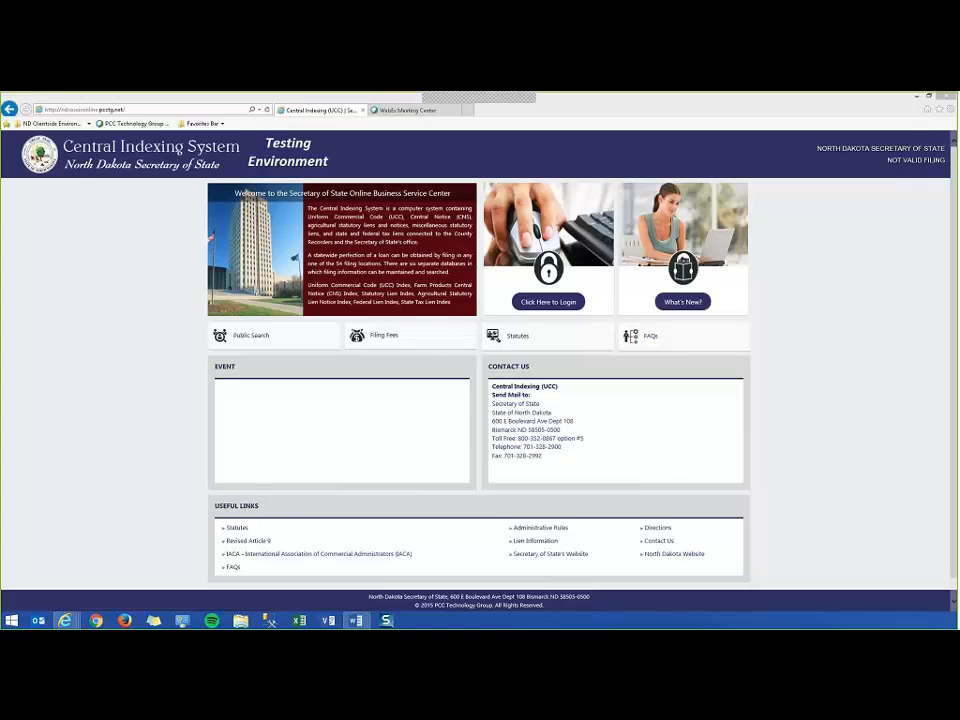
From the customer login page, start a new user account registered as an Organization.
{"action": "left_click_drag", "start_coordinate": [886, 160], "coordinate": [941, 163]}
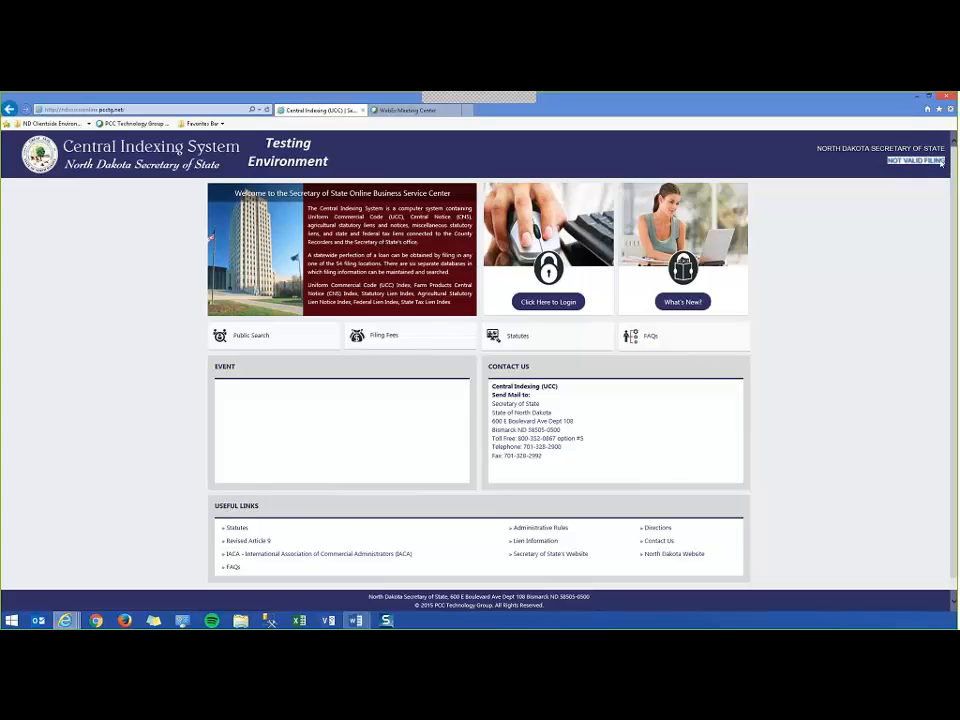
{"action": "left_click", "coordinate": [829, 267]}
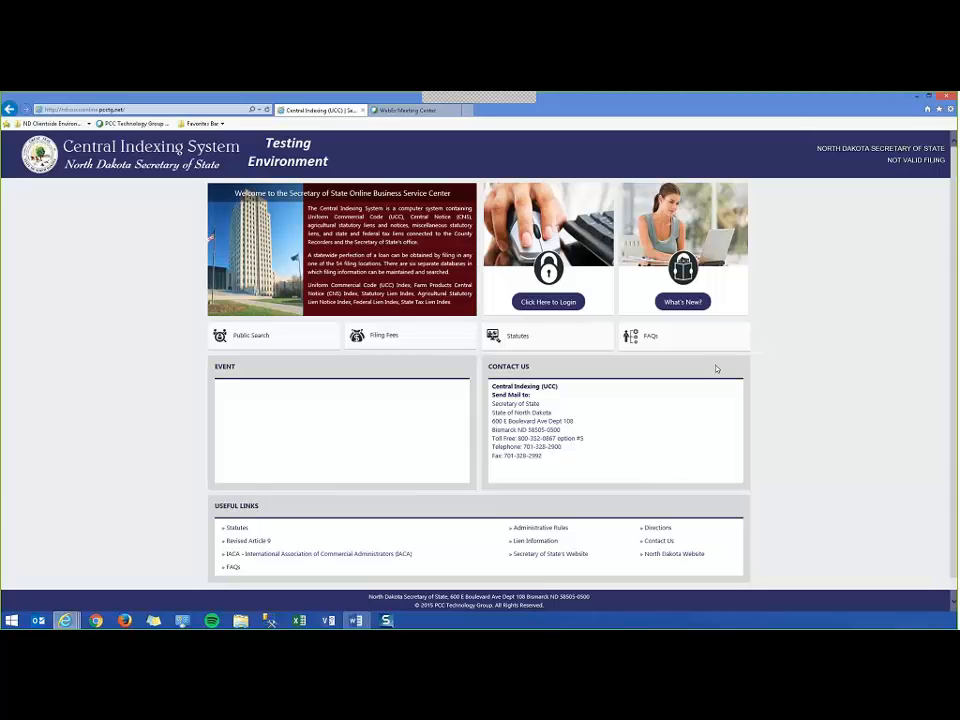
{"action": "left_click", "coordinate": [548, 302]}
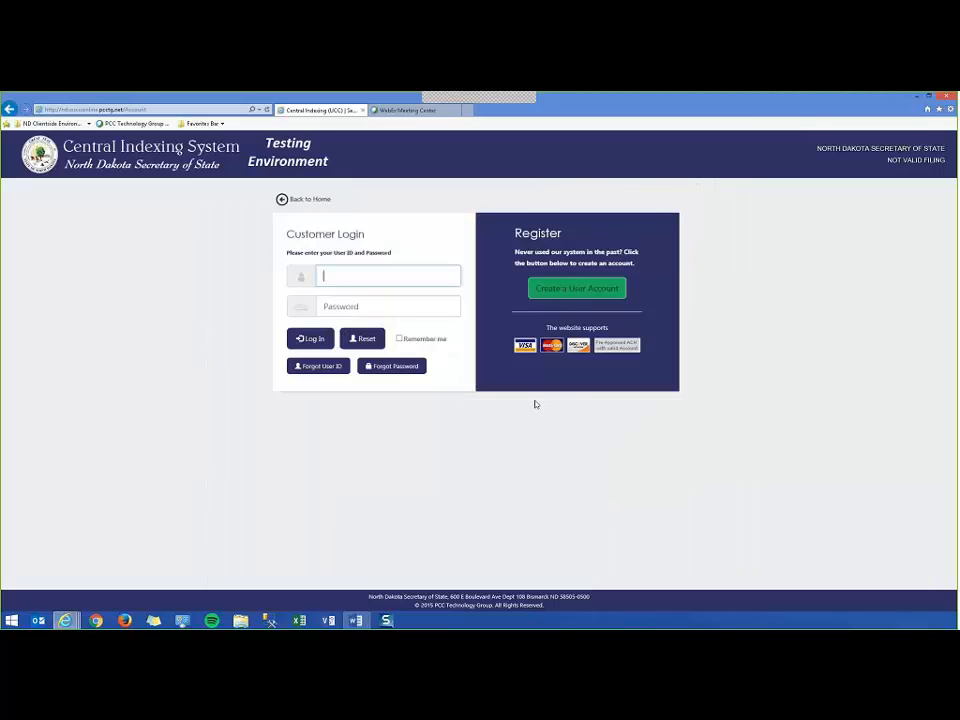
{"action": "left_click", "coordinate": [577, 289]}
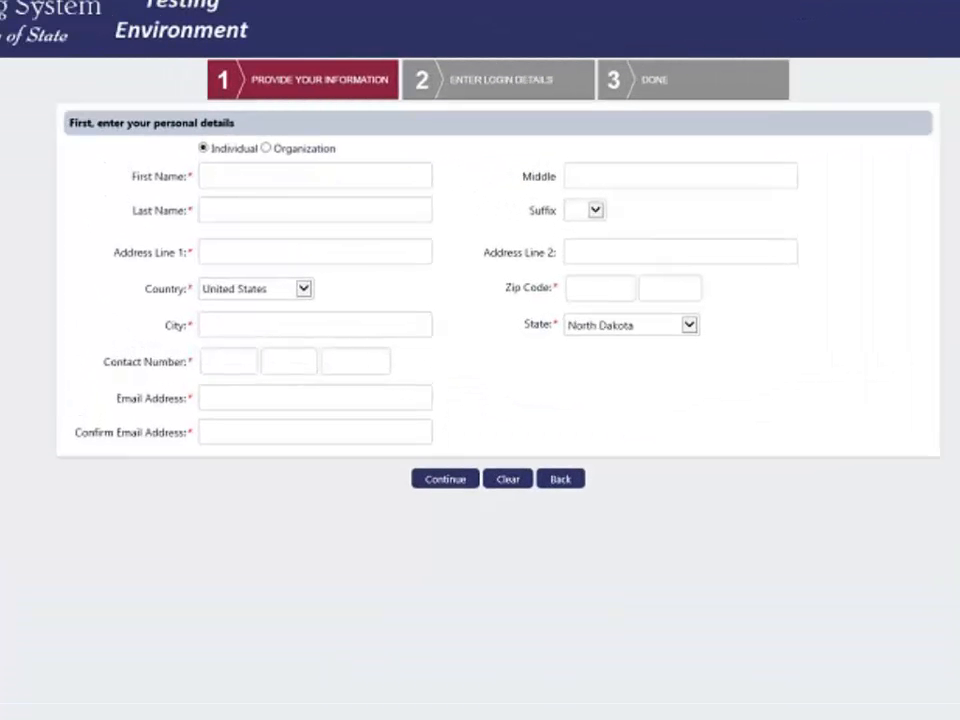
{"action": "left_click", "coordinate": [267, 149]}
Enter the organization name 'ABCD Filings Inc.', its street address and zip code.
{"action": "left_click", "coordinate": [252, 182]}
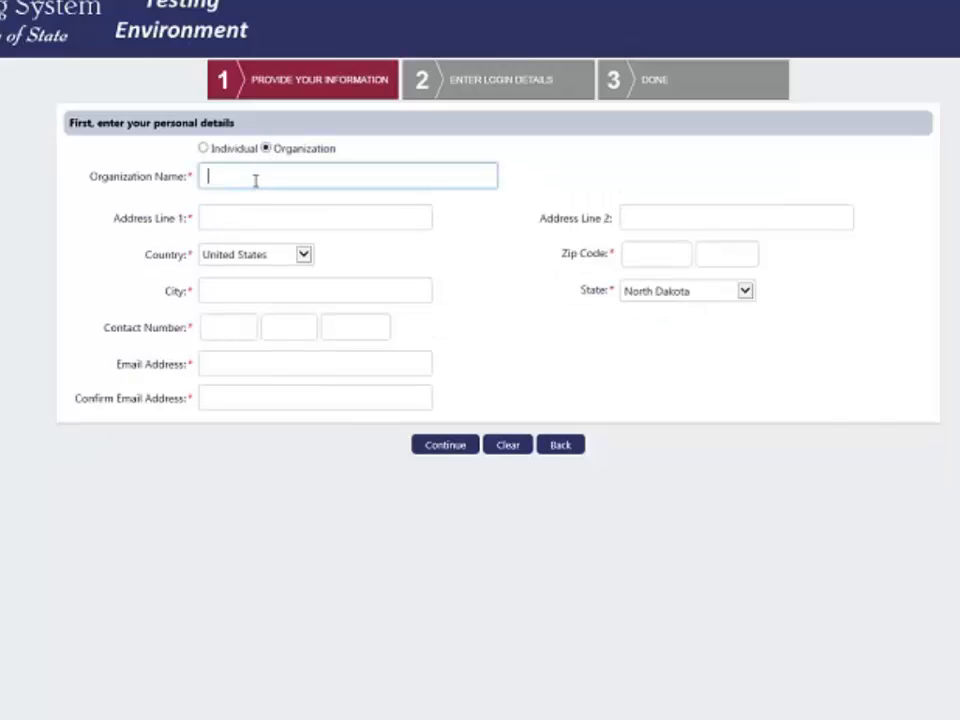
{"action": "type", "text": "ABCD Filings Inc."}
{"action": "left_click", "coordinate": [252, 221]}
{"action": "type", "text": "10 "}
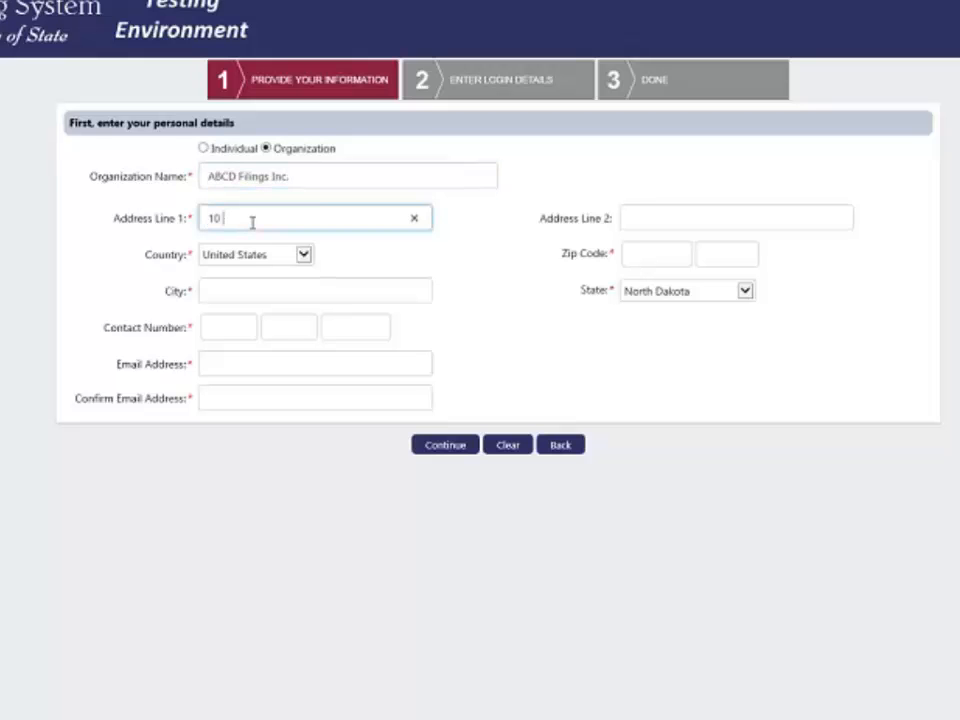
{"action": "type", "text": "Main Street"}
{"action": "left_click", "coordinate": [645, 246]}
{"action": "type", "text": "58501"}
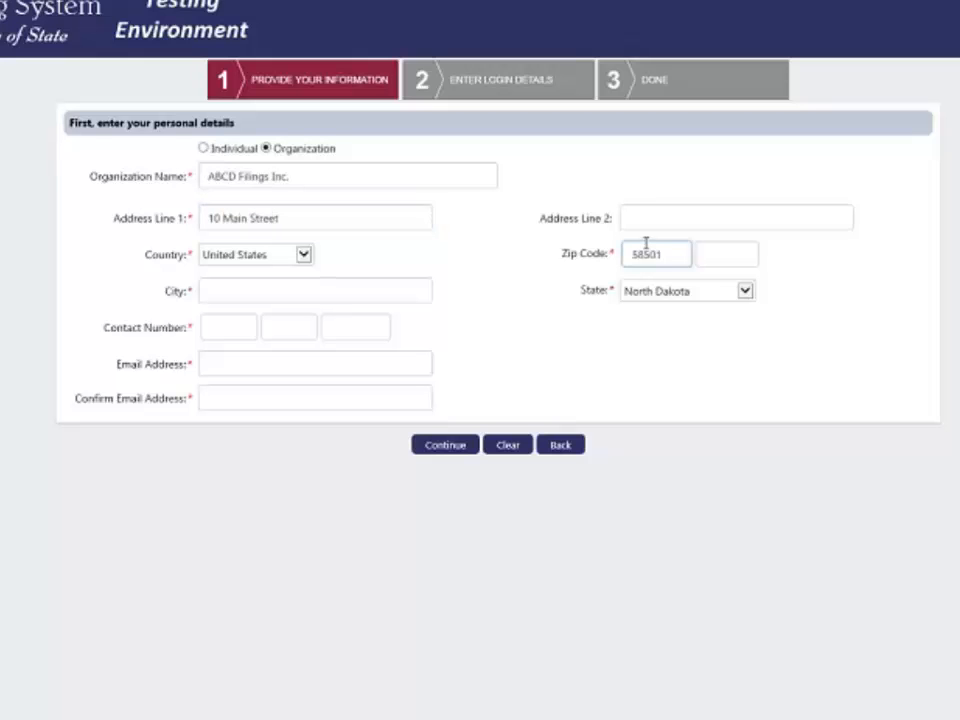
Fill in the contact phone number and e-mail address, then re-enter the e-mail to confirm.
{"action": "left_click", "coordinate": [224, 329]}
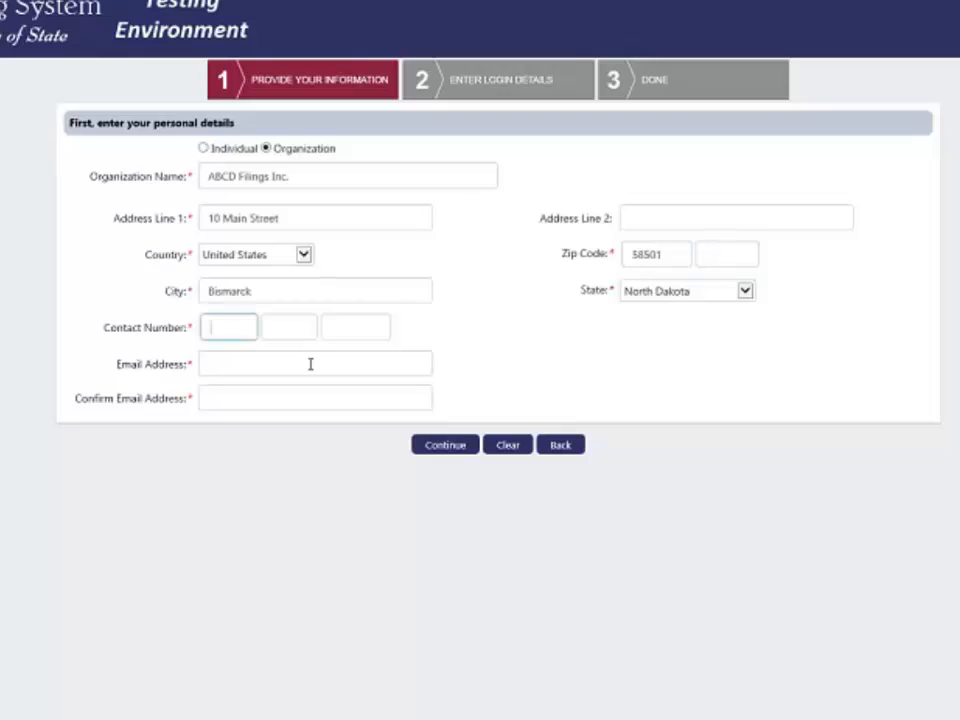
{"action": "type", "text": "5555555555"}
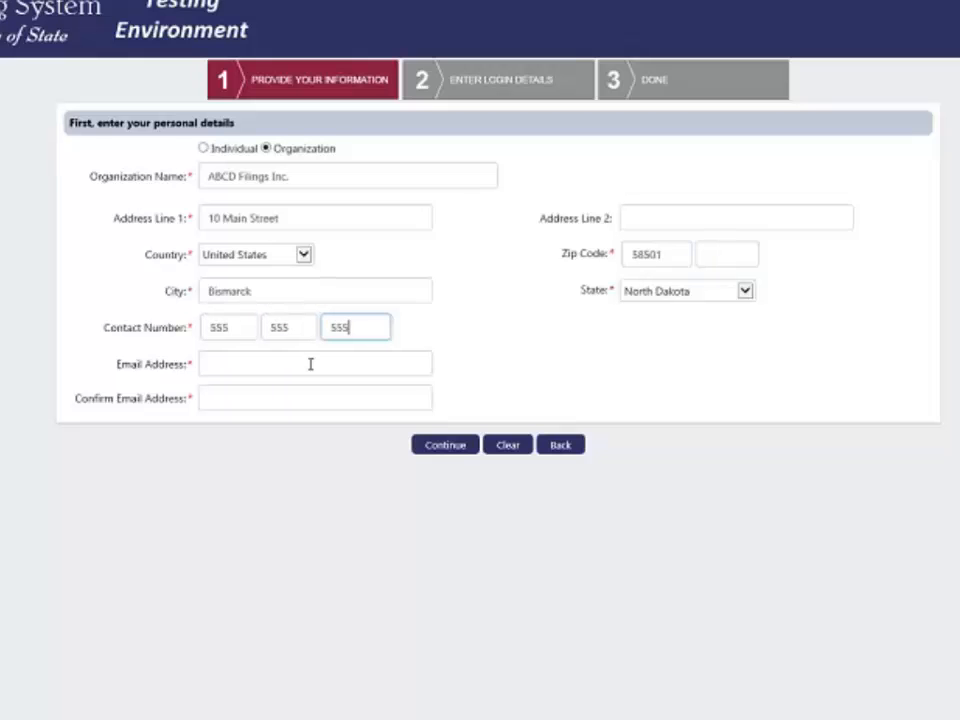
{"action": "left_click", "coordinate": [272, 369]}
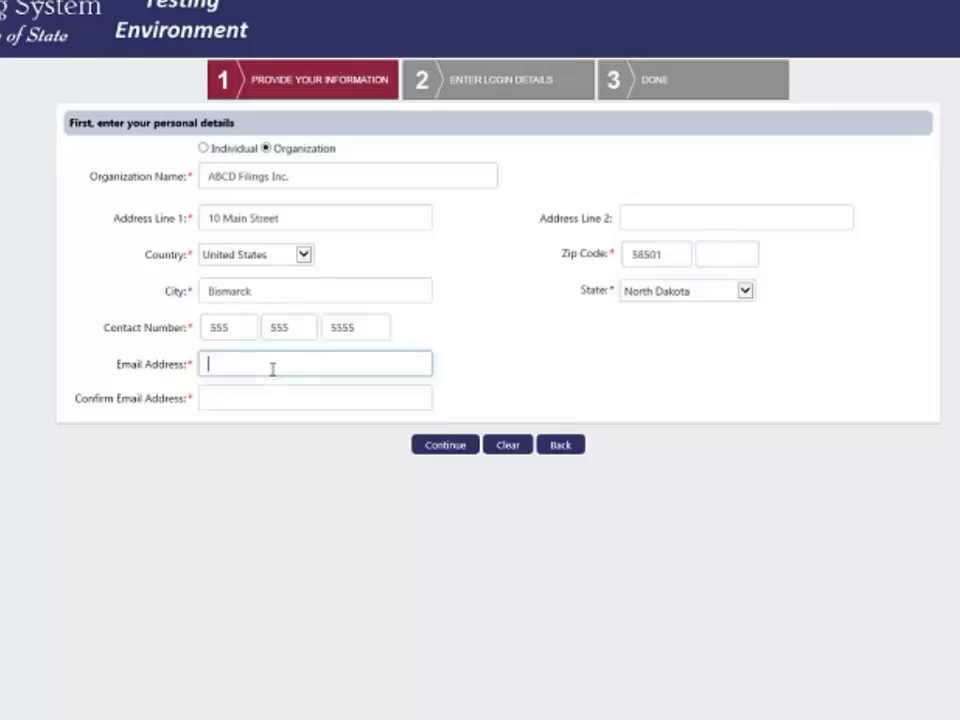
{"action": "type", "text": "abcdefg@abc.com"}
{"action": "key", "text": "Tab"}
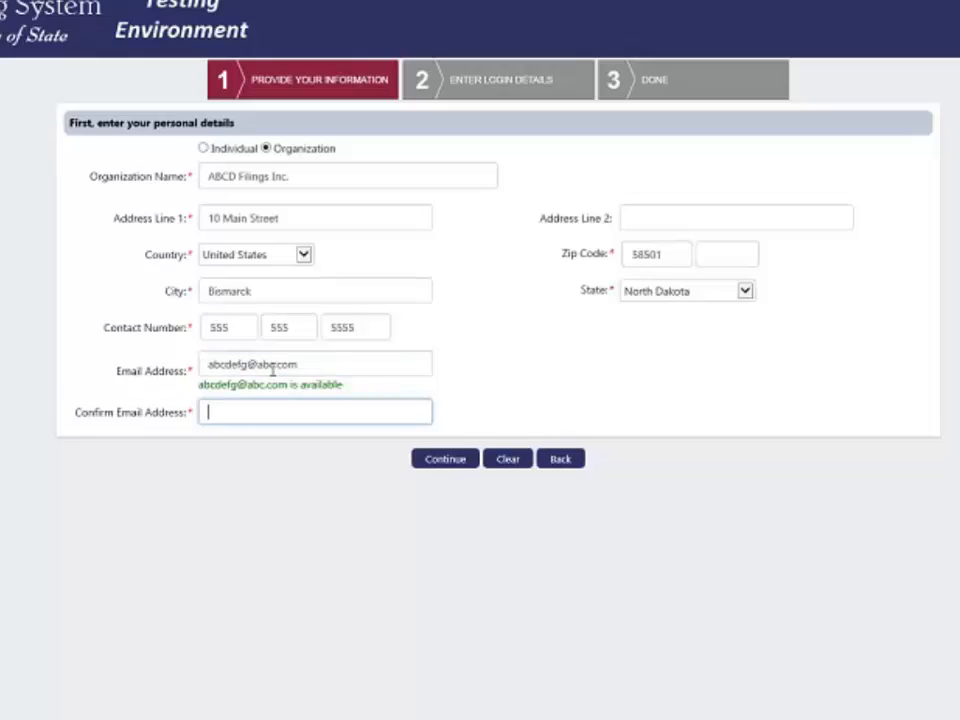
{"action": "type", "text": "abcdefg@abc"}
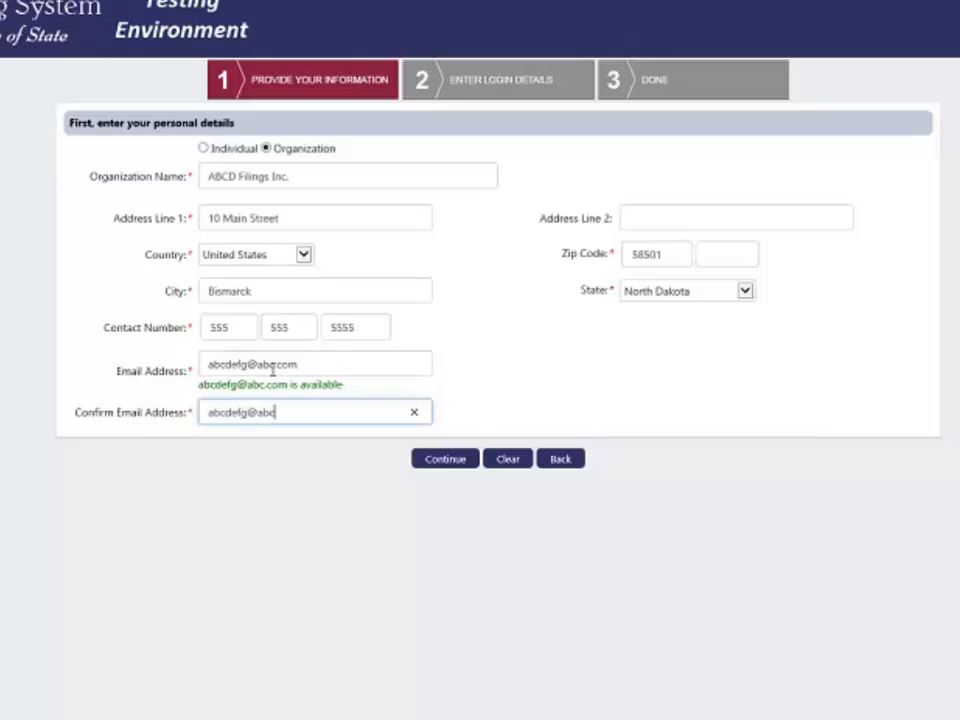
{"action": "type", "text": ".com"}
Continue to login details and enter a user ID of at least 8 characters.
{"action": "left_click", "coordinate": [445, 459]}
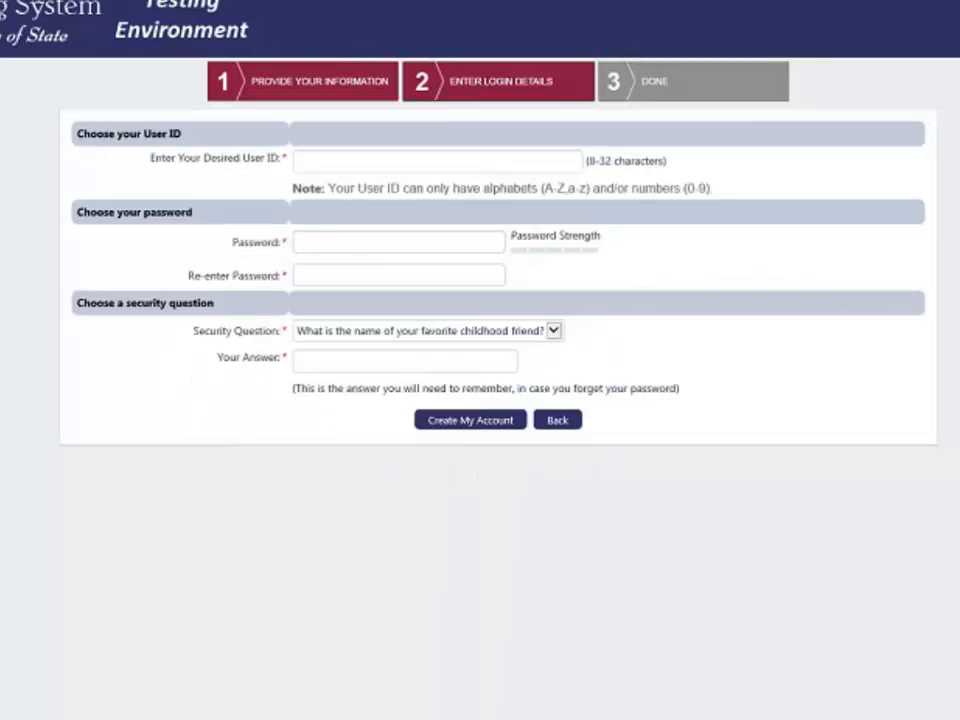
{"action": "left_click", "coordinate": [336, 163]}
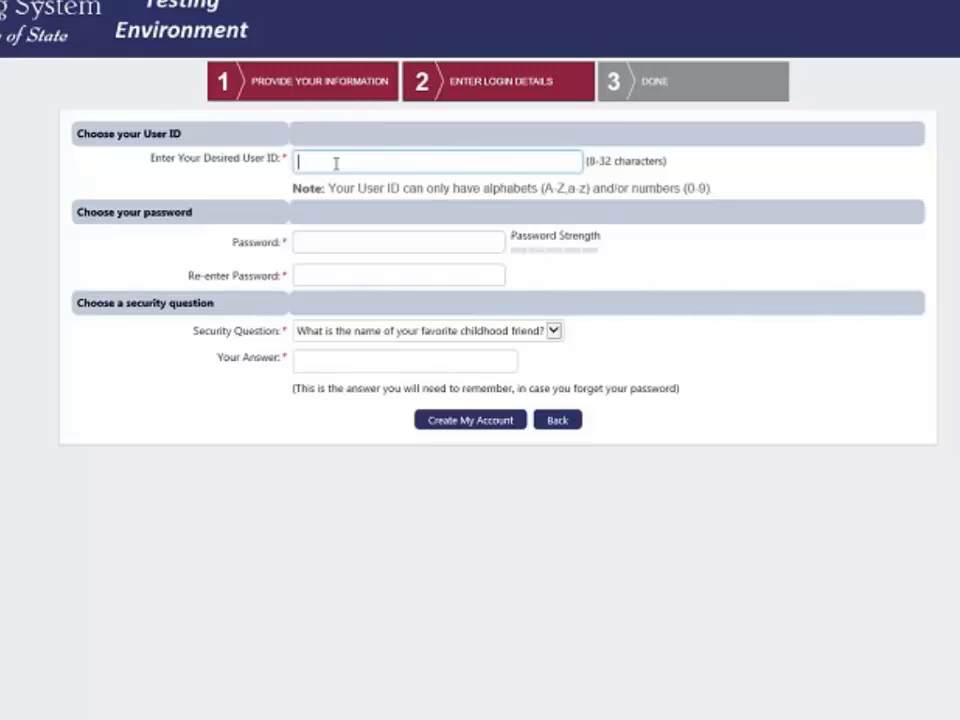
{"action": "type", "text": "ABC"}
{"action": "type", "text": "123"}
{"action": "left_click", "coordinate": [336, 244]}
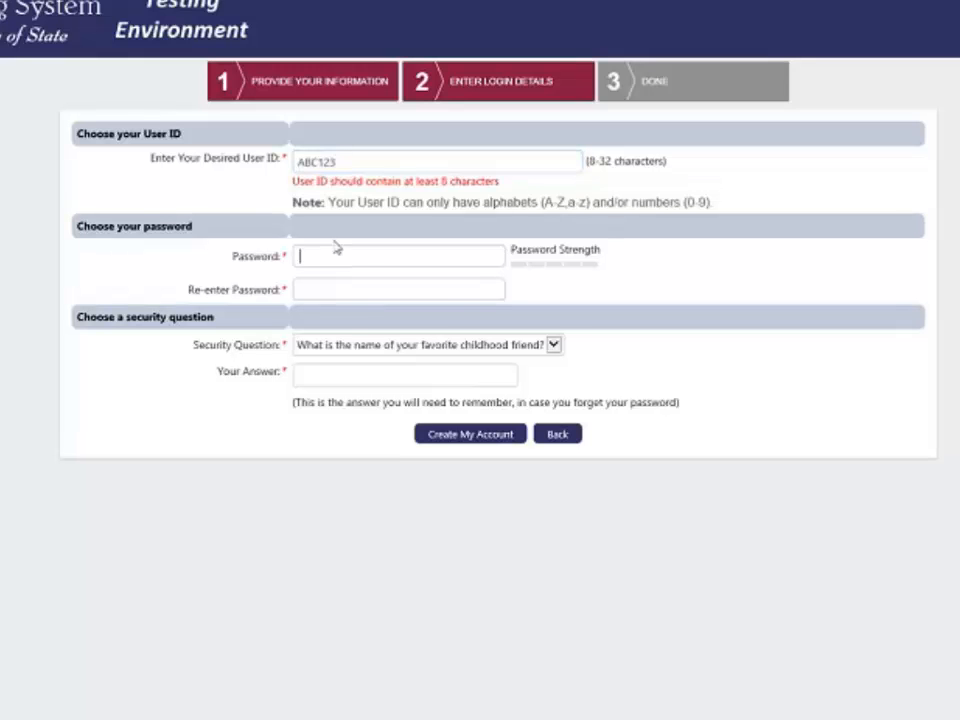
{"action": "left_click", "coordinate": [337, 161]}
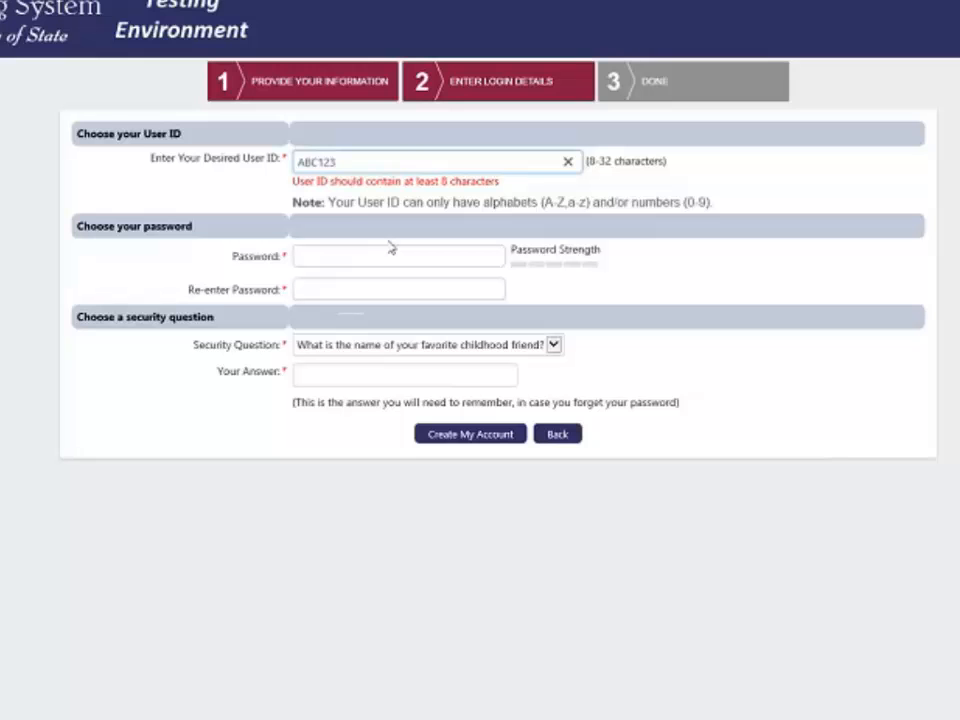
{"action": "type", "text": "45"}
{"action": "key", "text": "Tab"}
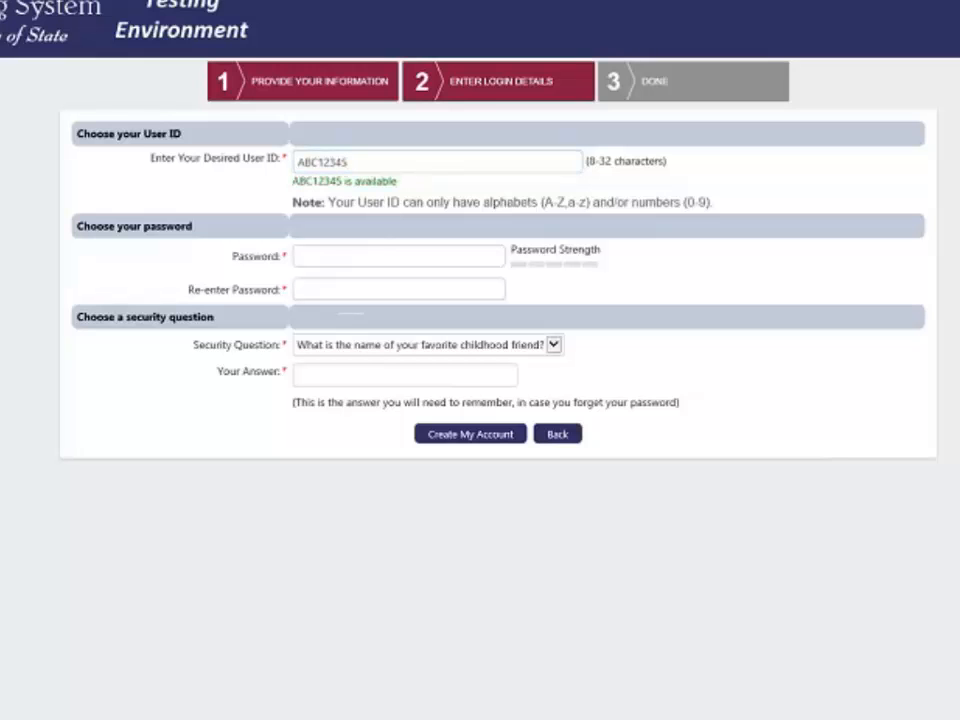
Enter the account password and confirm it.
{"action": "left_click", "coordinate": [330, 254]}
{"action": "type", "text": "abcd"}
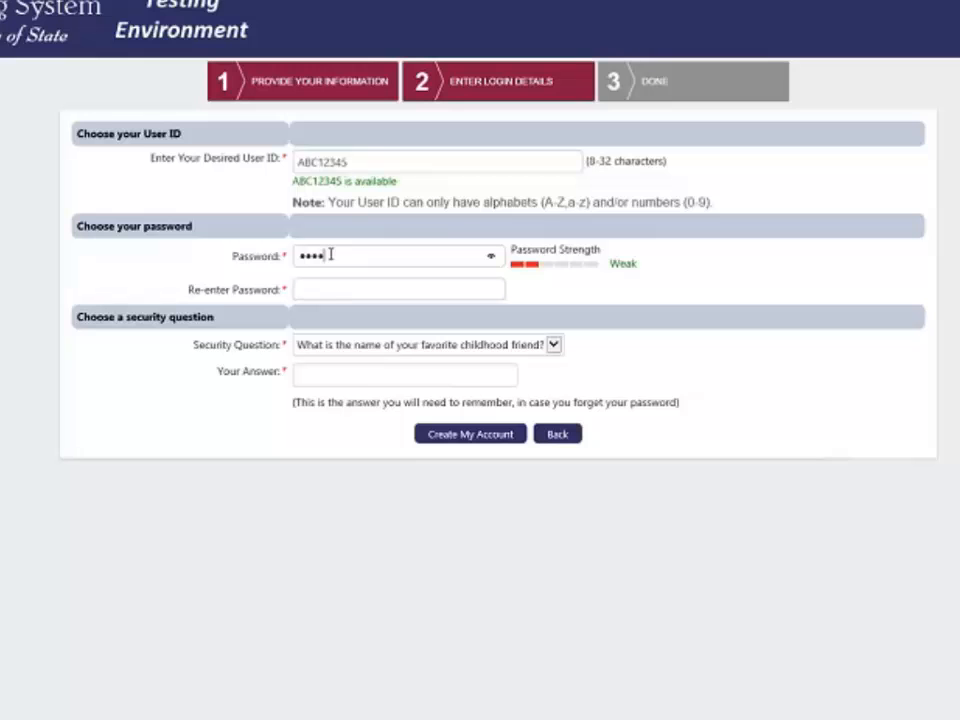
{"action": "type", "text": "efgh"}
{"action": "key", "text": "Tab"}
{"action": "type", "text": "abcd"}
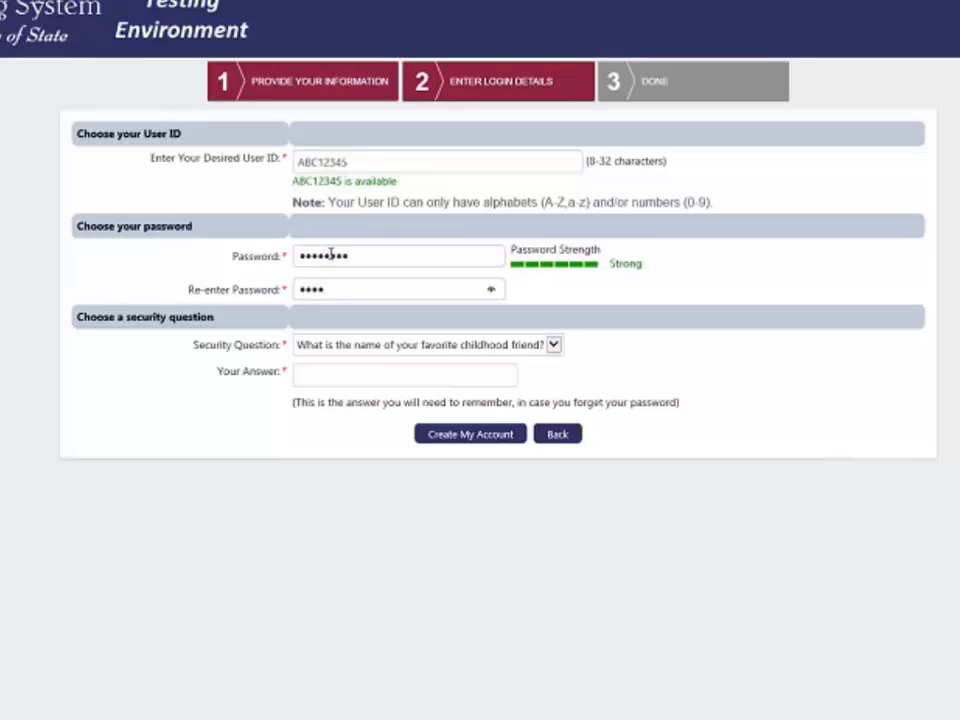
{"action": "type", "text": "efgh"}
{"action": "key", "text": "Tab"}
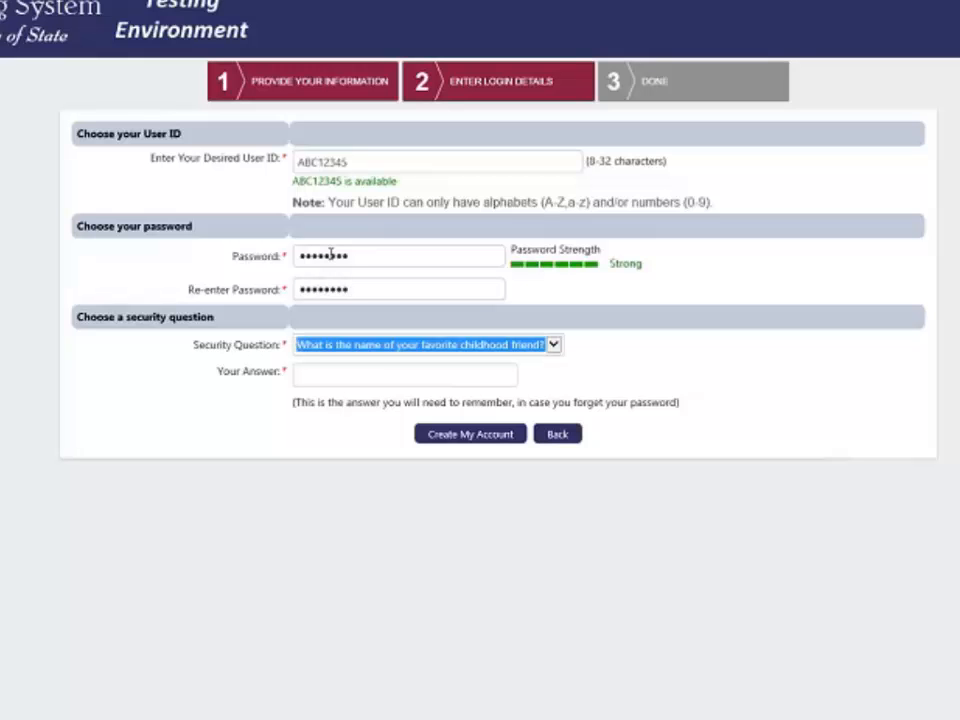
Choose the favorite childhood place security question, enter its answer, and create the account.
{"action": "left_click", "coordinate": [556, 345]}
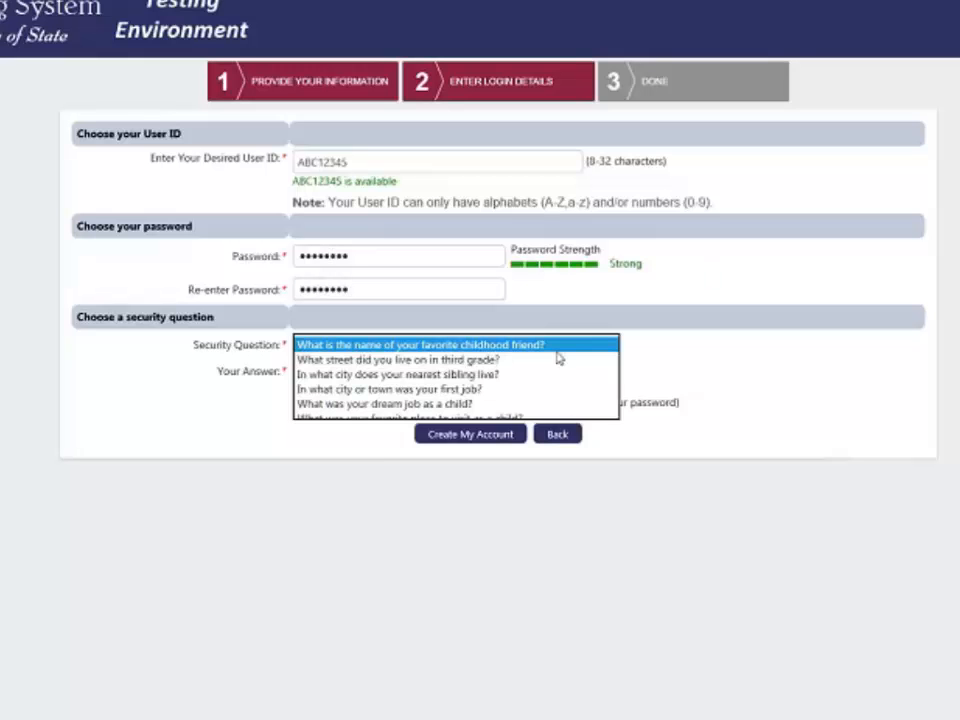
{"action": "left_click", "coordinate": [362, 377]}
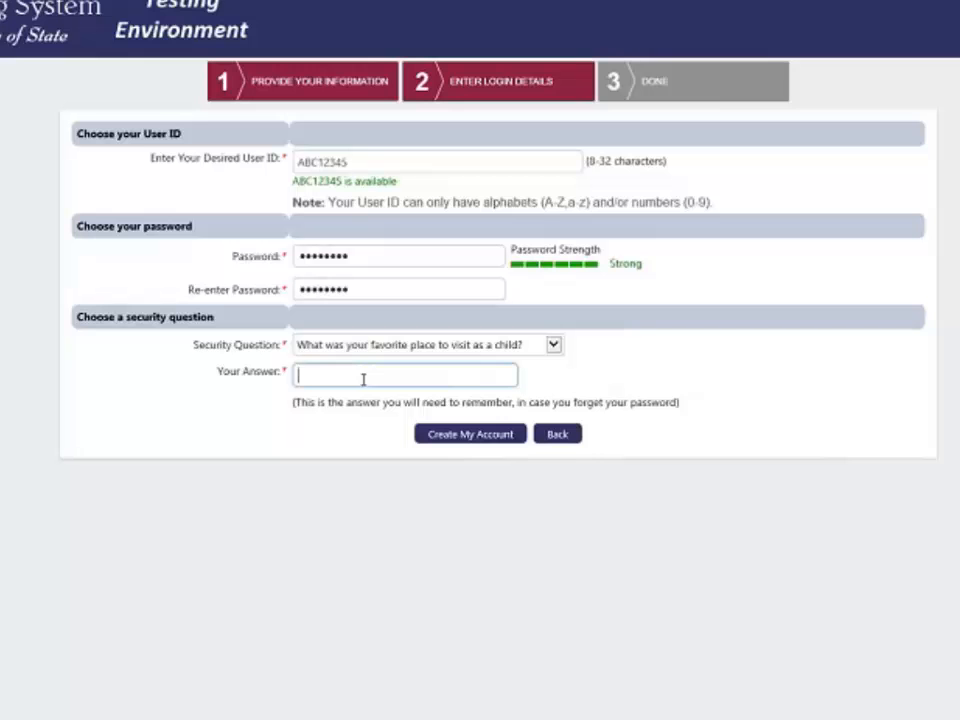
{"action": "type", "text": "answer"}
{"action": "left_click", "coordinate": [730, 402]}
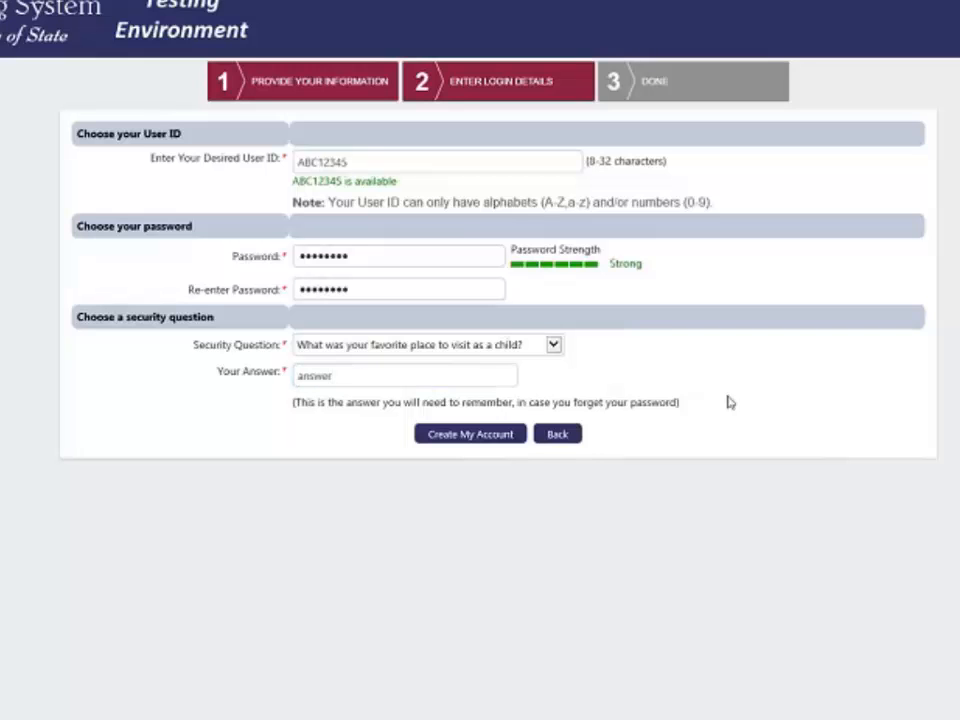
{"action": "left_click", "coordinate": [469, 436]}
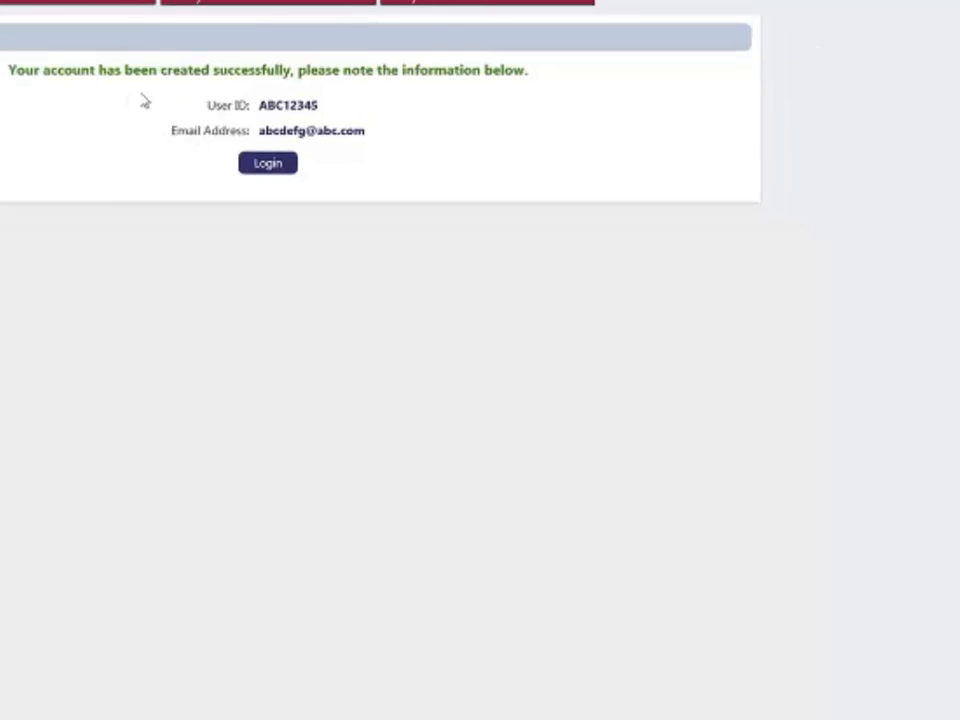
Select the new user ID on the success page to note it.
{"action": "left_click_drag", "start_coordinate": [261, 105], "coordinate": [325, 105]}
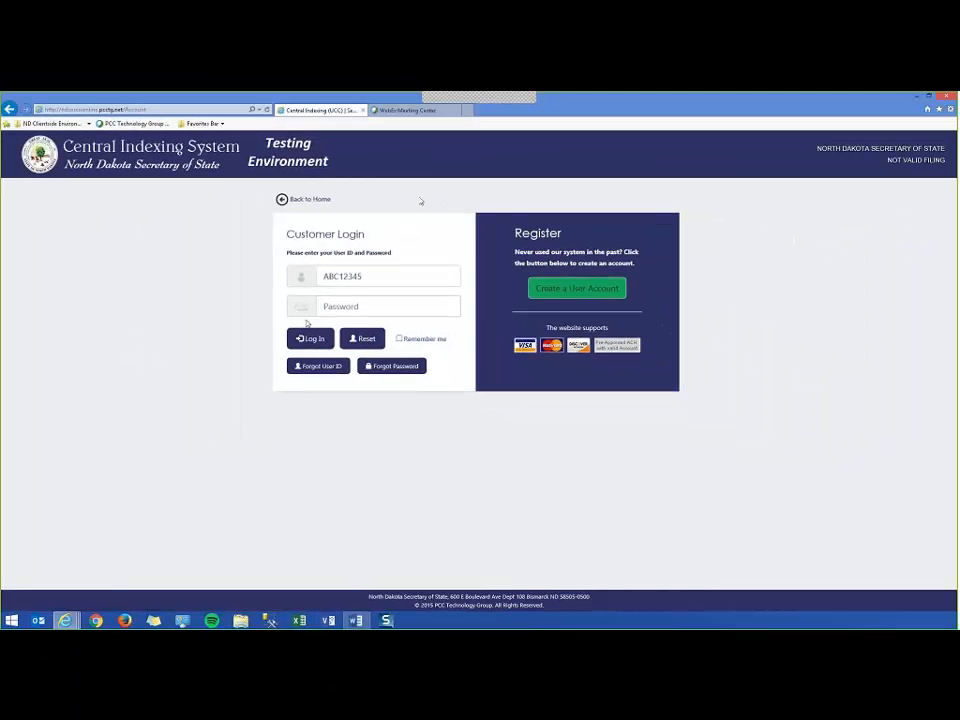
Enter the new account's password and log in.
{"action": "left_click", "coordinate": [341, 306]}
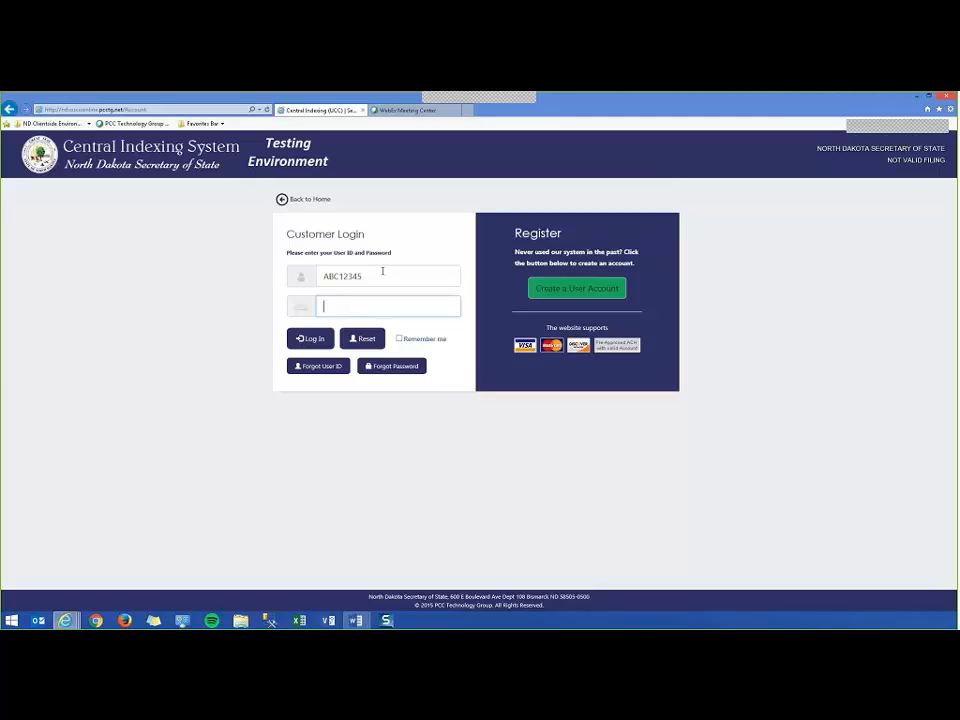
{"action": "type", "text": "****"}
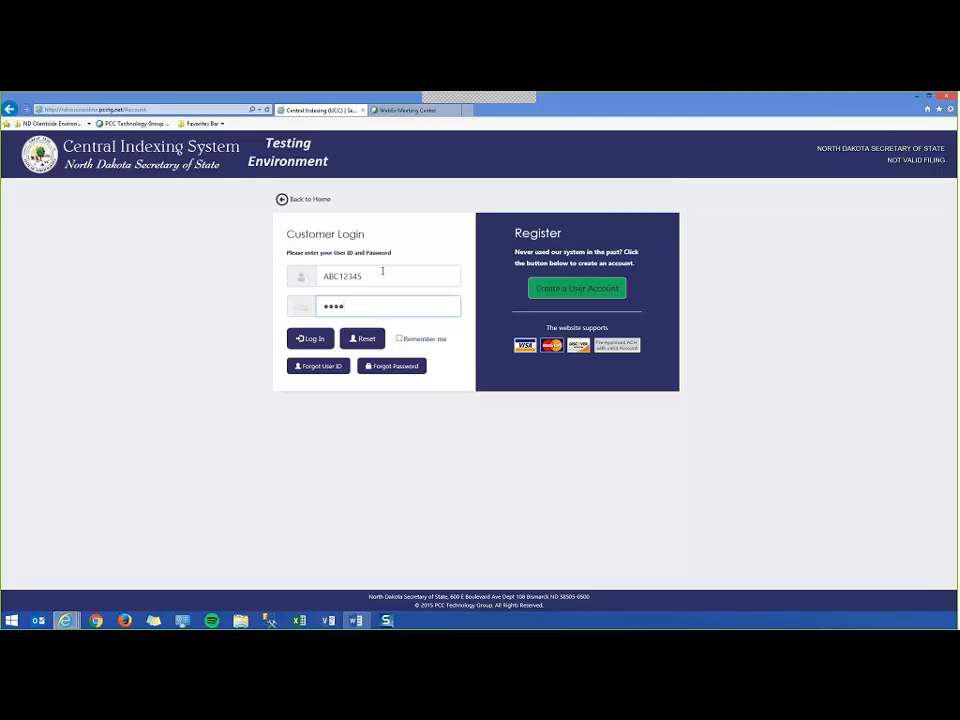
{"action": "type", "text": "****"}
{"action": "left_click", "coordinate": [311, 339]}
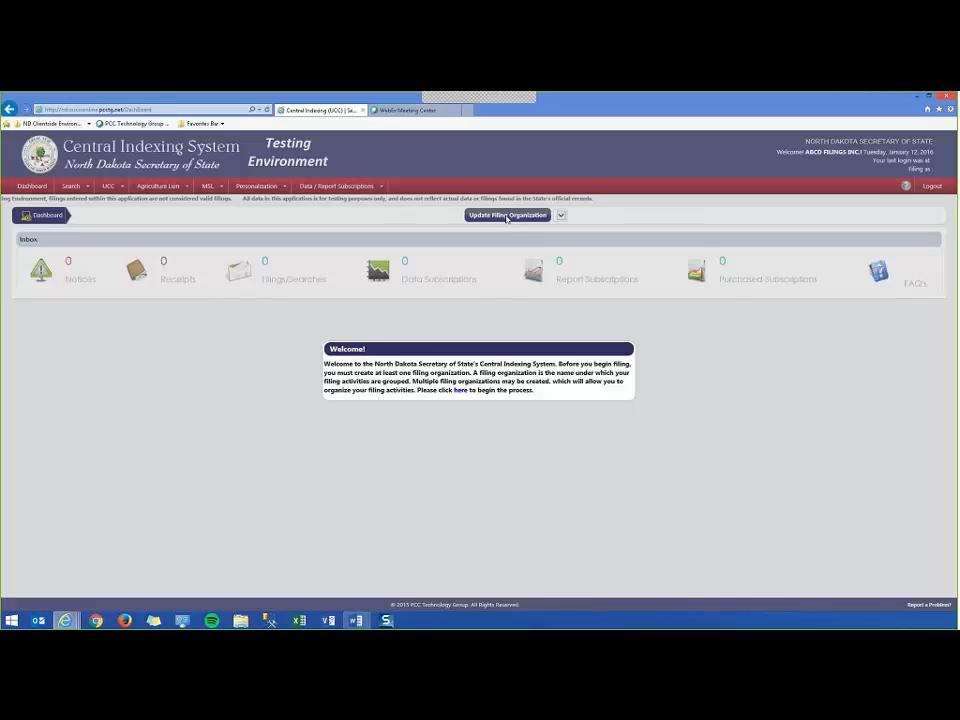
From the welcome note's link, create a filing organization named 'North Branch' and save it.
{"action": "left_click", "coordinate": [460, 393]}
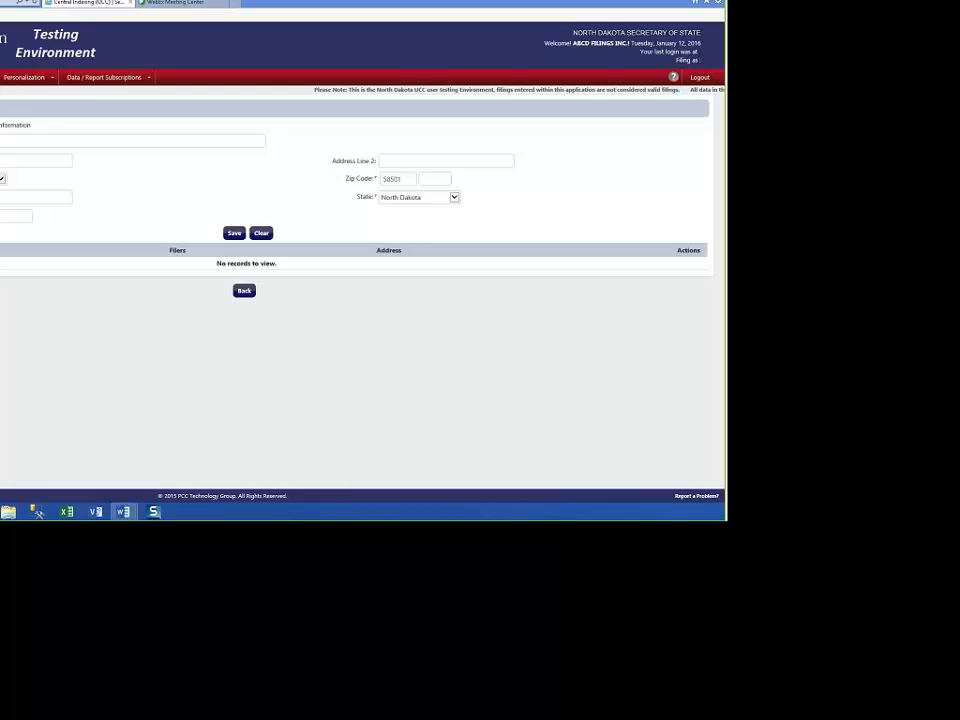
{"action": "left_click", "coordinate": [120, 141]}
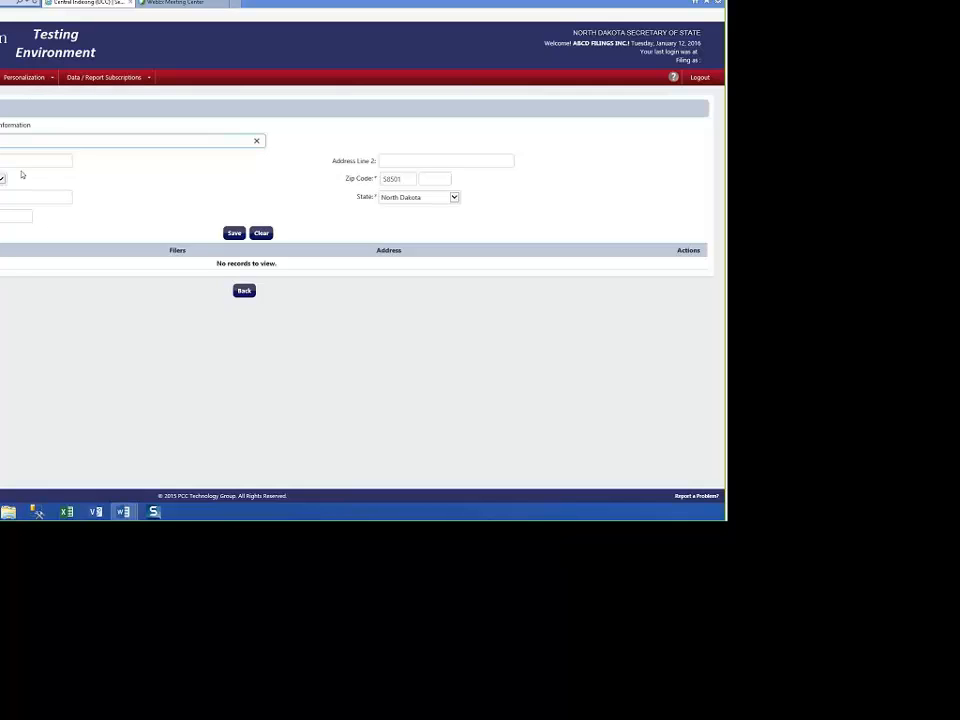
{"action": "type", "text": "North Branch"}
{"action": "left_click", "coordinate": [233, 234]}
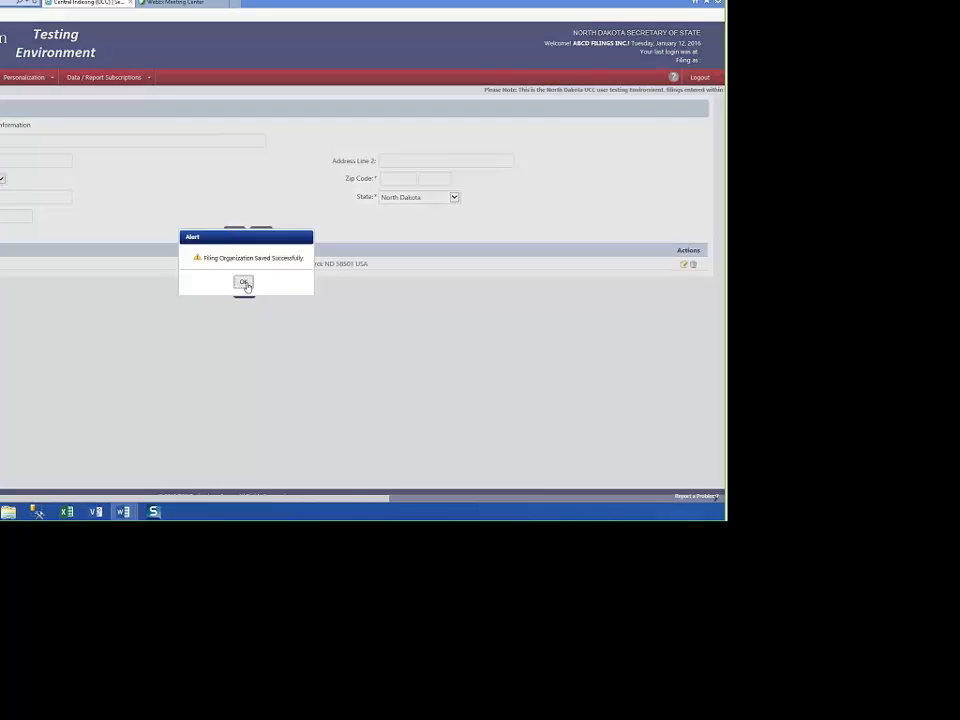
Dismiss the Saved Successfully alert and open the North Branch row for editing.
{"action": "left_click", "coordinate": [244, 282]}
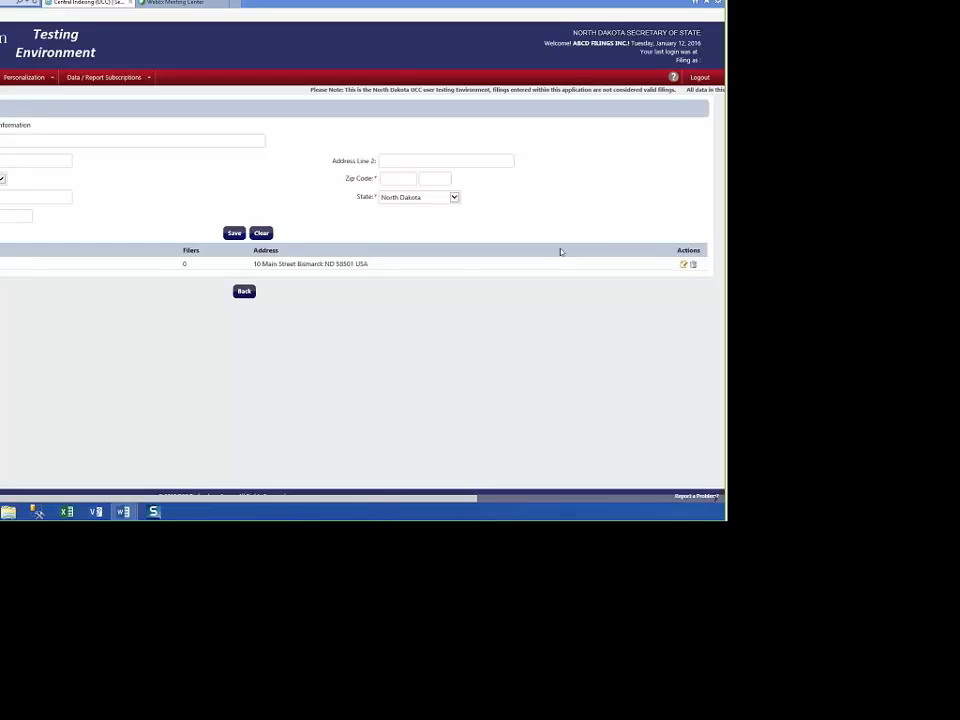
{"action": "left_click", "coordinate": [683, 264]}
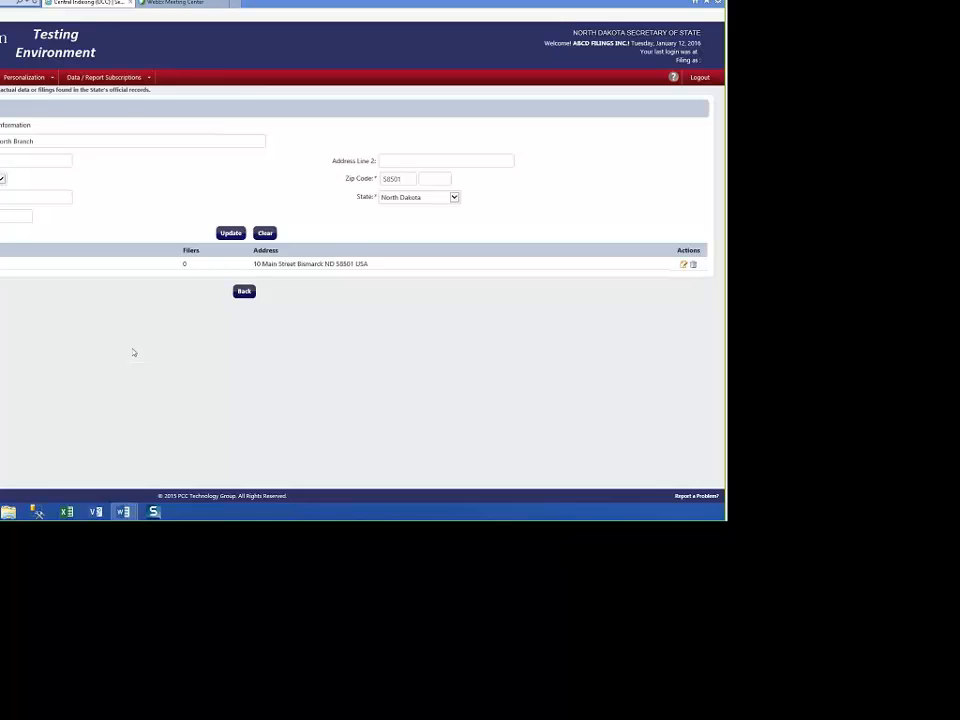
Go back to the dashboard and highlight the company name in the welcome line.
{"action": "left_click", "coordinate": [244, 291]}
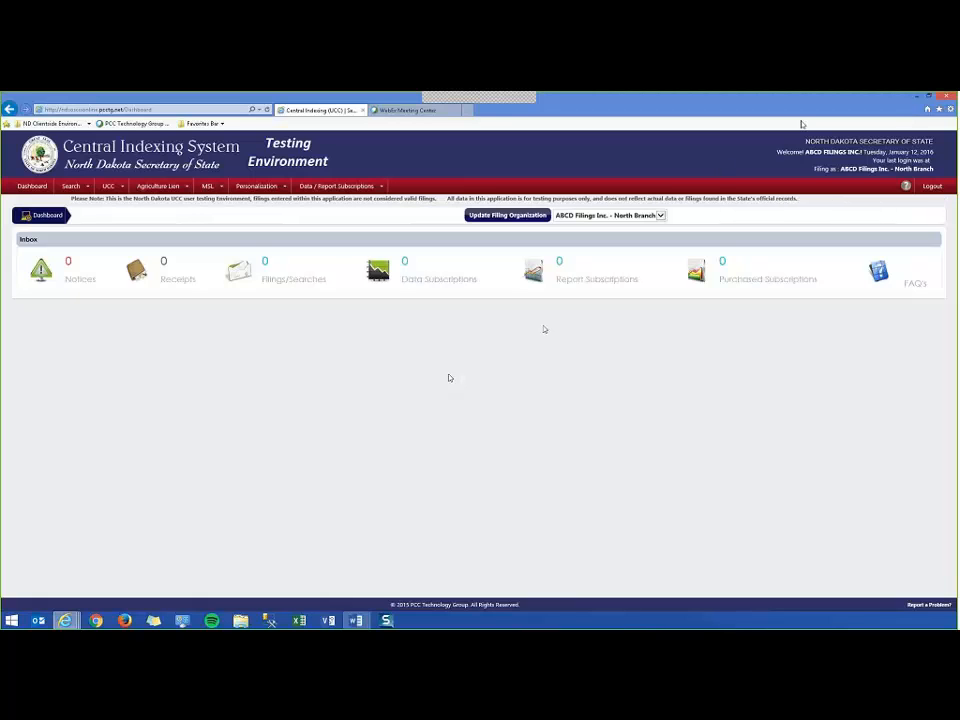
{"action": "left_click_drag", "start_coordinate": [806, 152], "coordinate": [852, 152]}
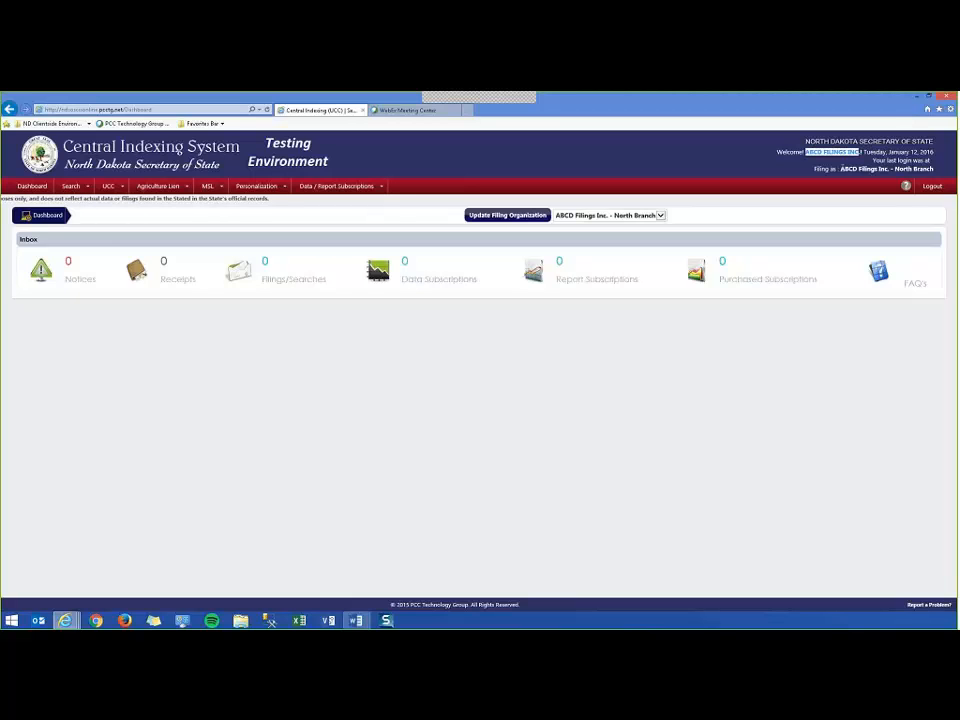
Highlight the 'Filing as' organization ABCD Filings Inc. - North Branch, then open the UCC menu.
{"action": "left_click", "coordinate": [856, 168]}
{"action": "left_click_drag", "start_coordinate": [840, 168], "coordinate": [933, 170]}
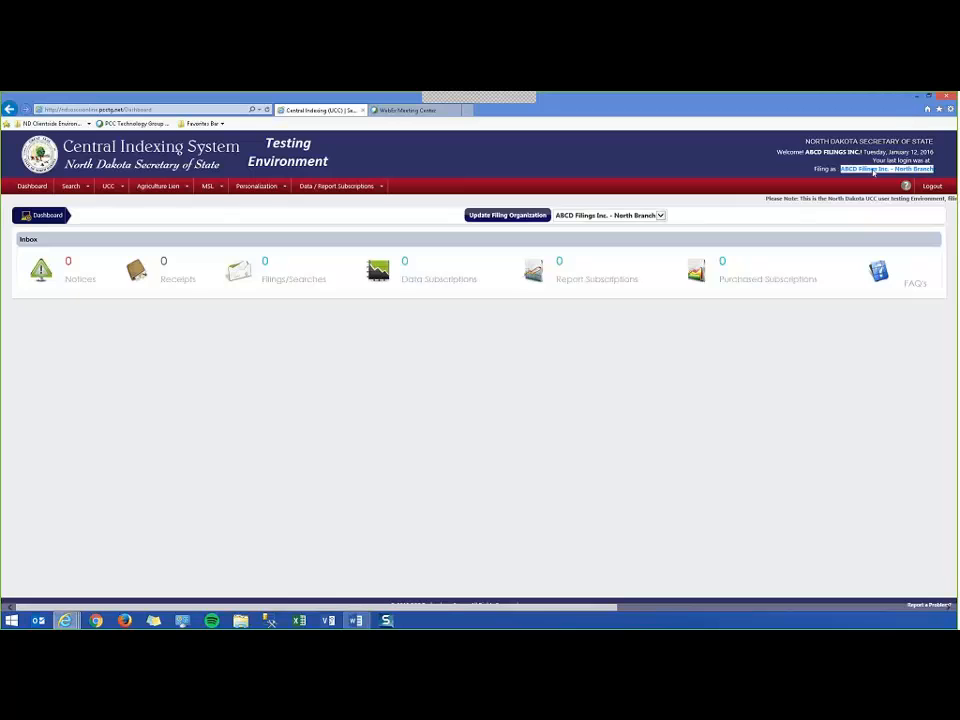
{"action": "left_click", "coordinate": [849, 171]}
{"action": "left_click_drag", "start_coordinate": [841, 169], "coordinate": [932, 169]}
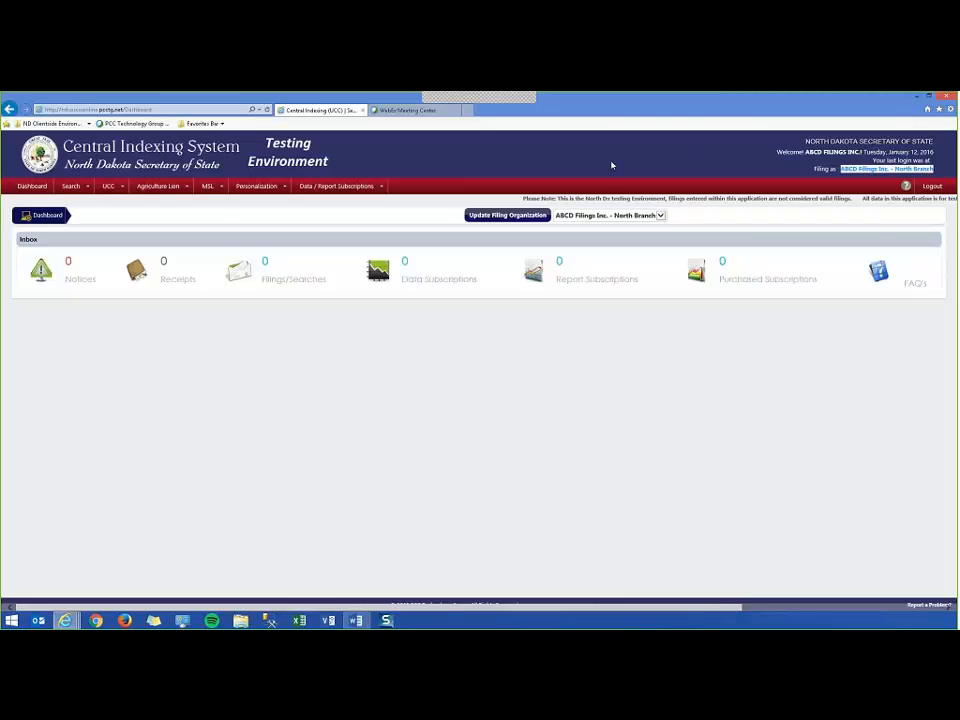
{"action": "left_click", "coordinate": [660, 216]}
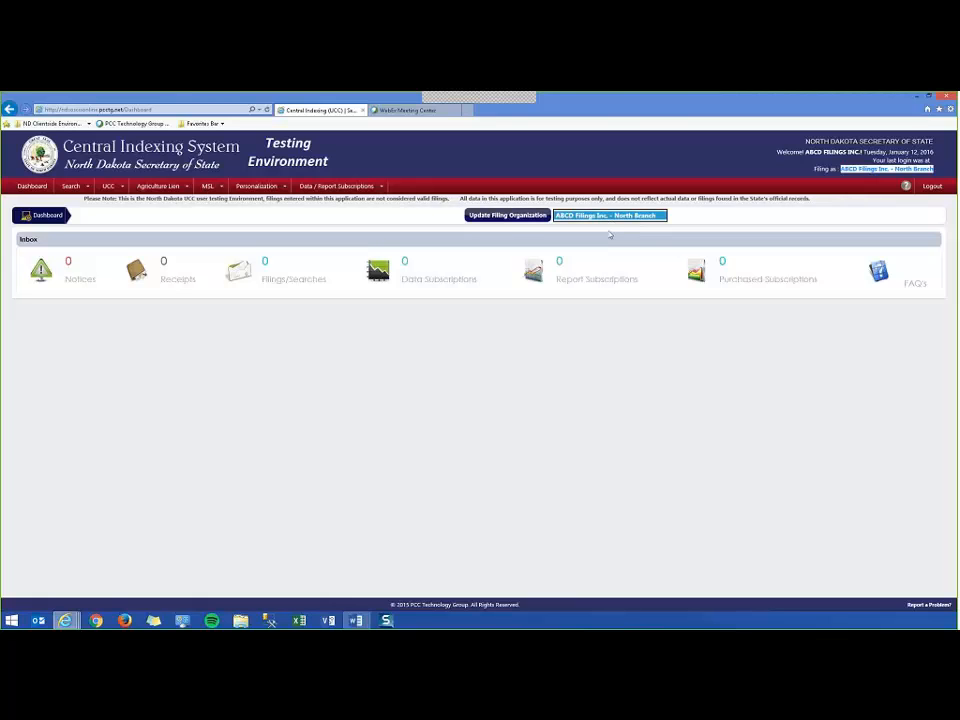
{"action": "left_click", "coordinate": [611, 236]}
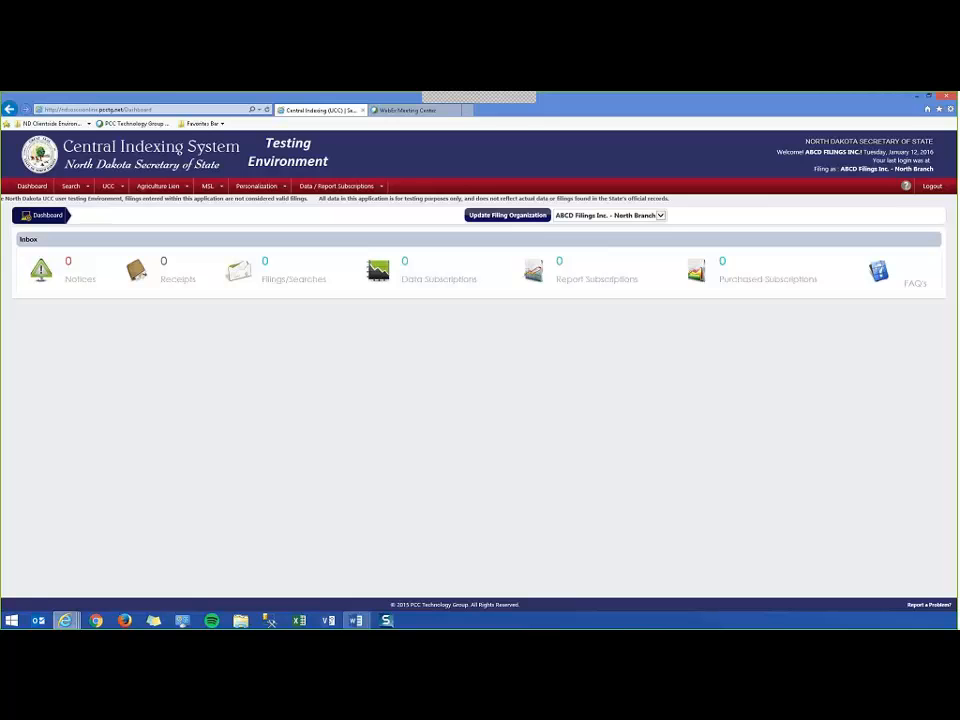
{"action": "left_click_drag", "start_coordinate": [841, 169], "coordinate": [935, 170]}
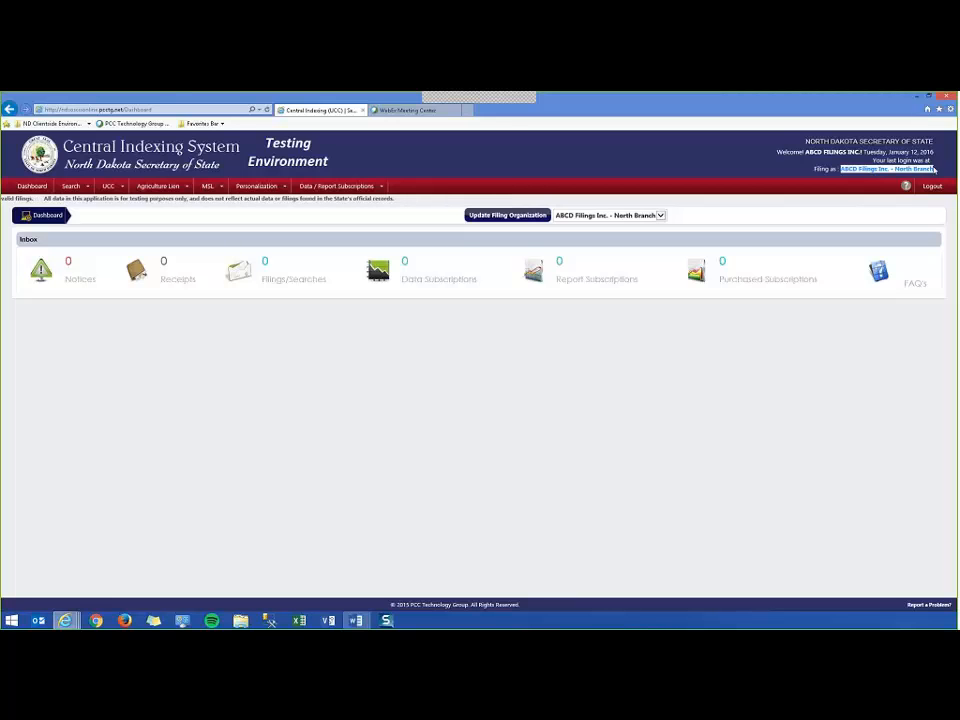
{"action": "left_click", "coordinate": [741, 176]}
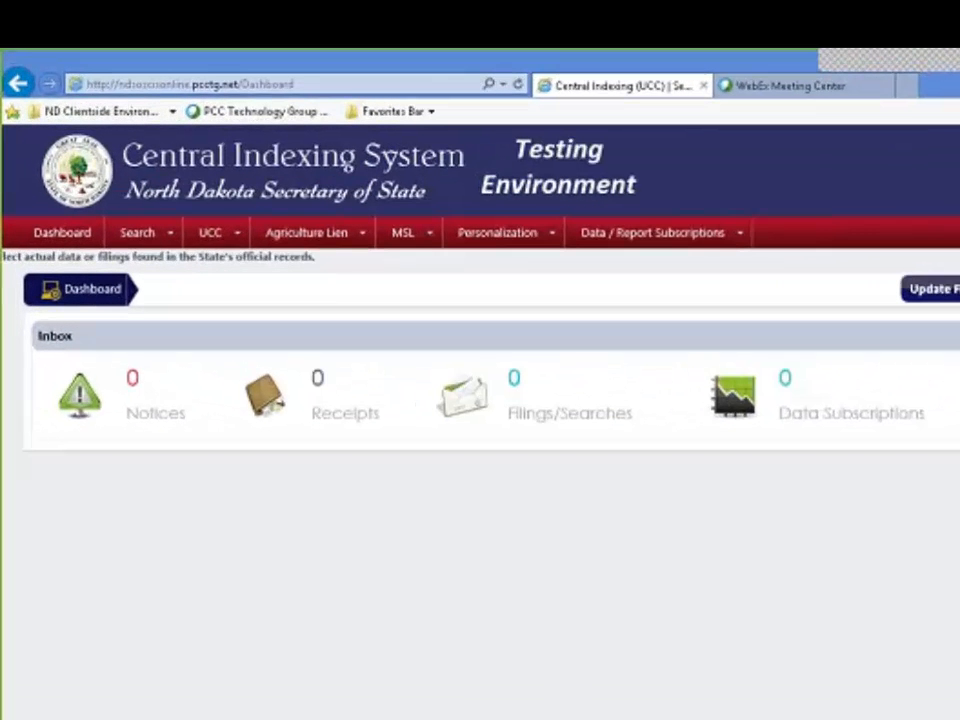
{"action": "left_click", "coordinate": [214, 228]}
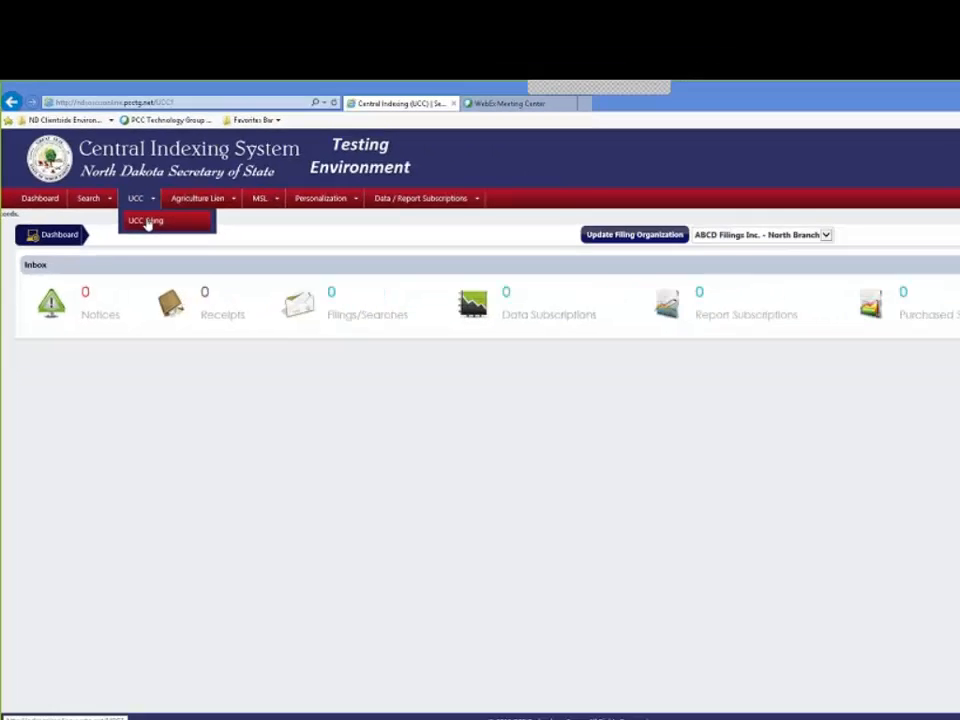
Open UCC Filing and pick UCC-1 (Initial Financing Statement) in the 'I would like to file a' list.
{"action": "left_click", "coordinate": [228, 269]}
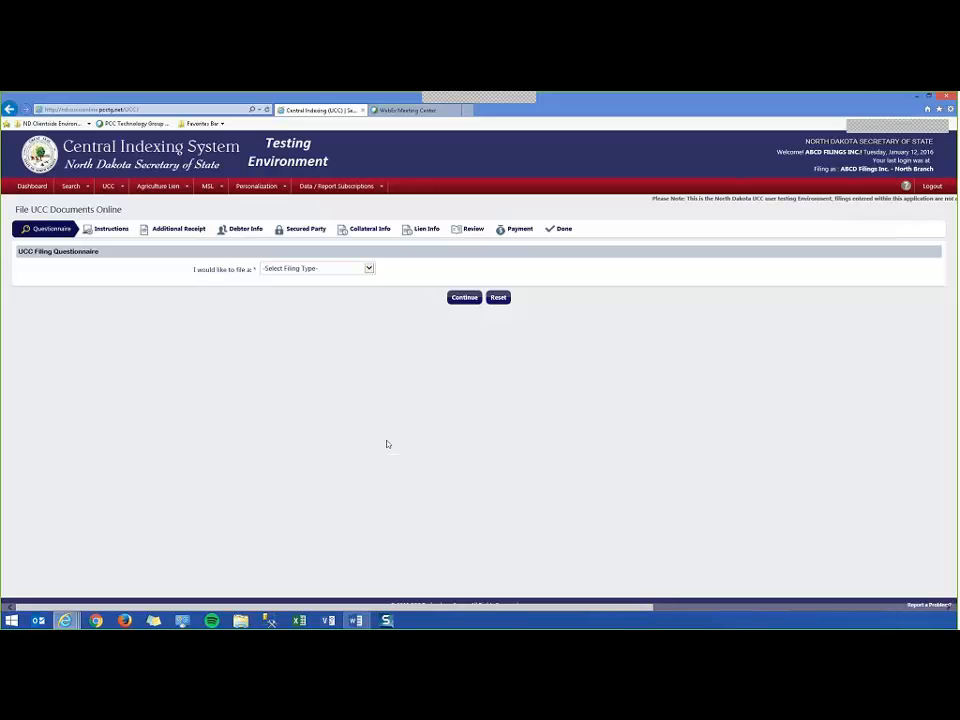
{"action": "left_click", "coordinate": [368, 269]}
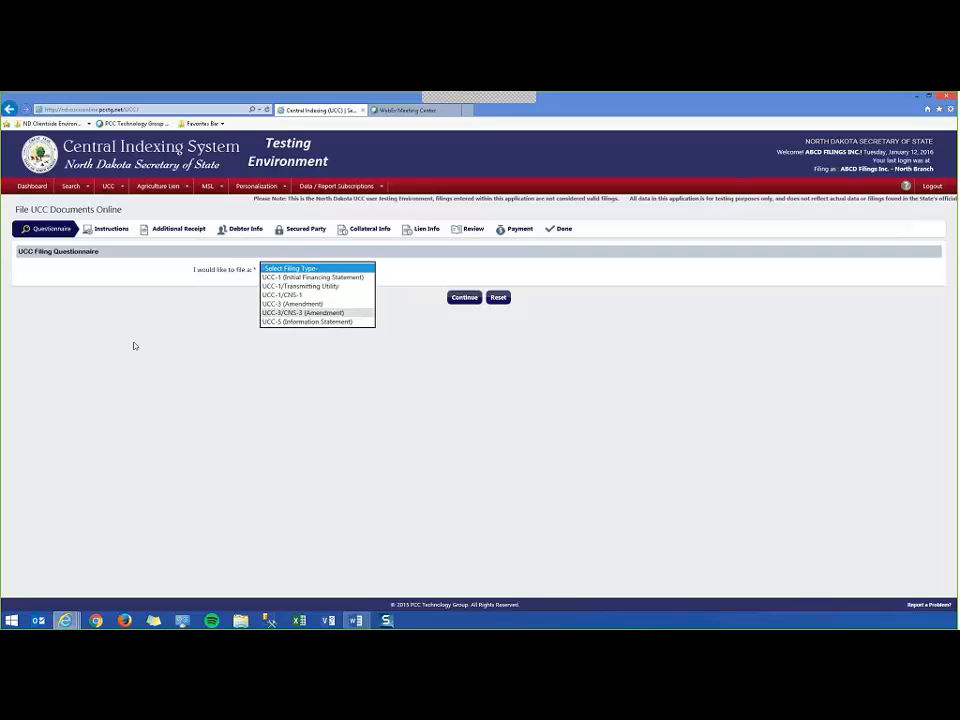
{"action": "left_click", "coordinate": [90, 188]}
{"action": "mouse_move", "coordinate": [106, 190]}
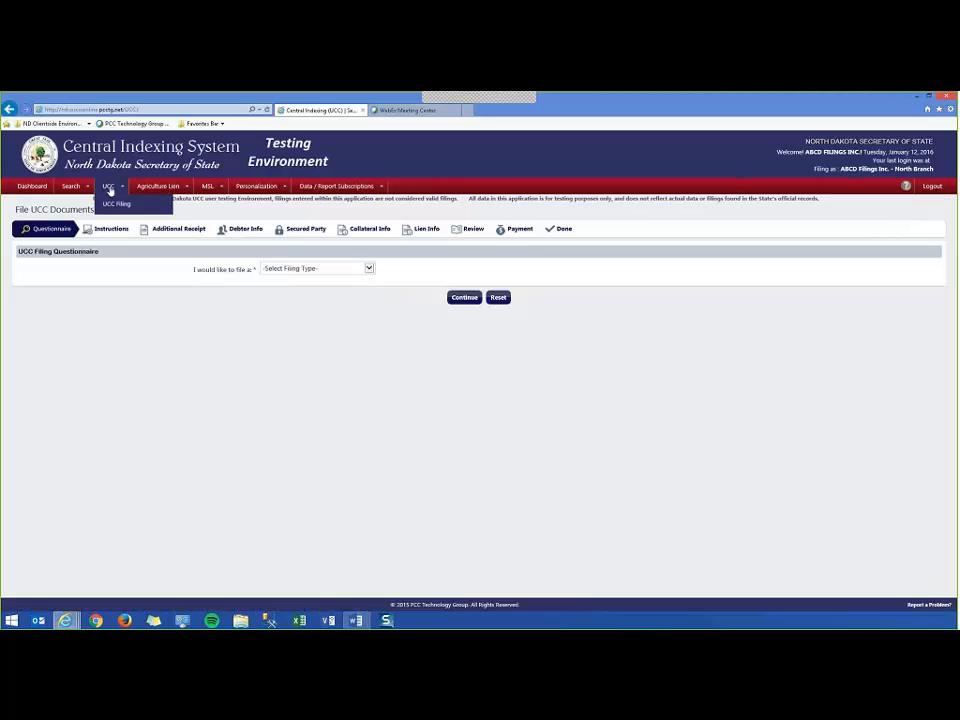
{"action": "left_click", "coordinate": [116, 203]}
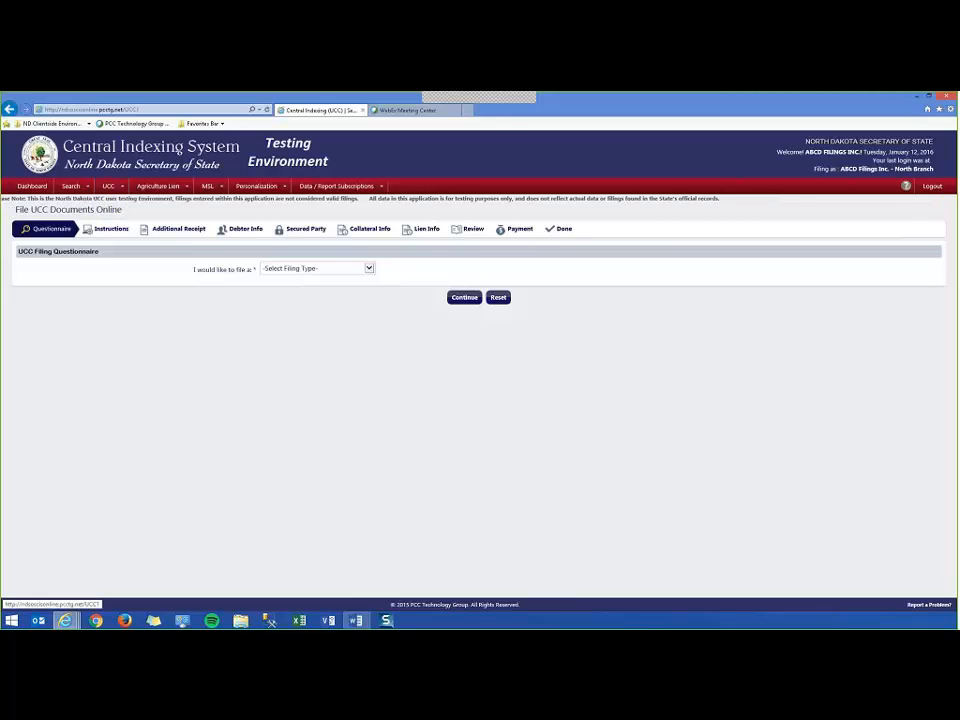
{"action": "left_click", "coordinate": [368, 268]}
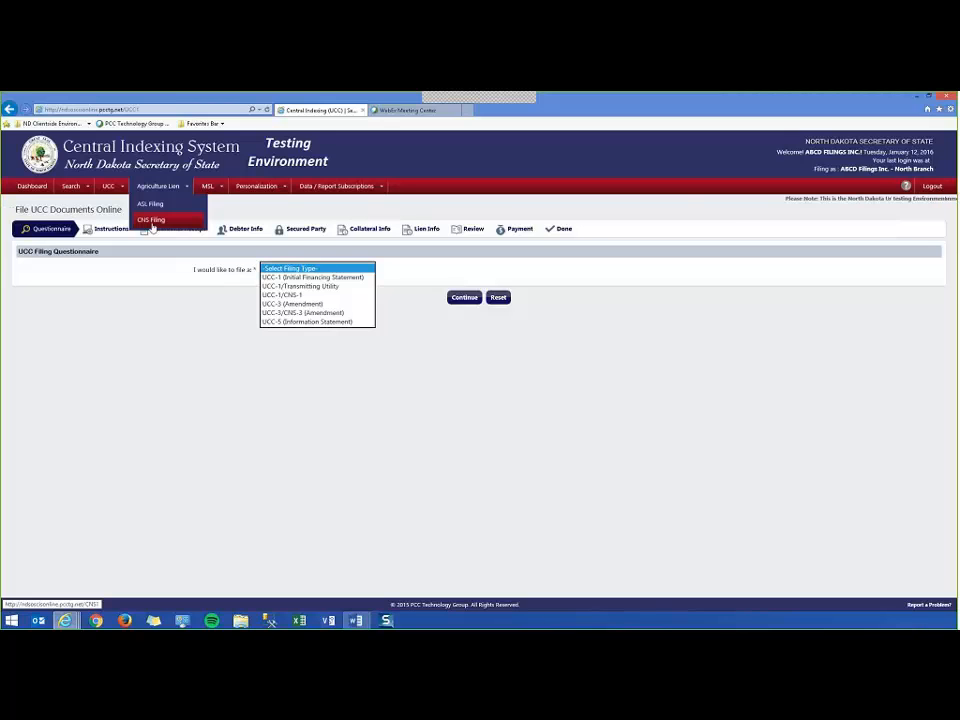
{"action": "left_click", "coordinate": [151, 226]}
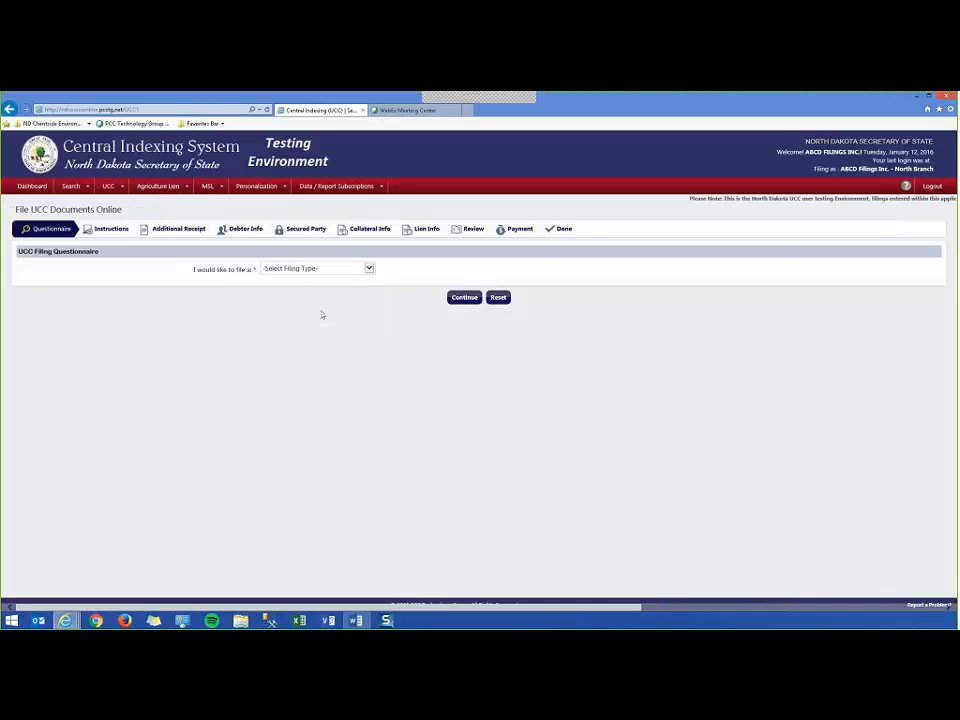
{"action": "left_click", "coordinate": [345, 268]}
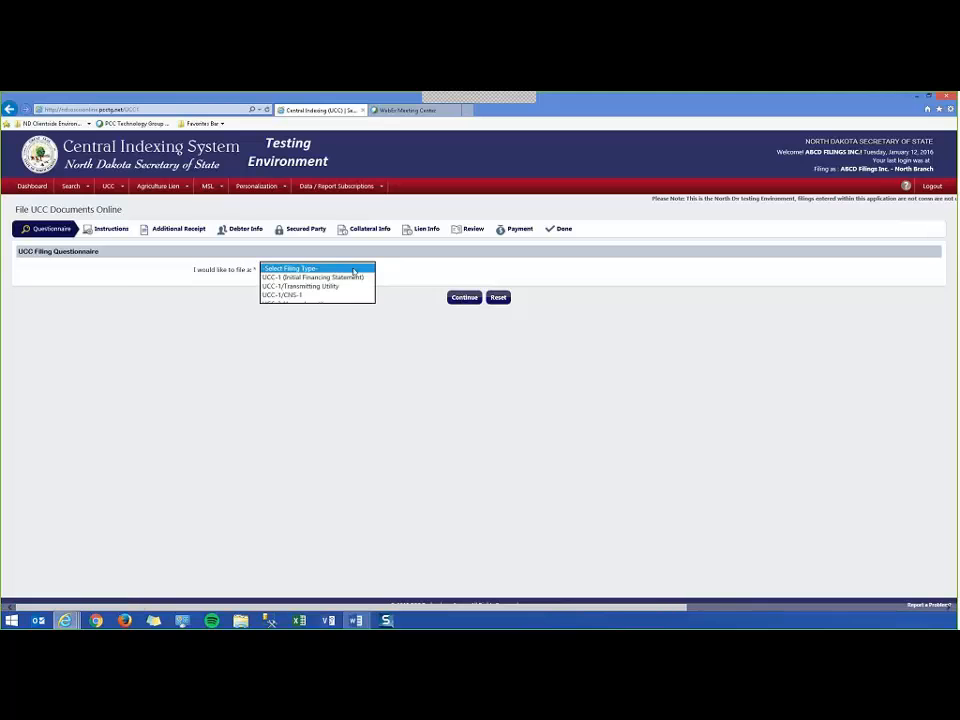
{"action": "left_click", "coordinate": [347, 278]}
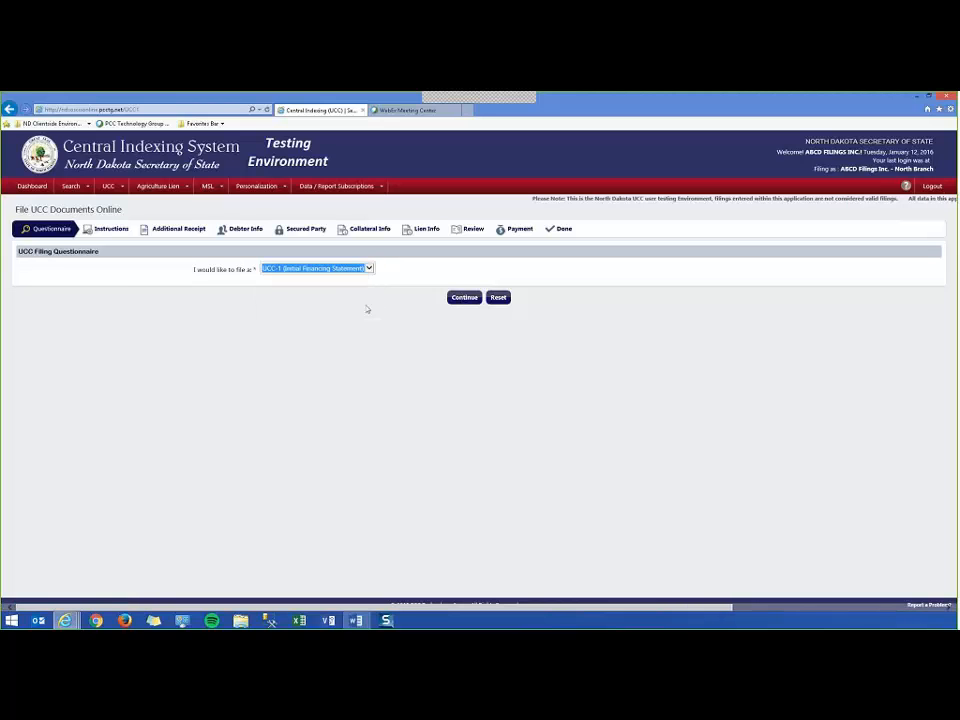
Continue past the UCC-1 instructions to Additional Receipt, leaving the e-mailed receipt unchecked.
{"action": "left_click", "coordinate": [464, 298]}
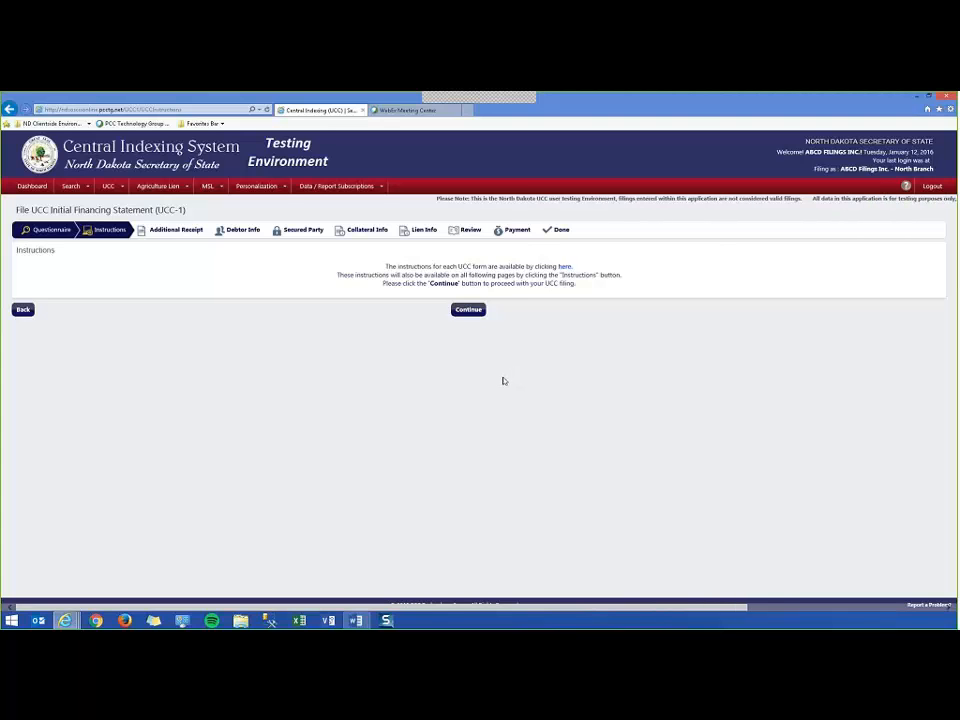
{"action": "left_click", "coordinate": [467, 310]}
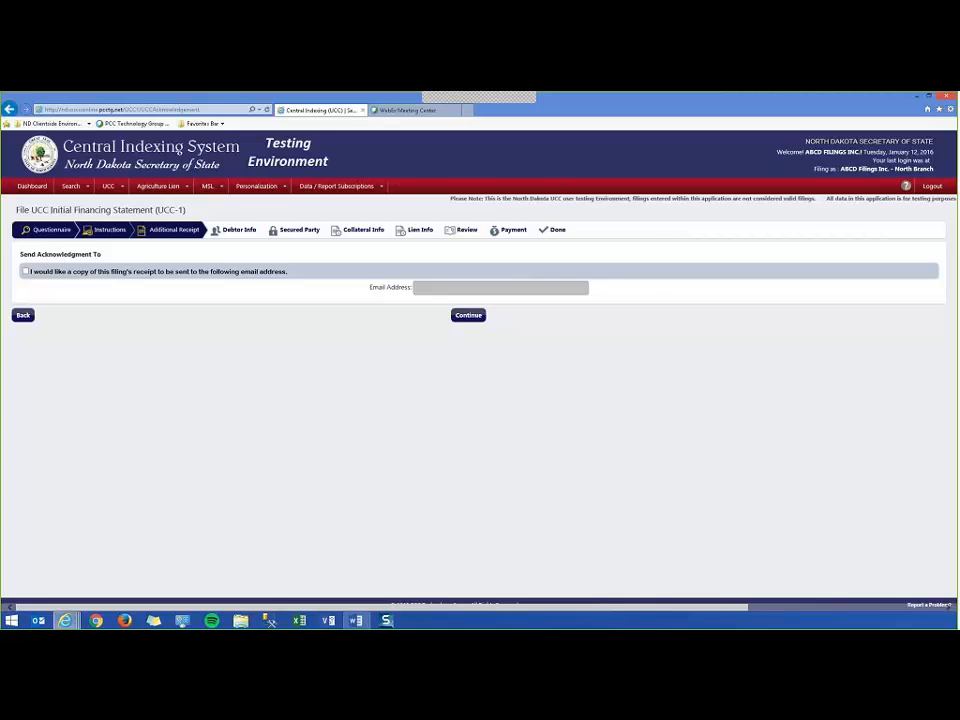
{"action": "left_click_drag", "start_coordinate": [814, 152], "coordinate": [858, 152]}
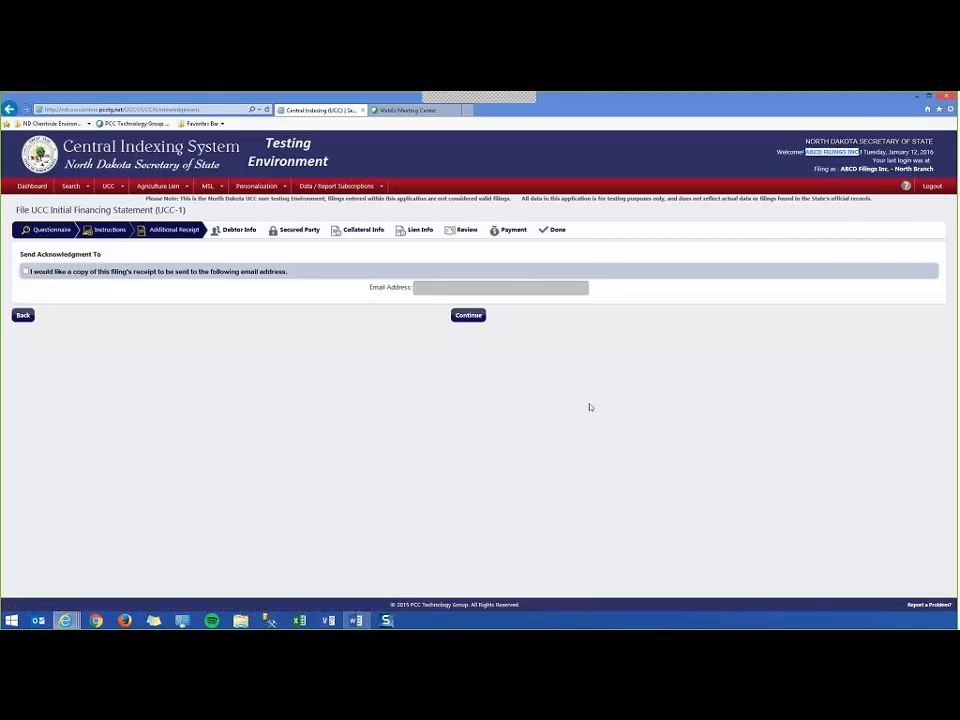
{"action": "left_click", "coordinate": [25, 271]}
{"action": "left_click", "coordinate": [440, 287]}
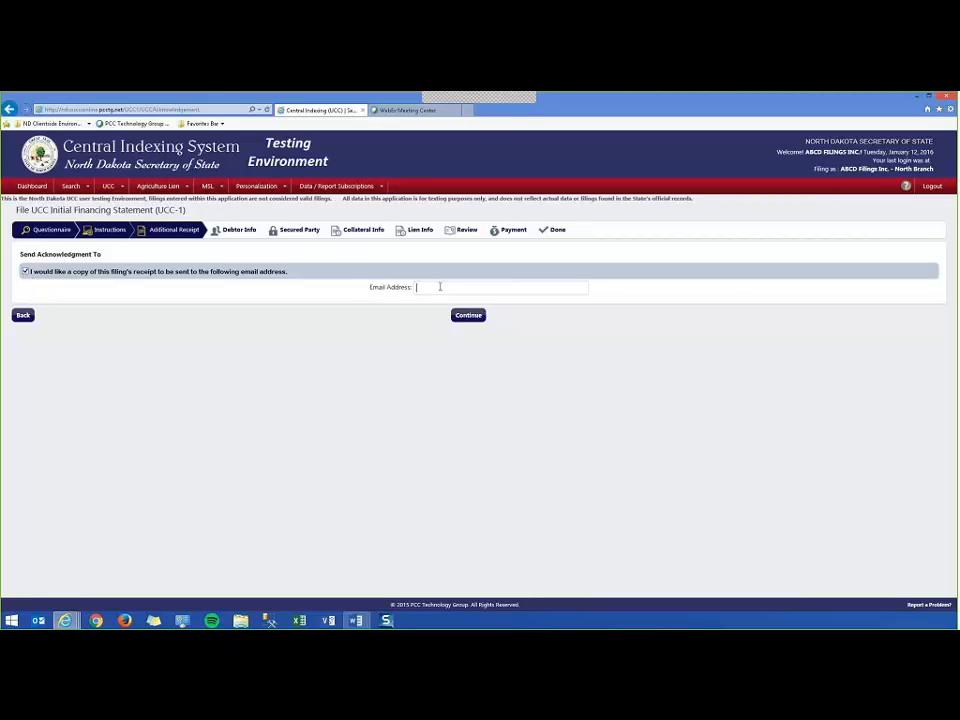
{"action": "left_click", "coordinate": [25, 271]}
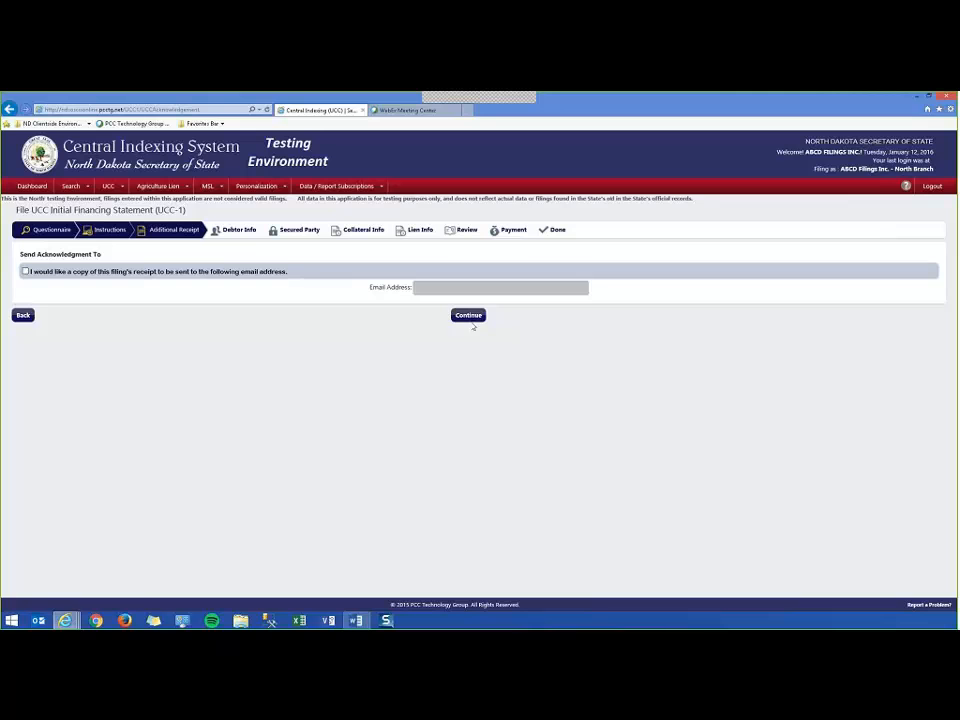
Continue to Debtor Info and enter the individual debtor's first and last name.
{"action": "left_click", "coordinate": [465, 317]}
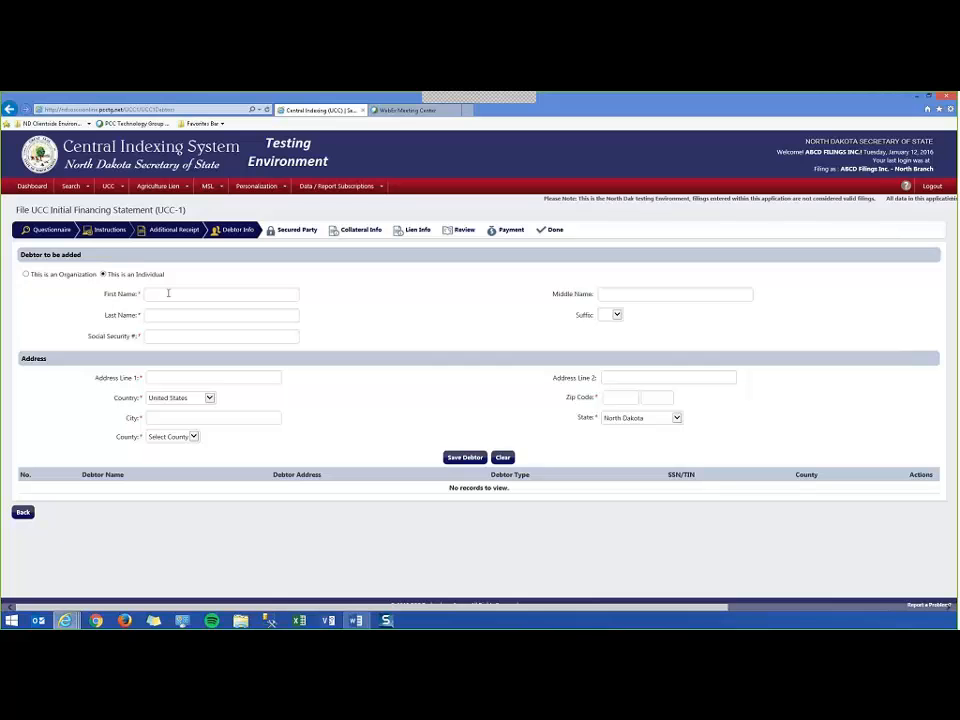
{"action": "left_click", "coordinate": [168, 293]}
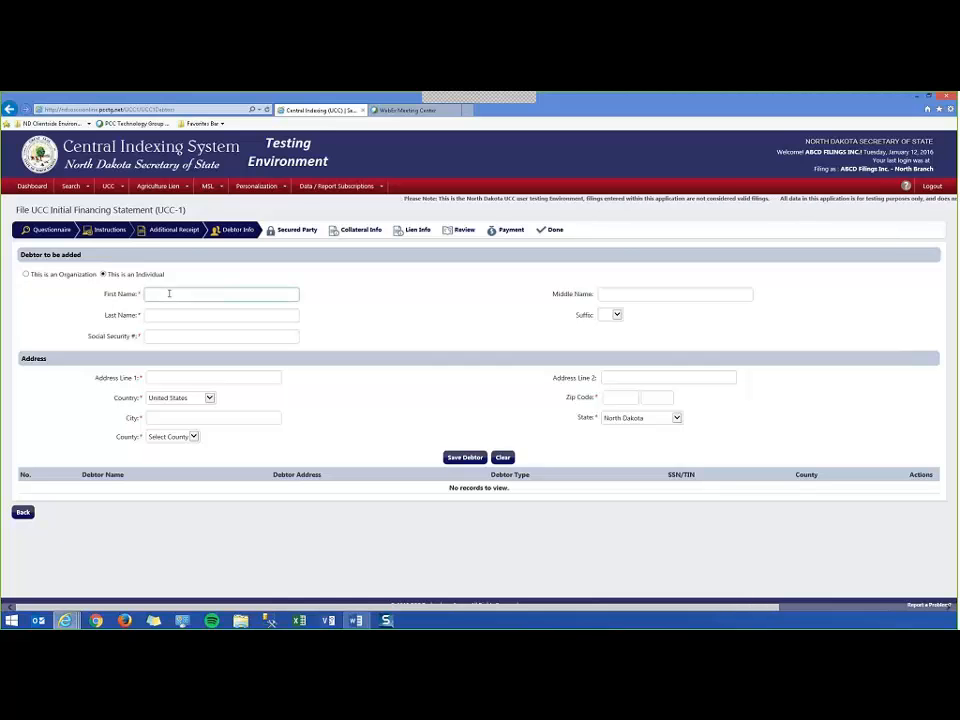
{"action": "type", "text": "John"}
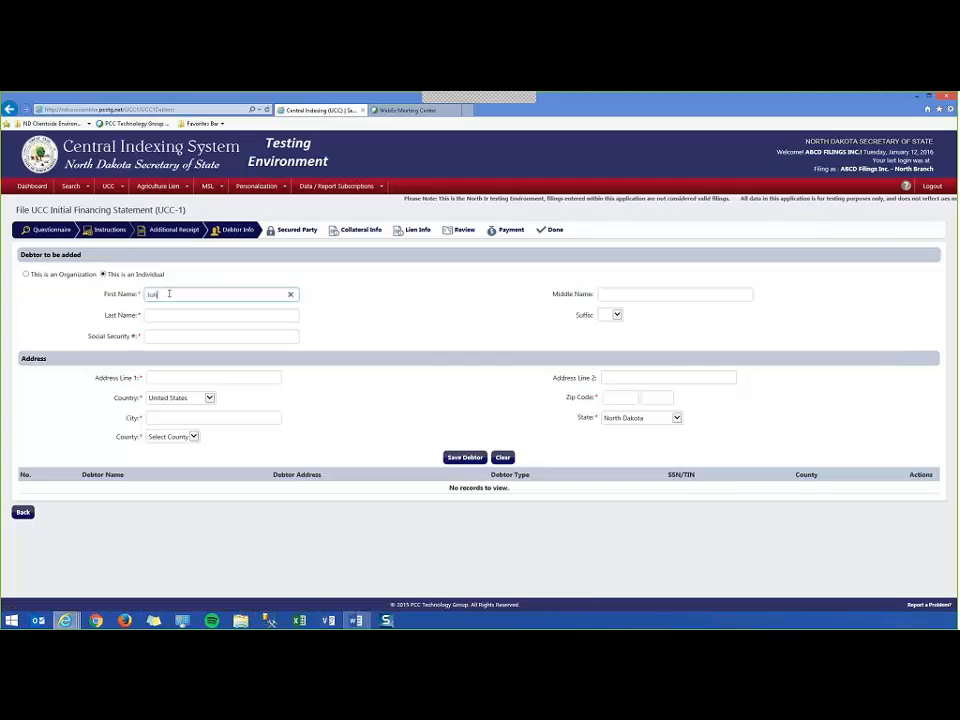
{"action": "key", "text": "Tab"}
{"action": "key", "text": "Tab"}
{"action": "type", "text": "Smith"}
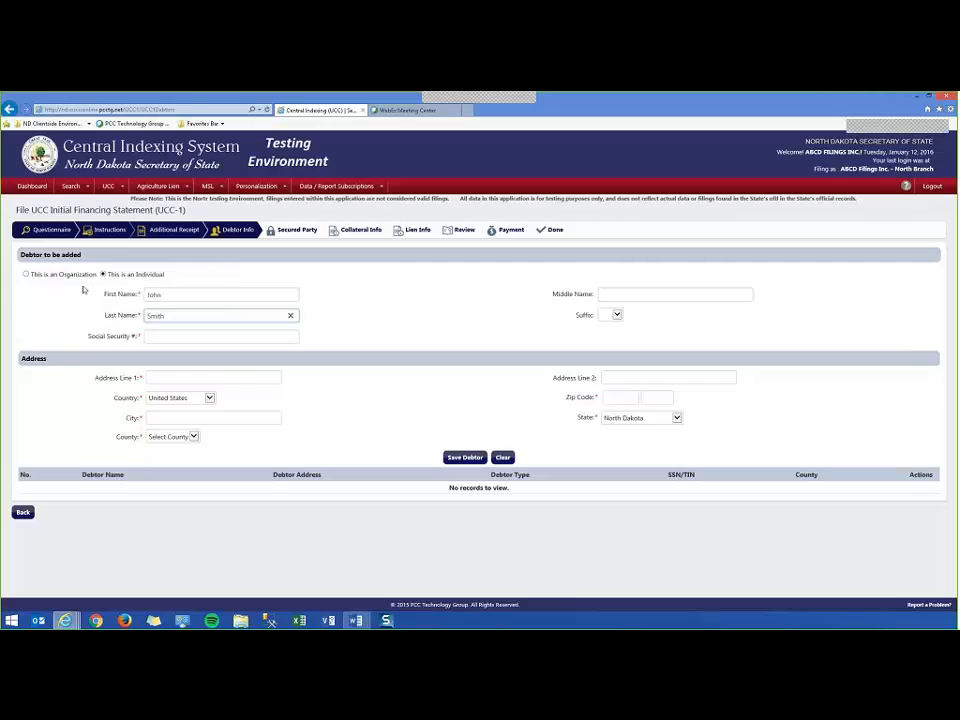
Reset the debtor type to individual, re-enter the first and last name, and add the Social Security number.
{"action": "left_click", "coordinate": [27, 275]}
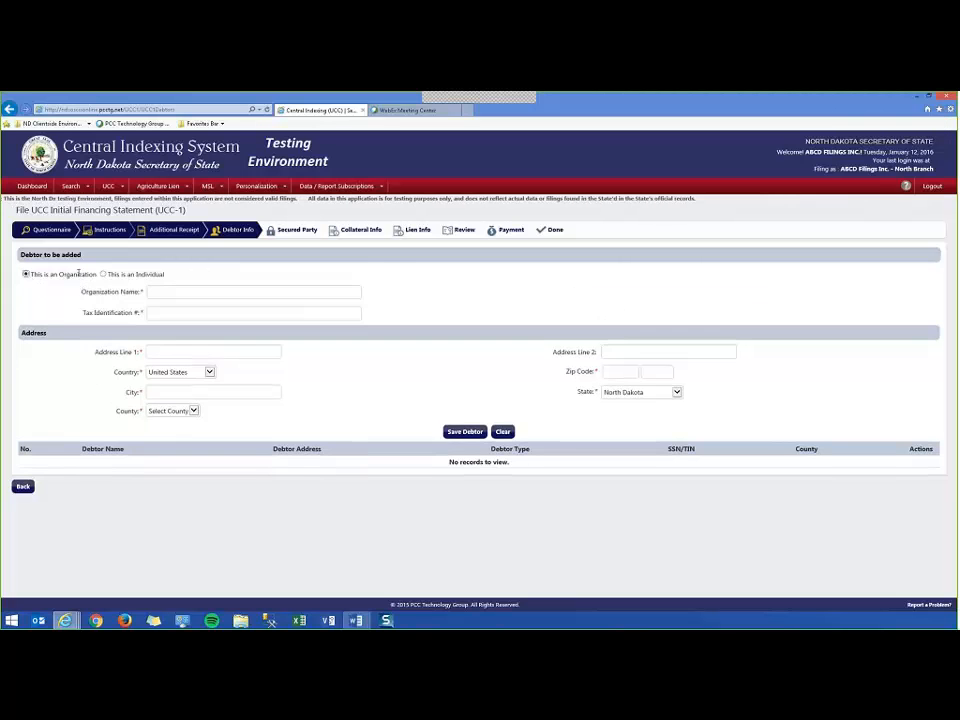
{"action": "left_click", "coordinate": [103, 274]}
{"action": "left_click", "coordinate": [157, 296]}
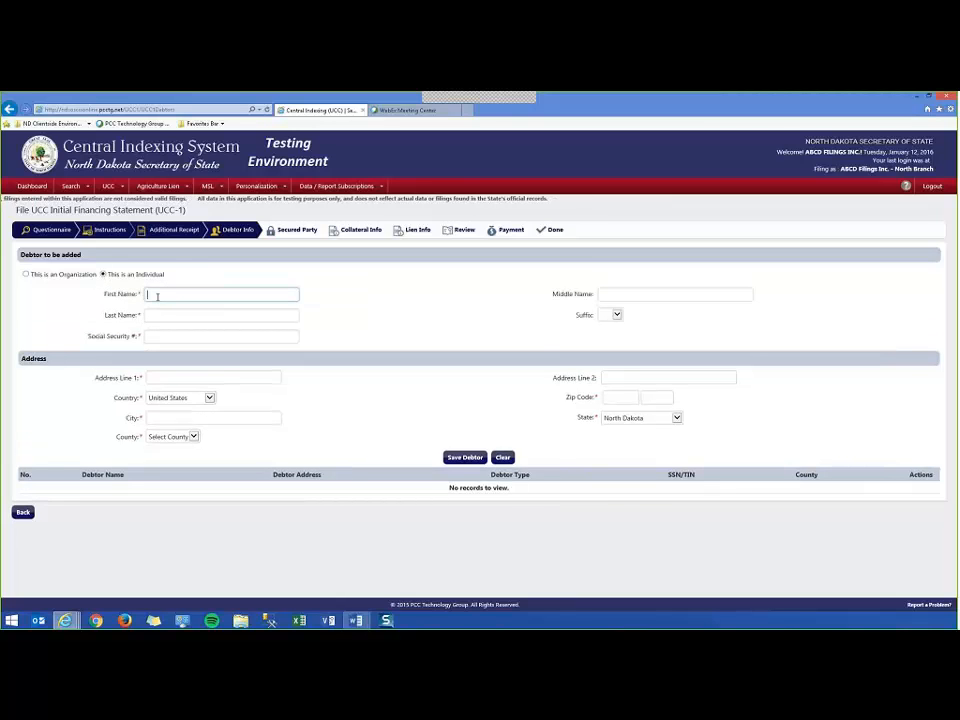
{"action": "key", "text": "Tab"}
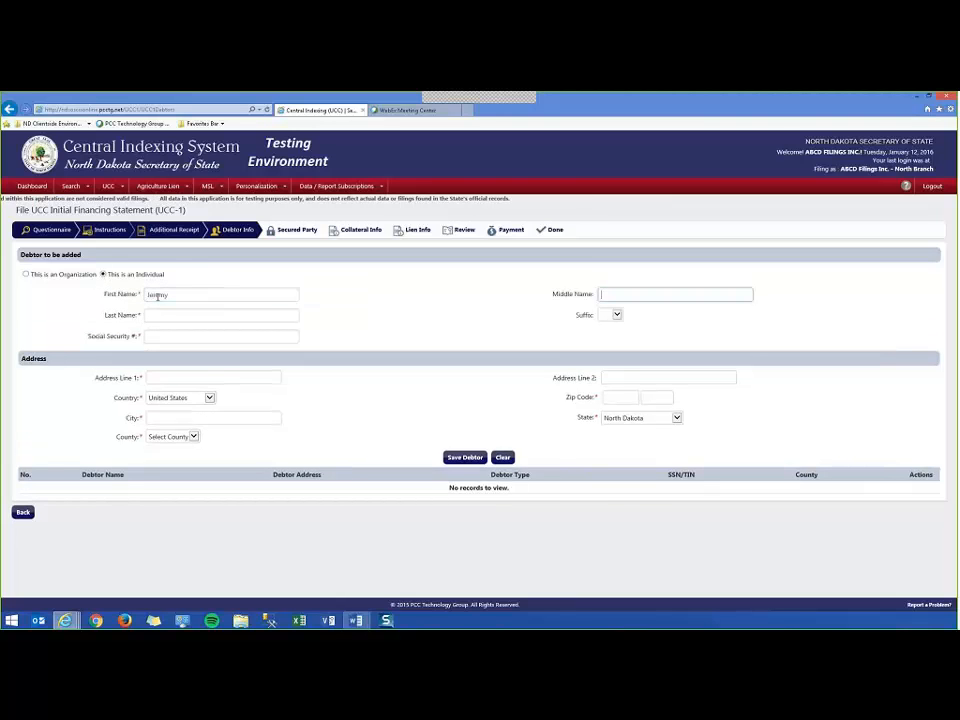
{"action": "key", "text": "Tab"}
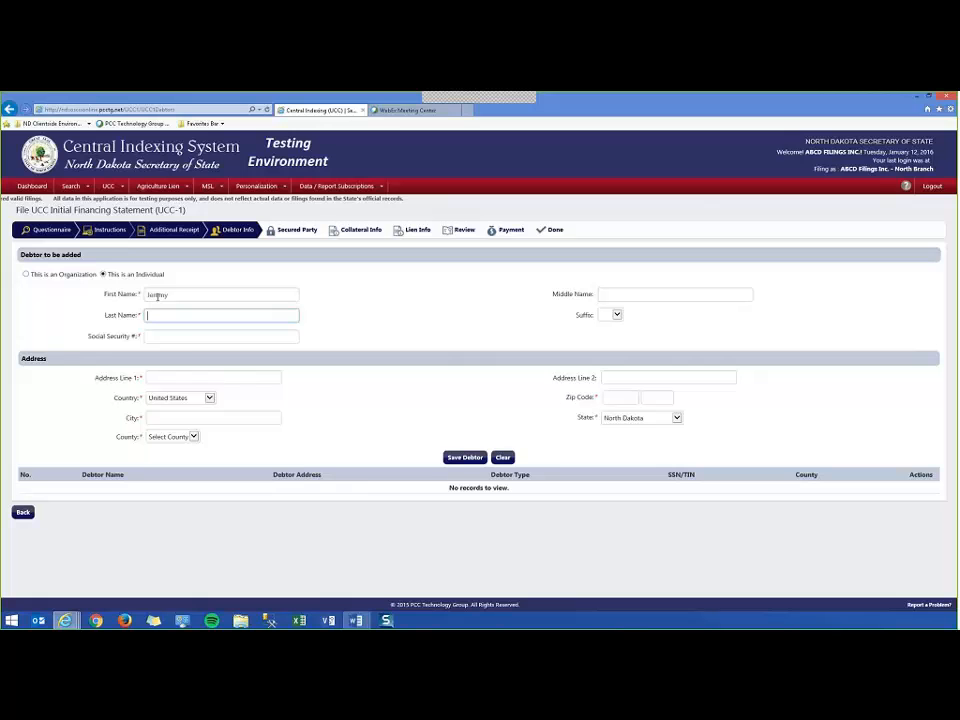
{"action": "left_click", "coordinate": [167, 337]}
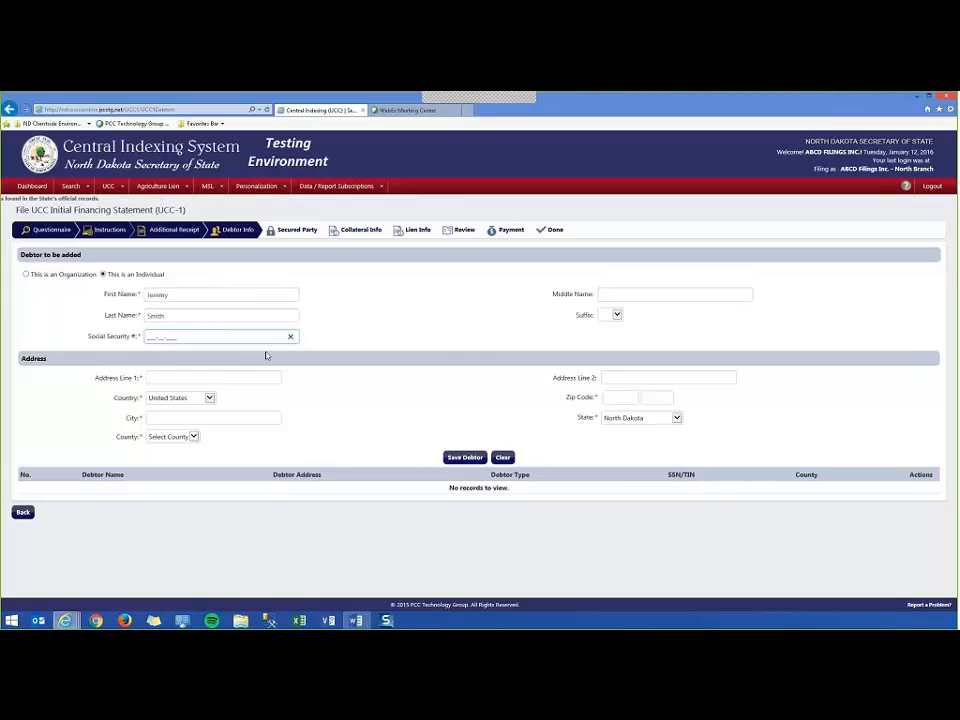
{"action": "type", "text": "99999999"}
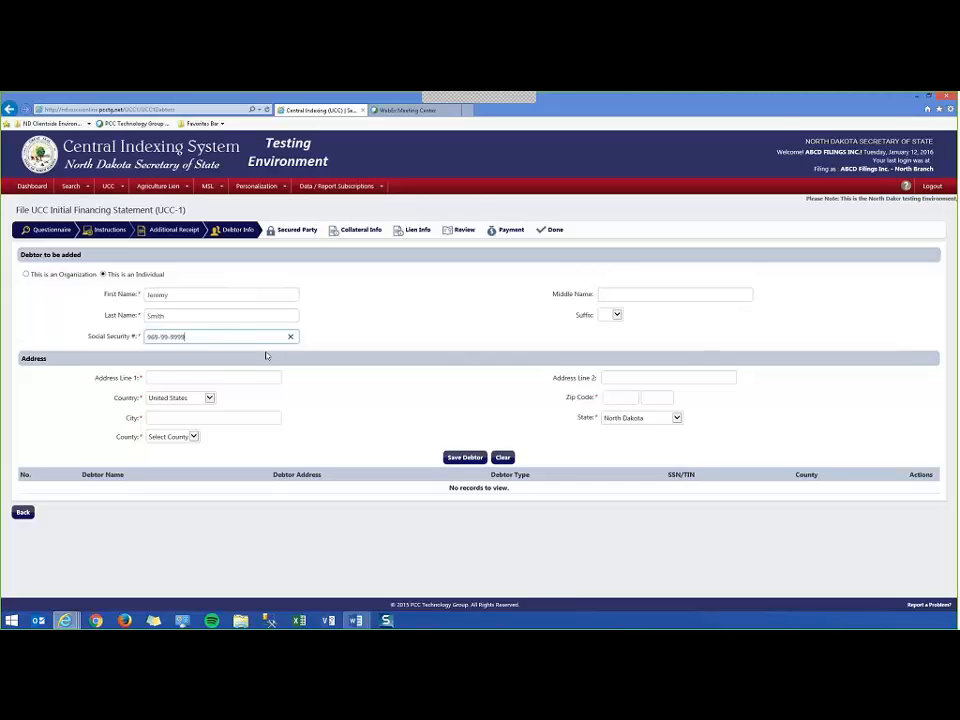
{"action": "left_click", "coordinate": [384, 327]}
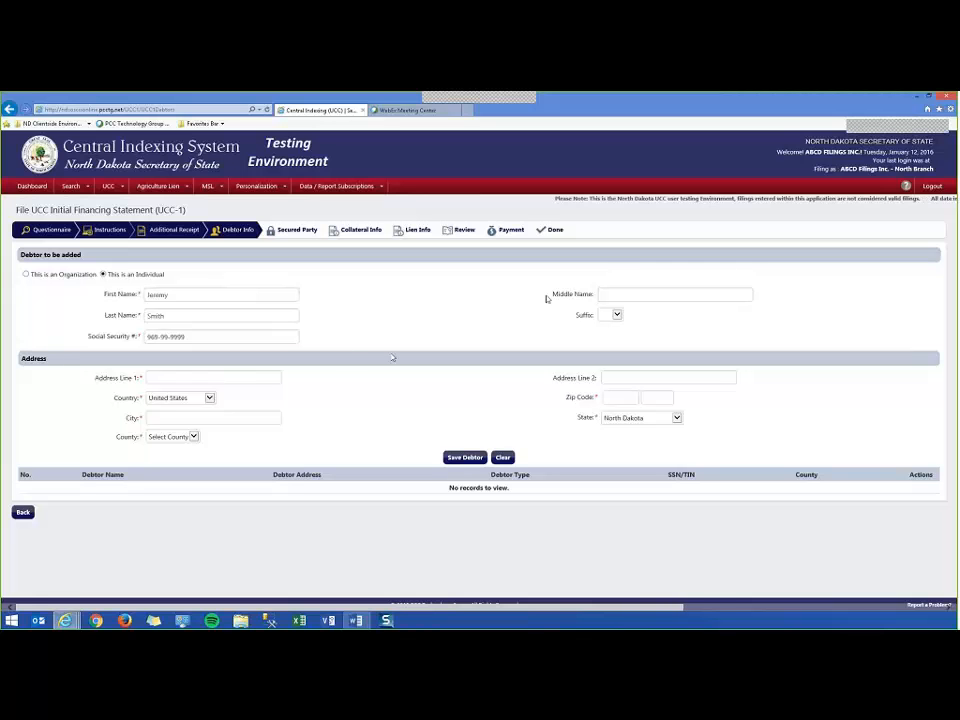
Enter the debtor's street address and ZIP code, correcting the ZIP's last digit so city and county fill in.
{"action": "left_click", "coordinate": [199, 378]}
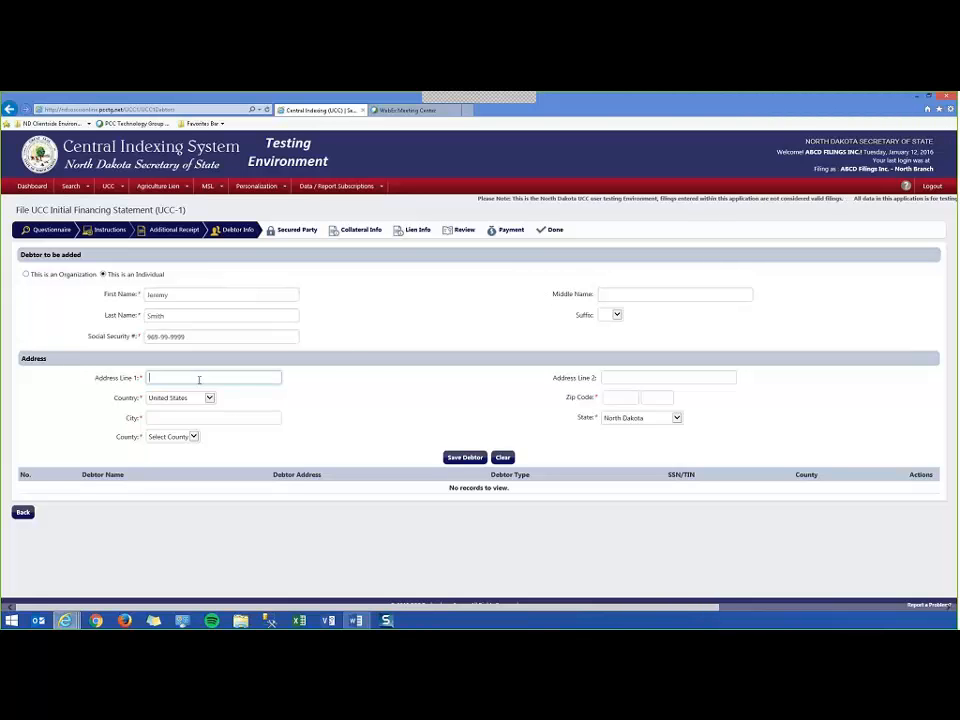
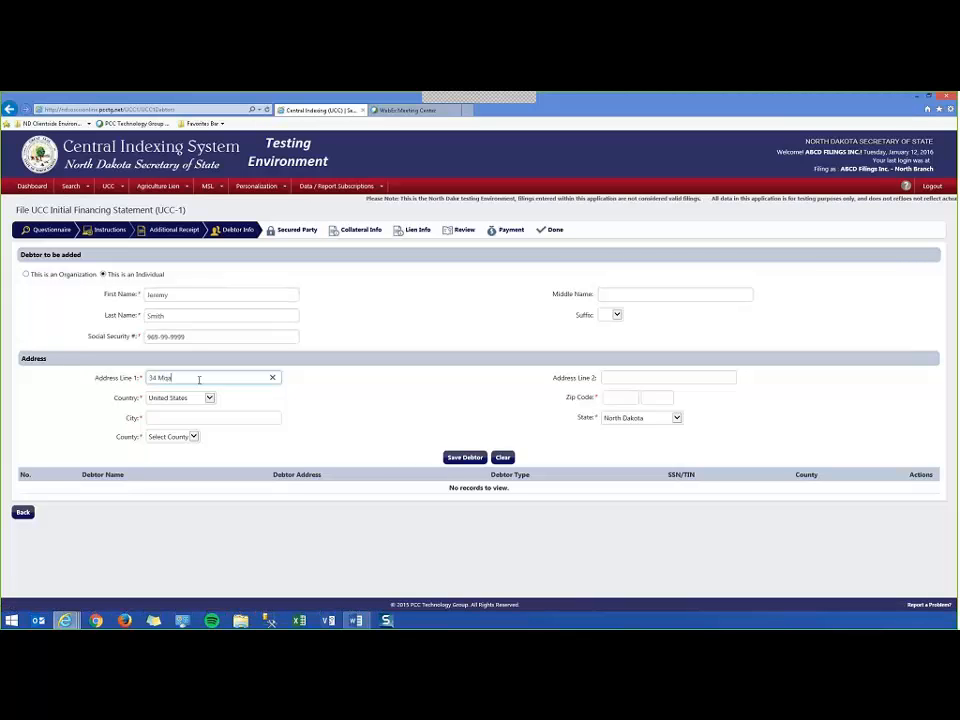
{"action": "key", "text": "Tab"}
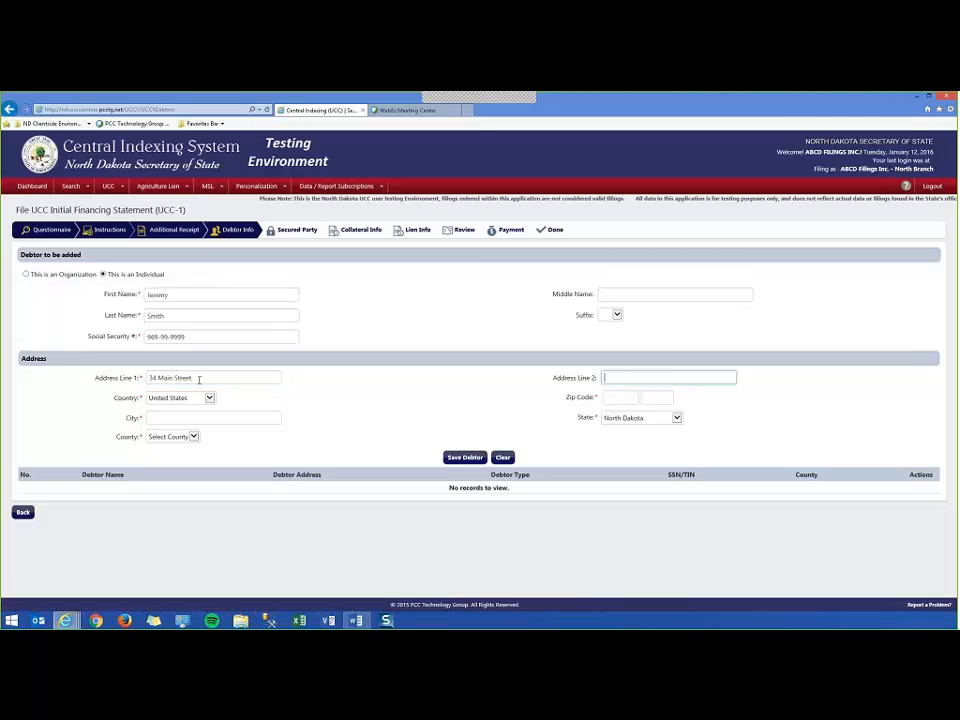
{"action": "key", "text": "Tab"}
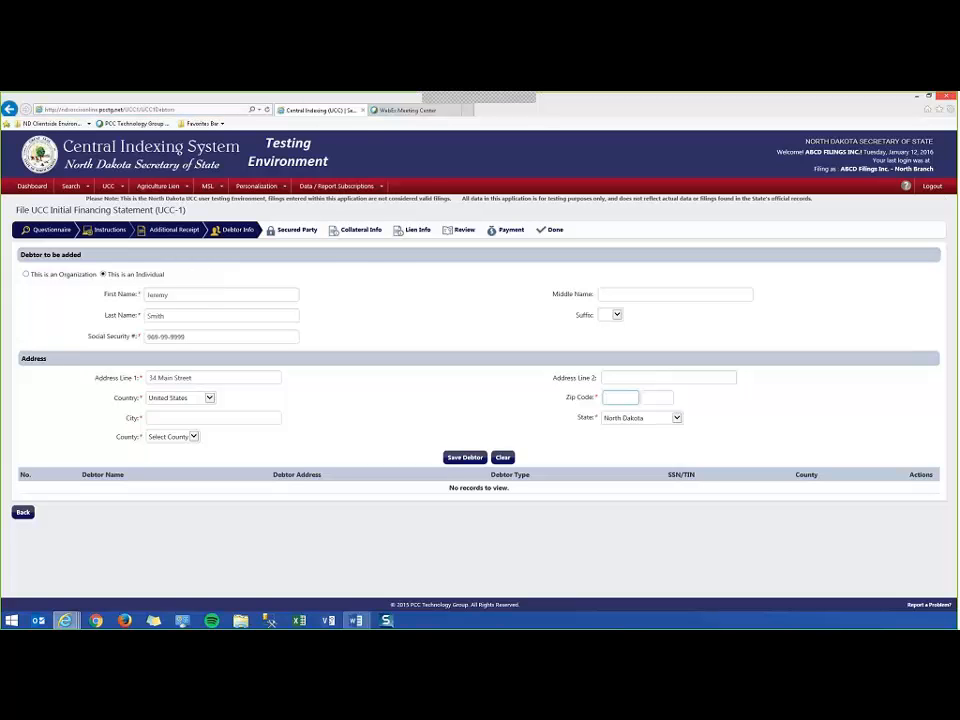
{"action": "type", "text": "58501"}
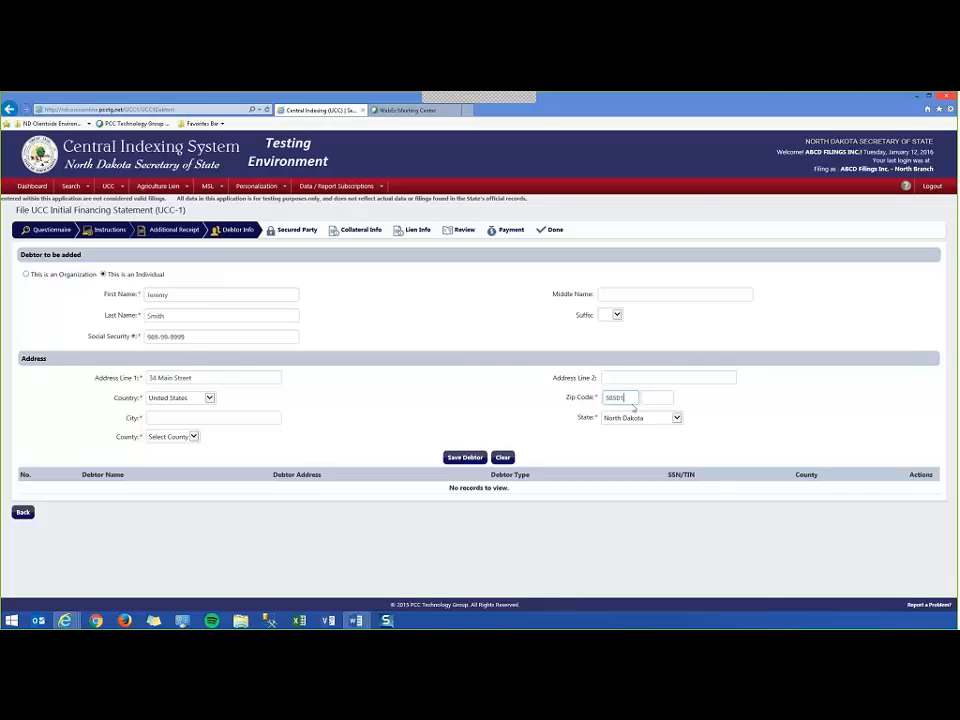
{"action": "left_click", "coordinate": [652, 398]}
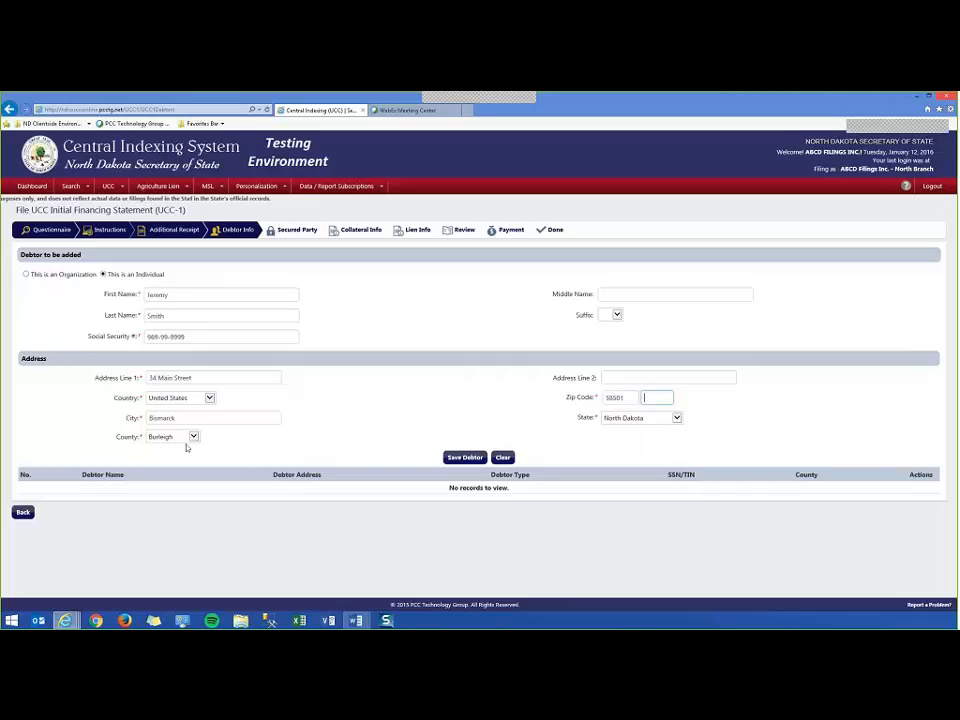
{"action": "left_click", "coordinate": [611, 399]}
{"action": "left_click_drag", "start_coordinate": [611, 399], "coordinate": [621, 399]}
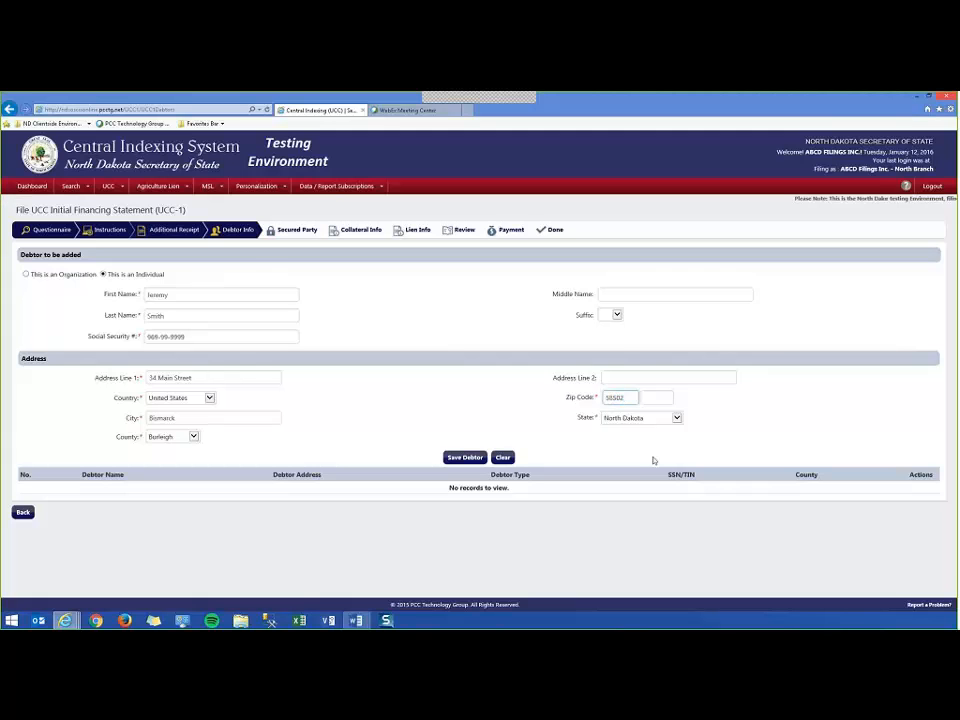
{"action": "key", "text": "Tab"}
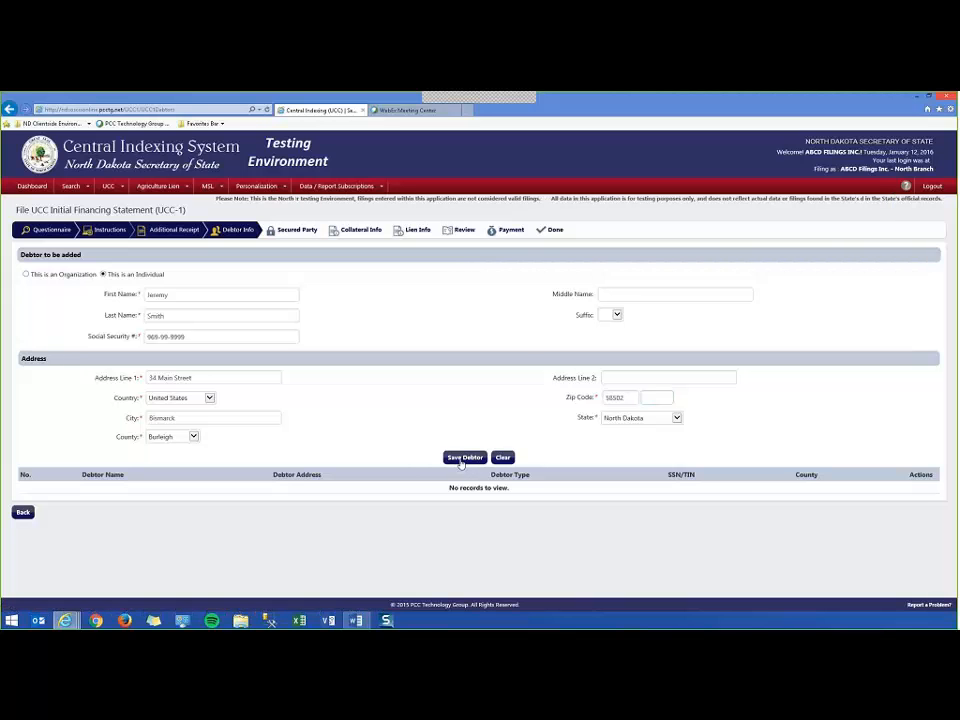
Save the debtor to the debtor list and reopen its row for editing.
{"action": "left_click", "coordinate": [464, 457]}
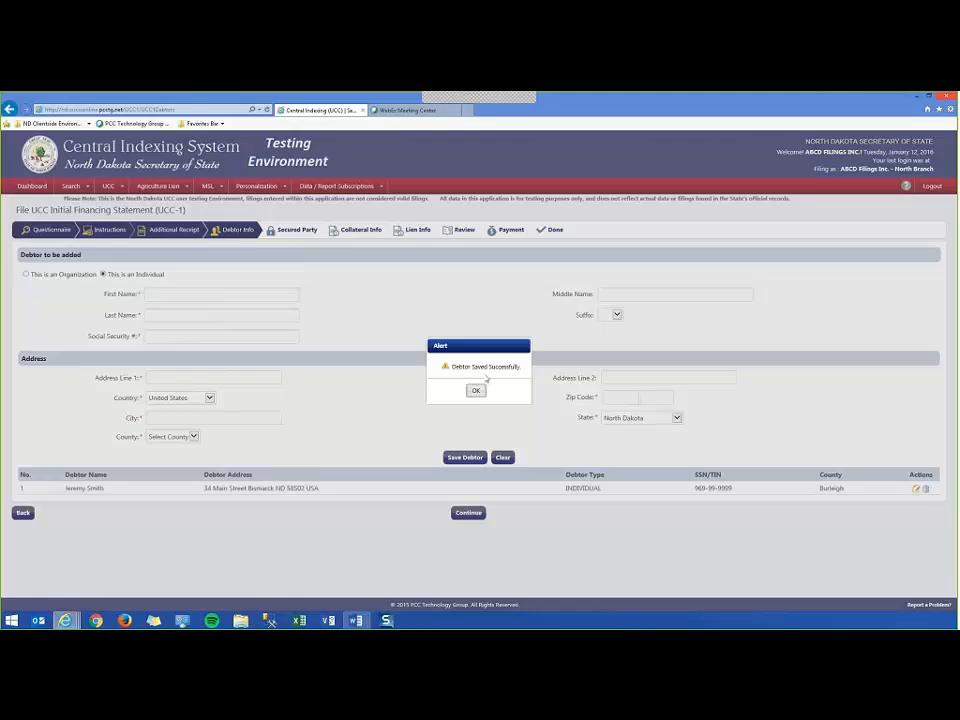
{"action": "left_click", "coordinate": [476, 391]}
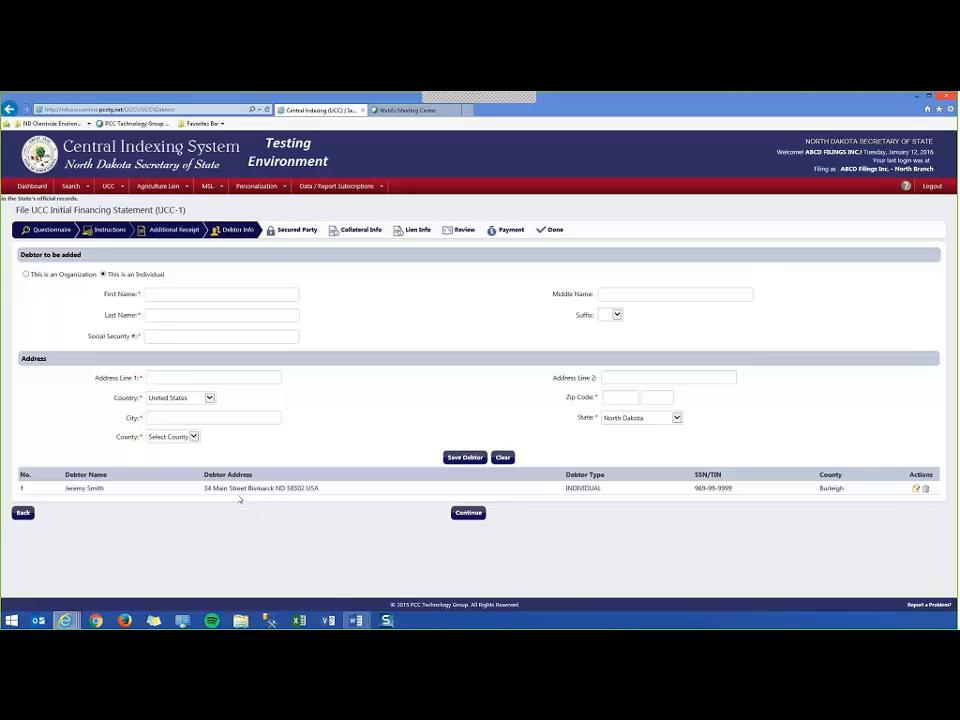
{"action": "left_click", "coordinate": [915, 490]}
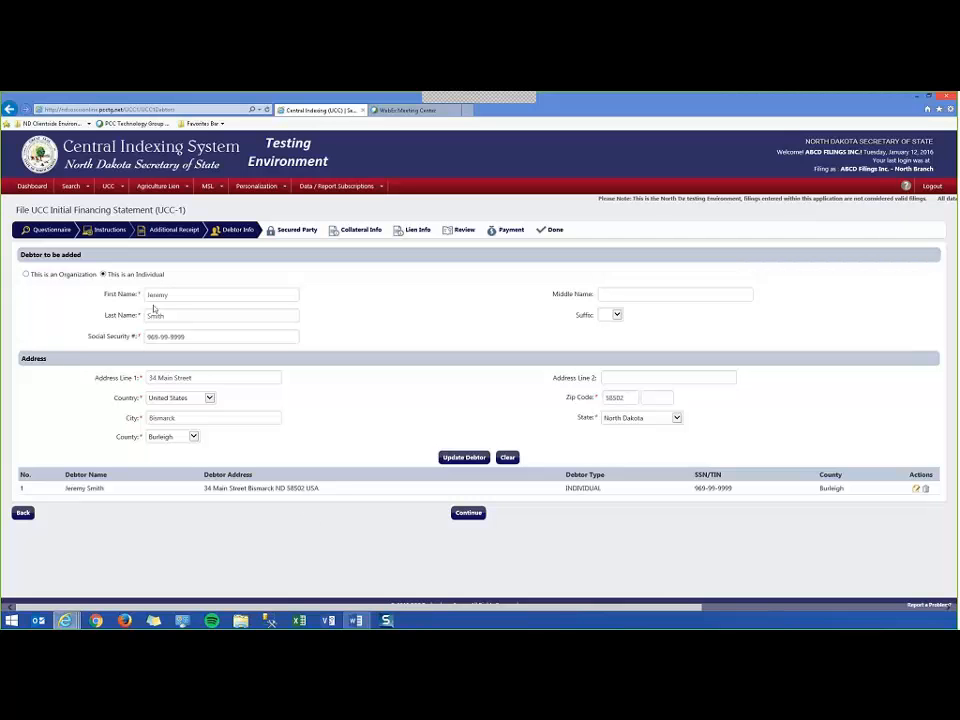
Add middle initial 'M' and update the saved debtor entry.
{"action": "left_click", "coordinate": [643, 294]}
{"action": "type", "text": "M"}
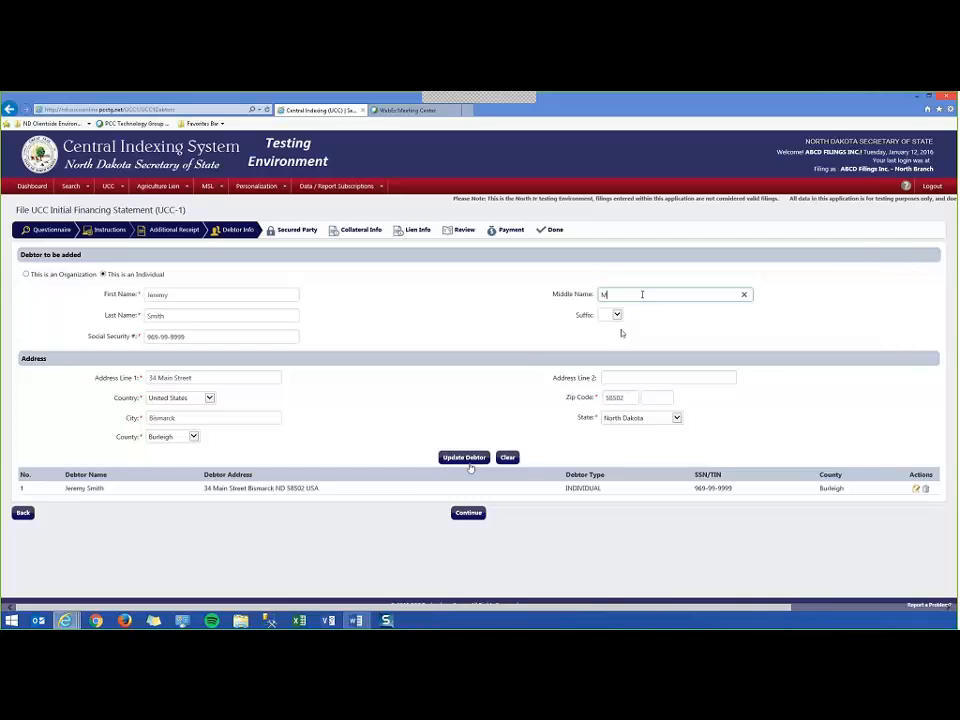
{"action": "left_click", "coordinate": [466, 458]}
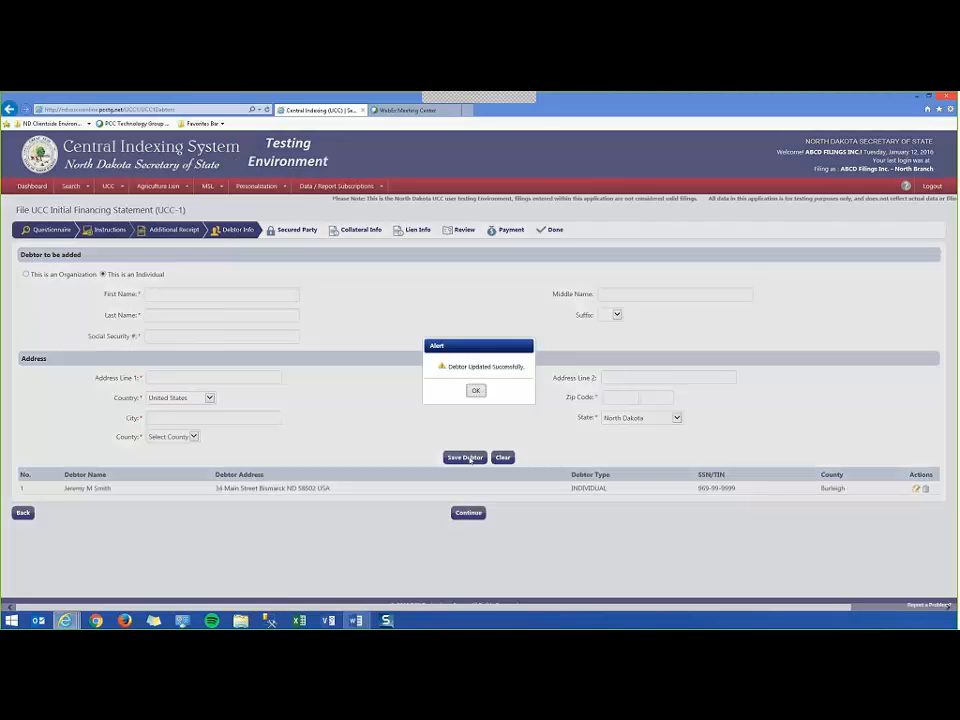
{"action": "left_click", "coordinate": [474, 388]}
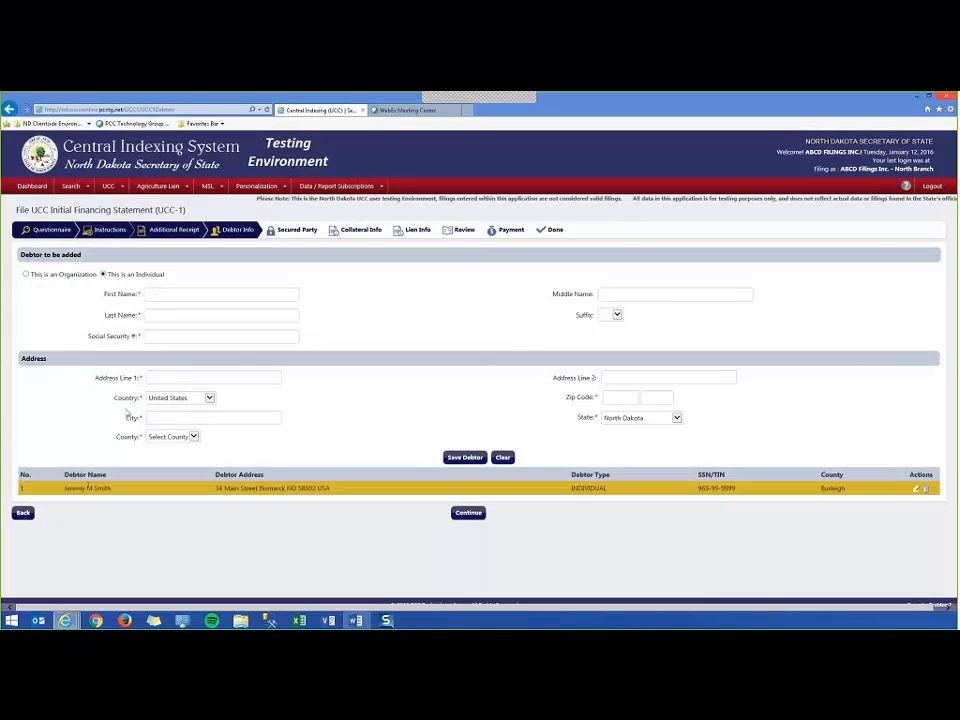
{"action": "double_click", "coordinate": [89, 488]}
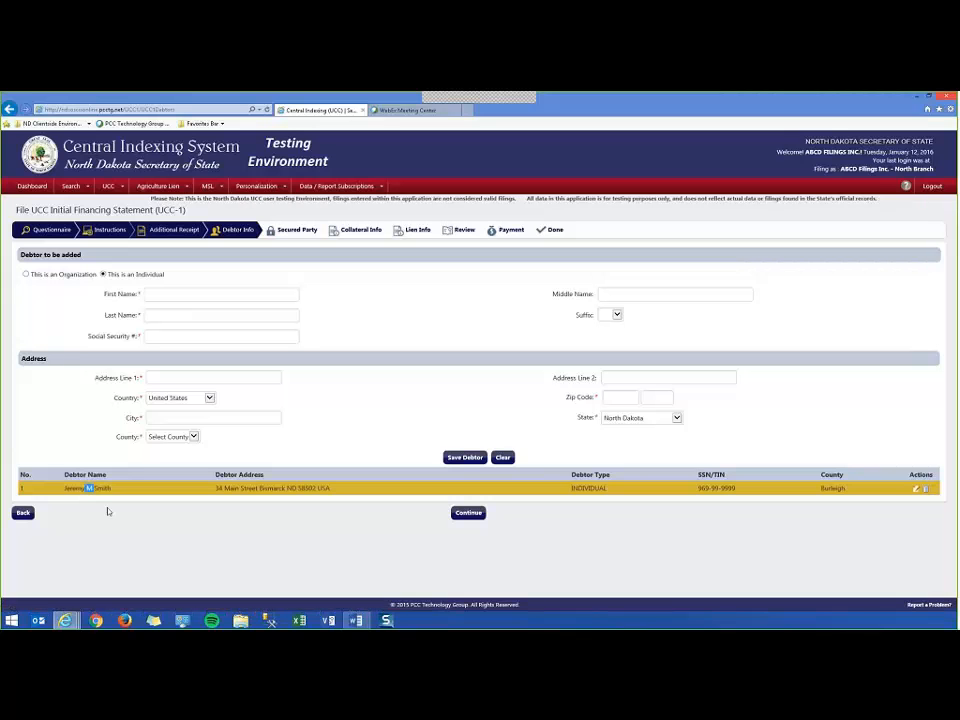
{"action": "left_click", "coordinate": [108, 511]}
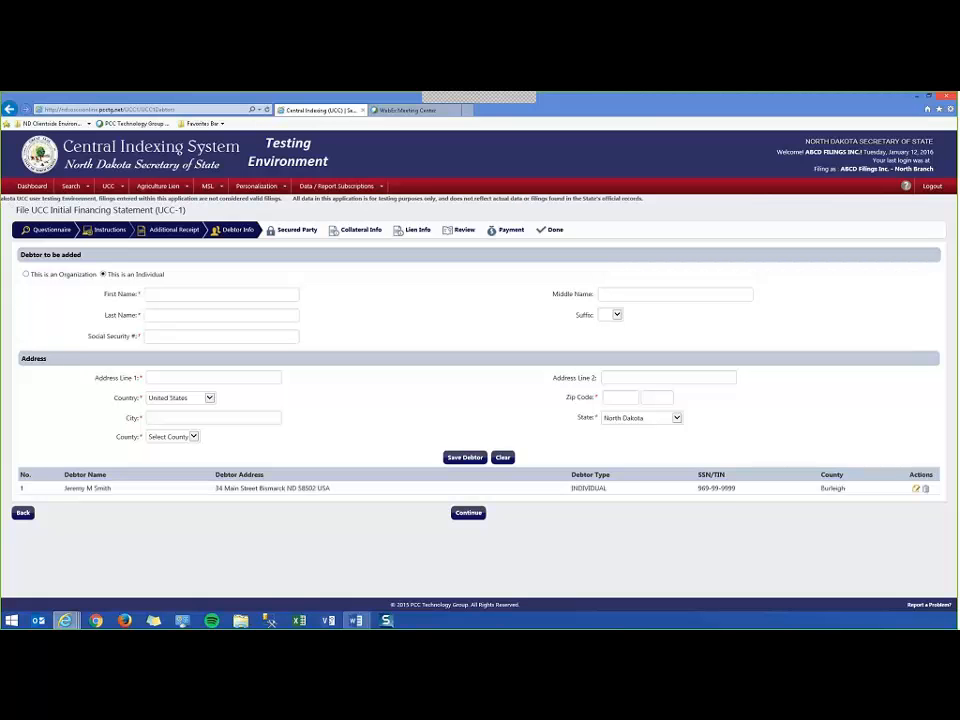
Enter a second individual debtor's first name, last name and Social Security number.
{"action": "left_click", "coordinate": [187, 294]}
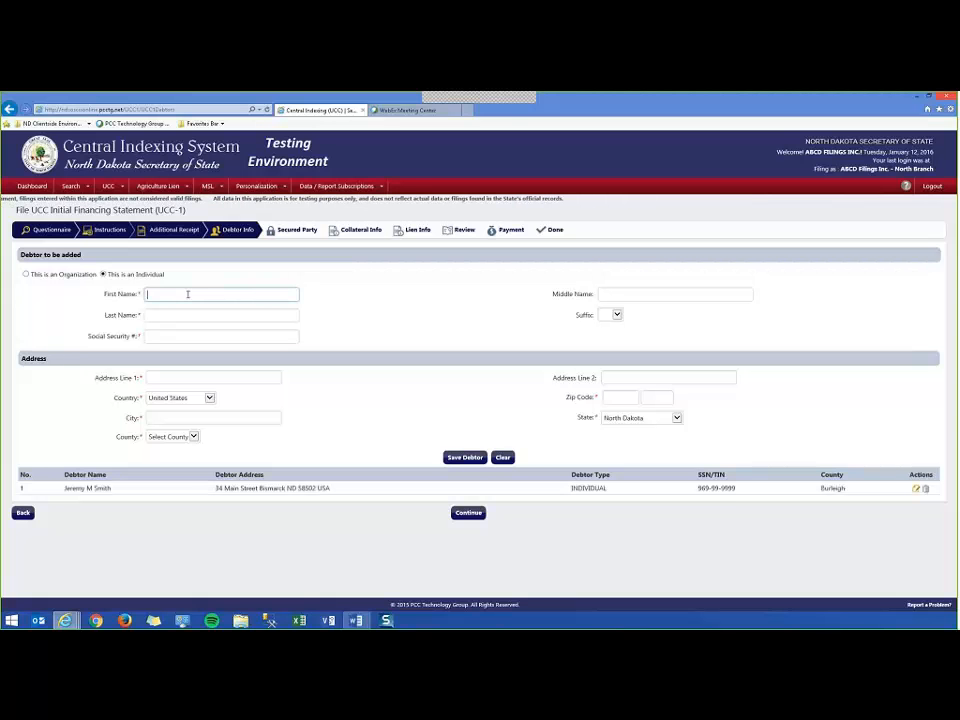
{"action": "type", "text": "John"}
{"action": "key", "text": "Tab"}
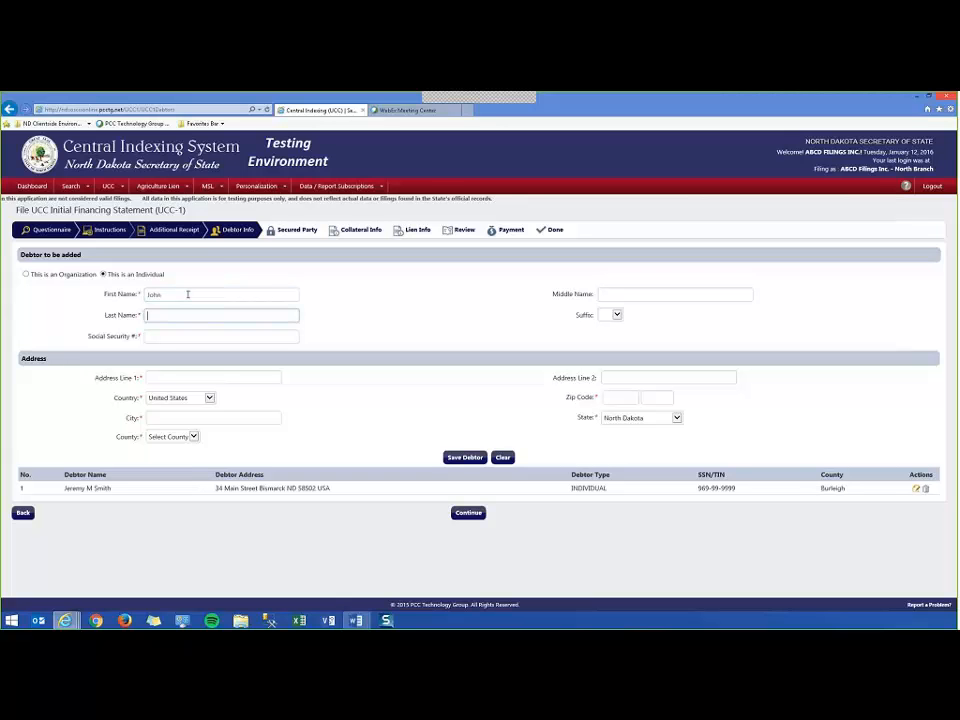
{"action": "type", "text": "Smith"}
{"action": "key", "text": "Tab"}
{"action": "key", "text": "Tab"}
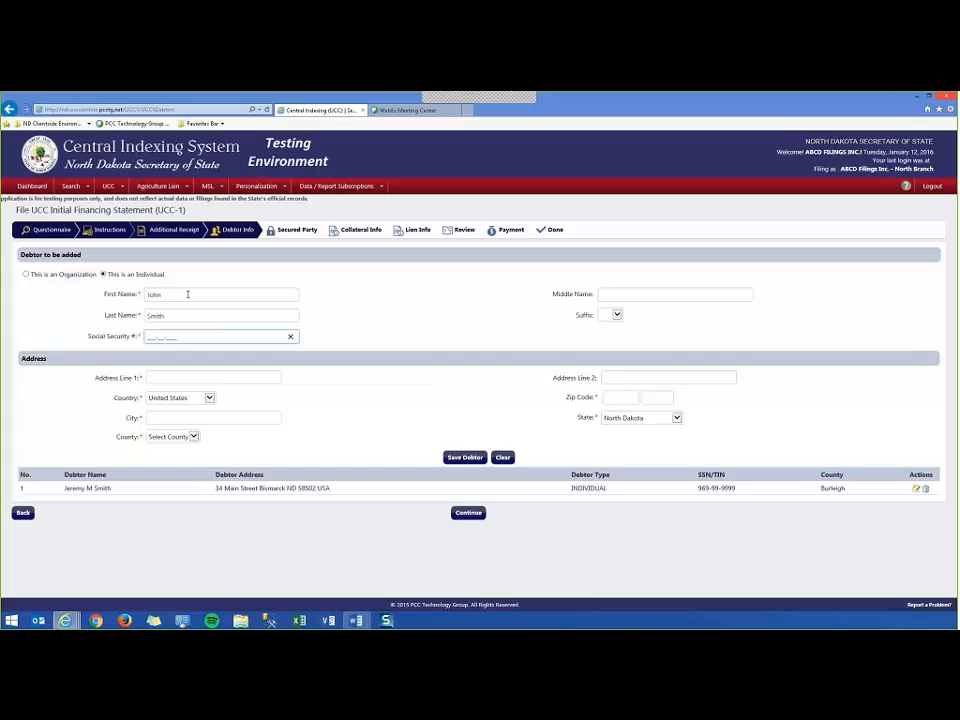
{"action": "type", "text": "9699999"}
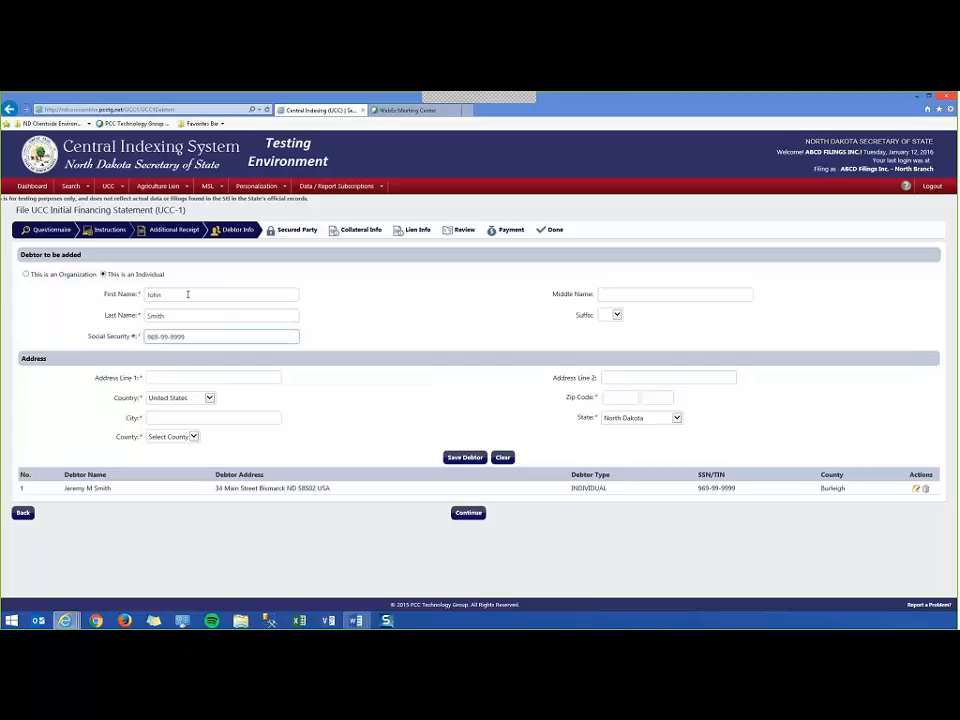
Add that debtor's street address and ZIP code, then save the debtor to the list.
{"action": "key", "text": "Tab"}
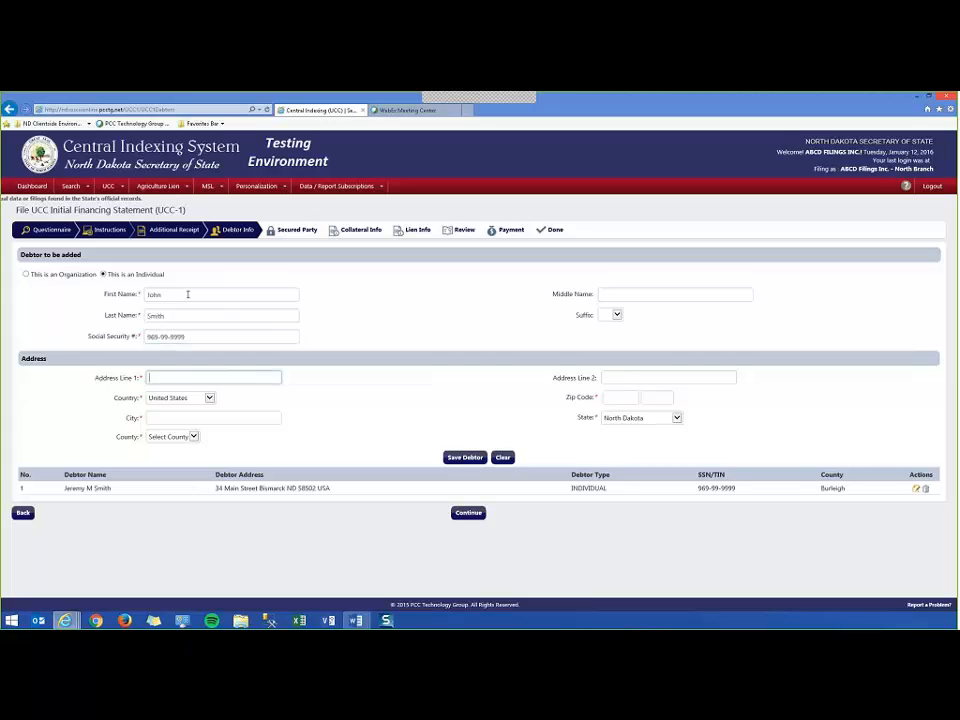
{"action": "type", "text": "55 Main Street"}
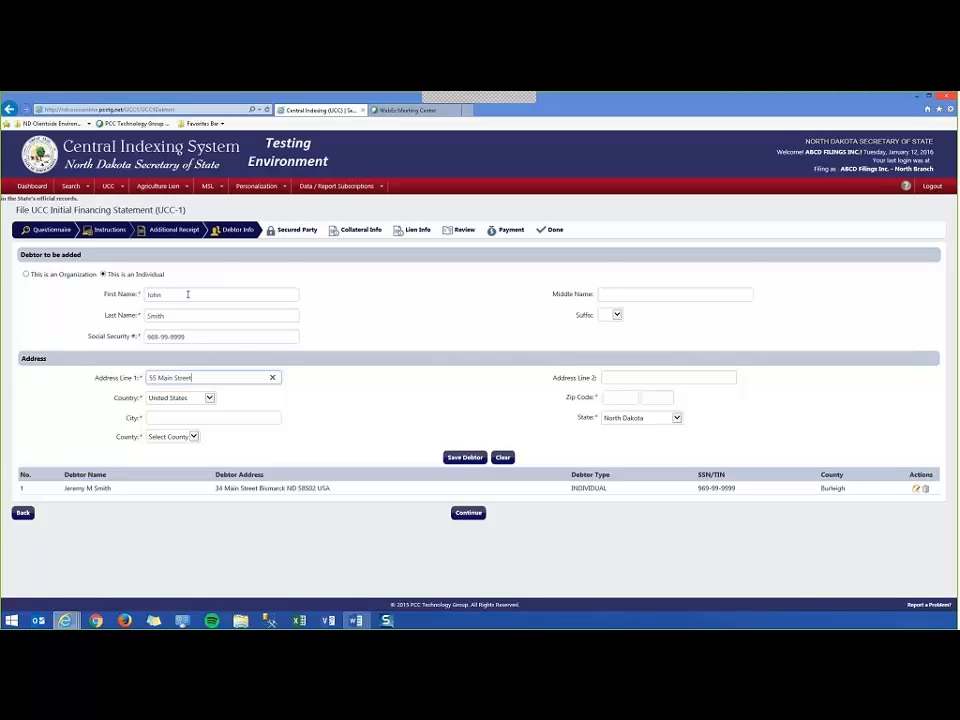
{"action": "key", "text": "Tab"}
{"action": "key", "text": "Tab"}
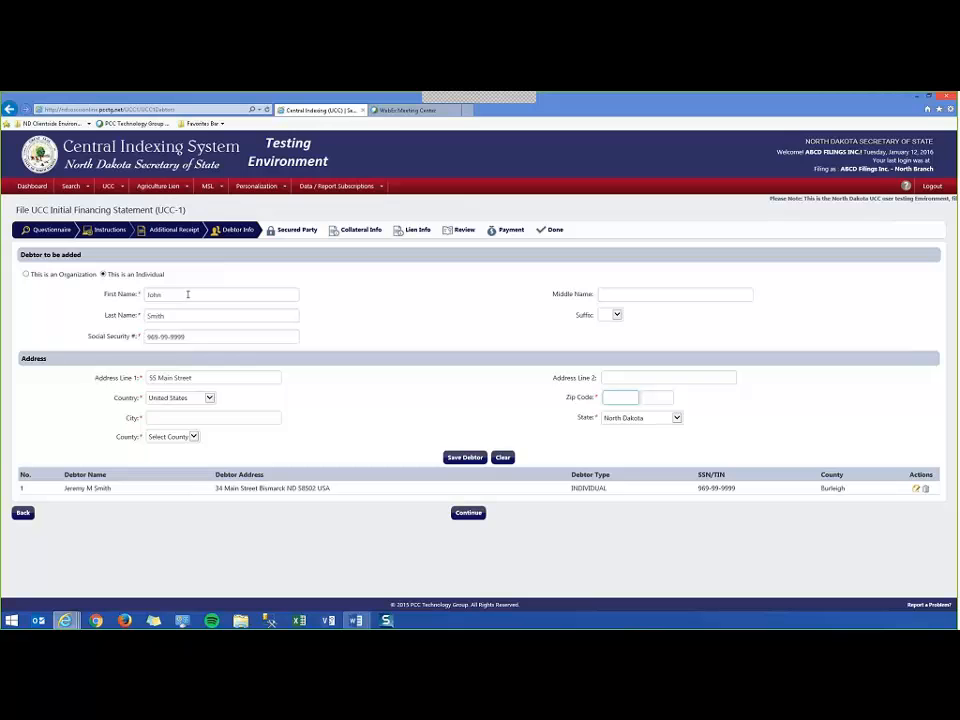
{"action": "type", "text": "5"}
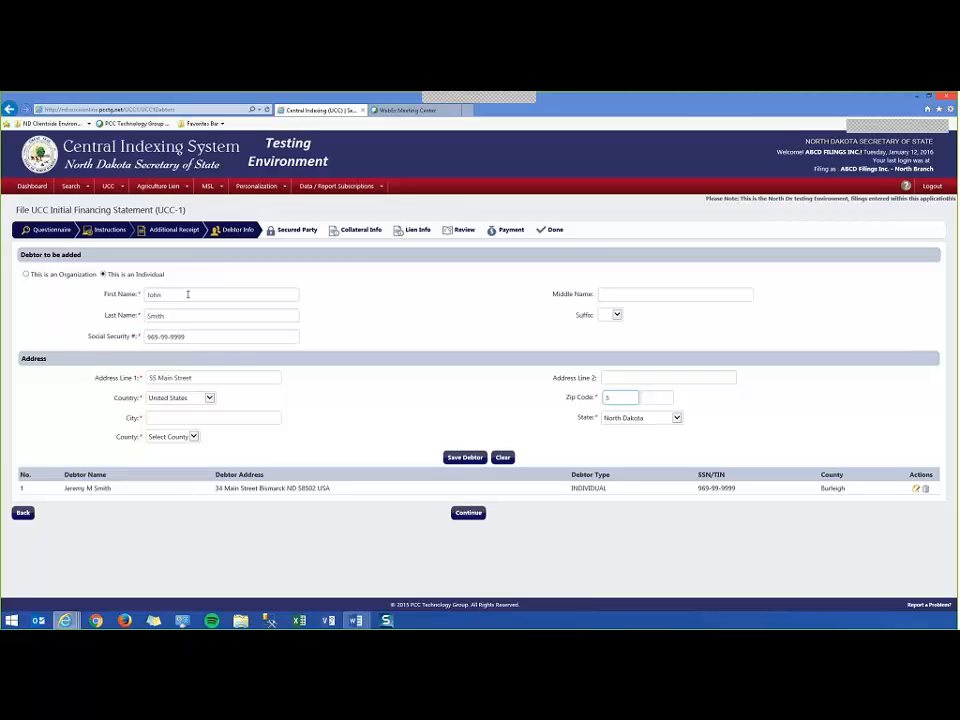
{"action": "type", "text": "8502"}
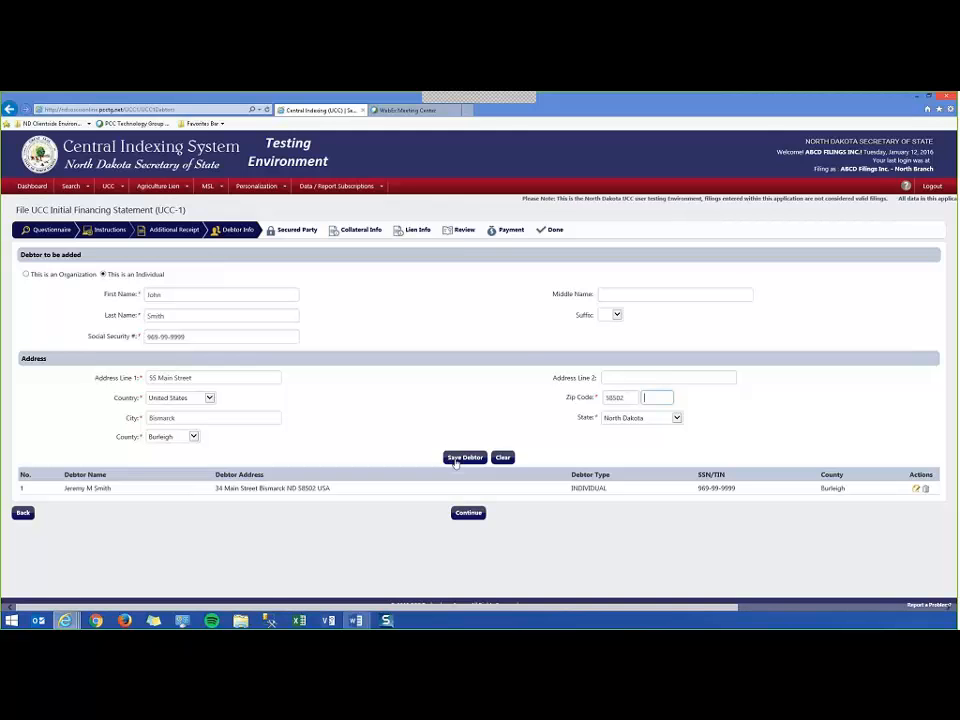
{"action": "left_click", "coordinate": [460, 458]}
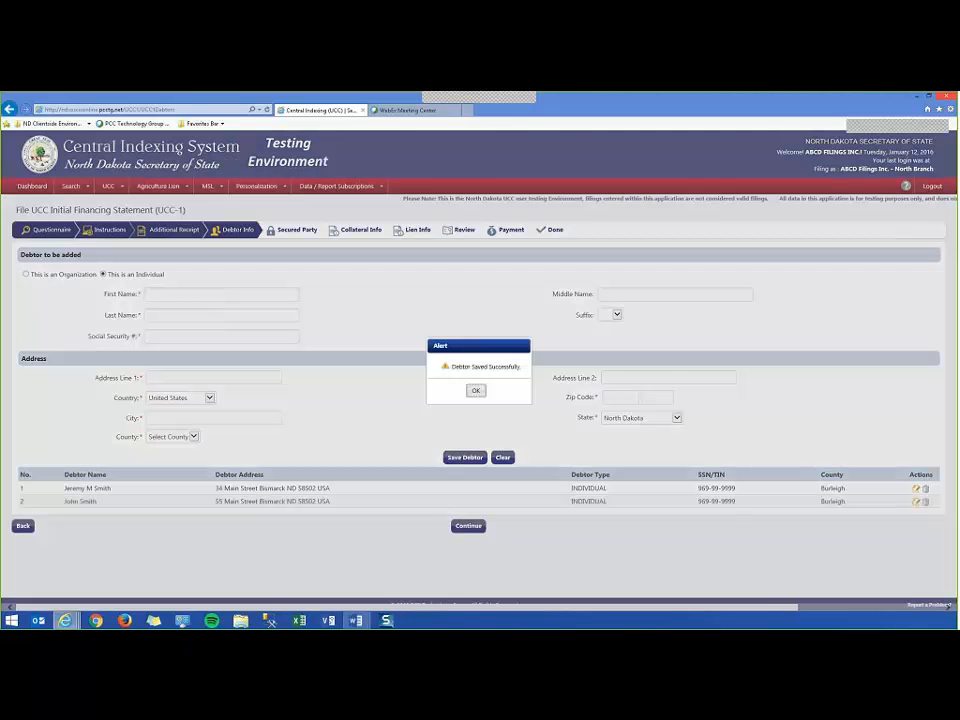
{"action": "left_click", "coordinate": [476, 391]}
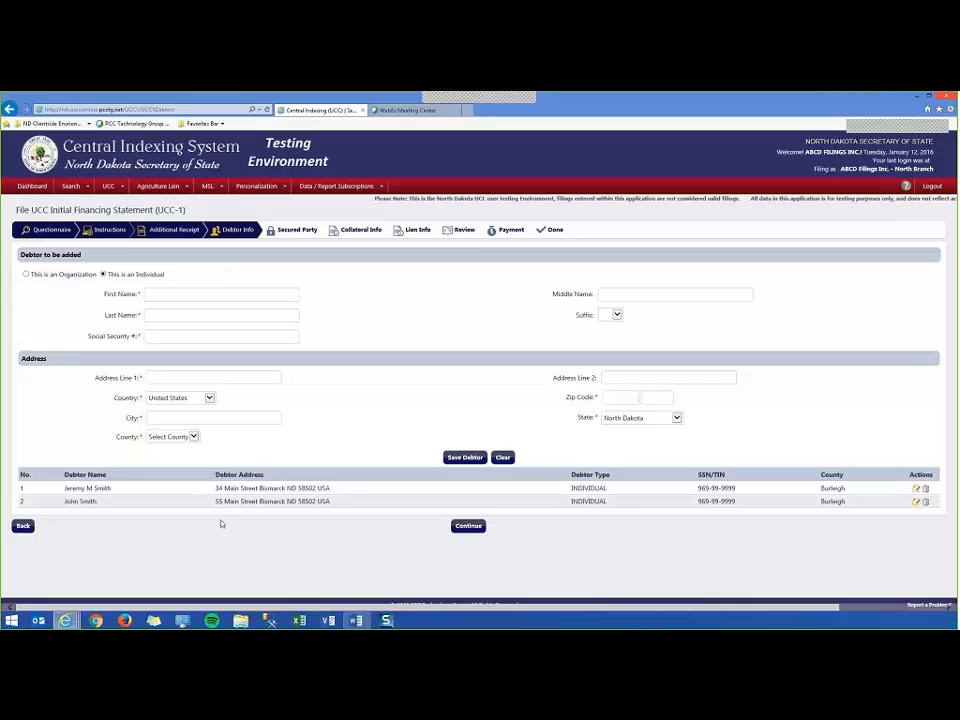
Continue to the secured party step and enter 'Red Rick Bank' as an organization secured party.
{"action": "left_click", "coordinate": [469, 527]}
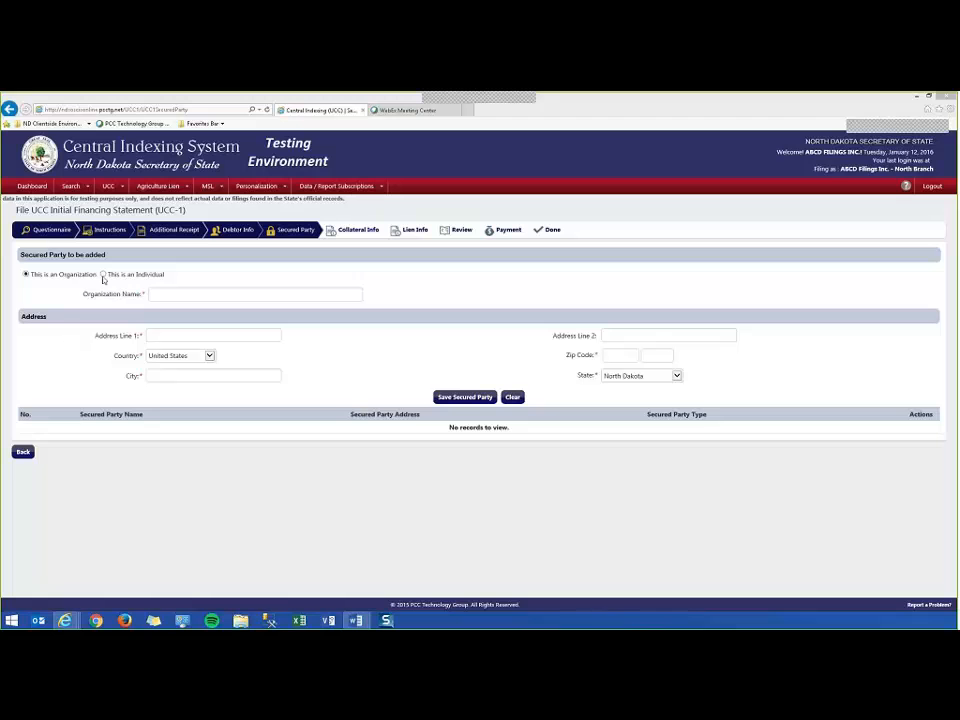
{"action": "left_click", "coordinate": [103, 275]}
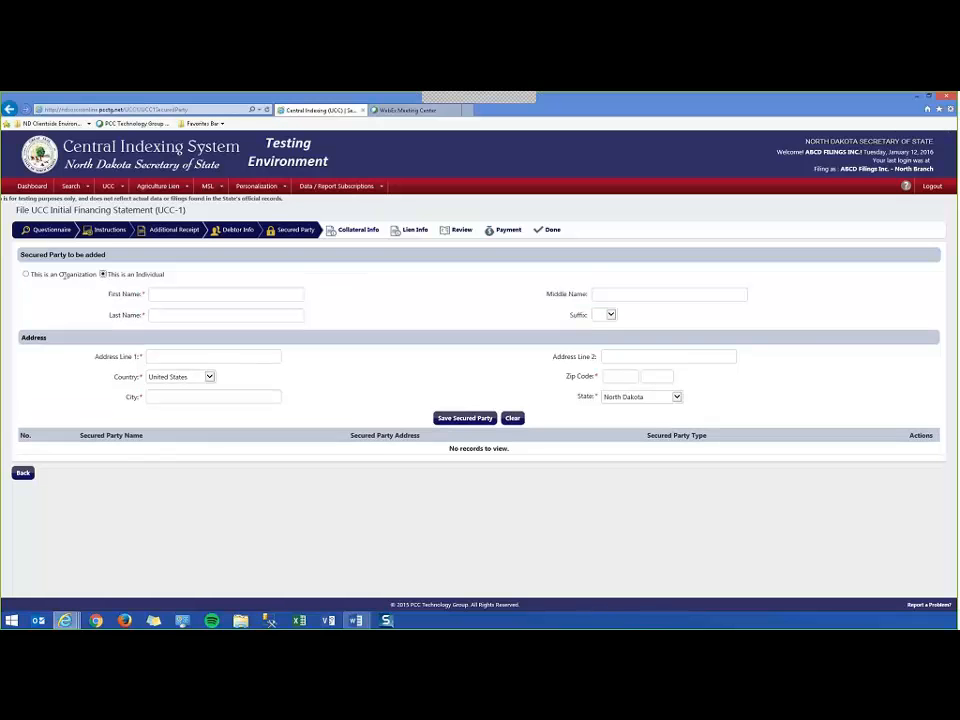
{"action": "left_click", "coordinate": [26, 274]}
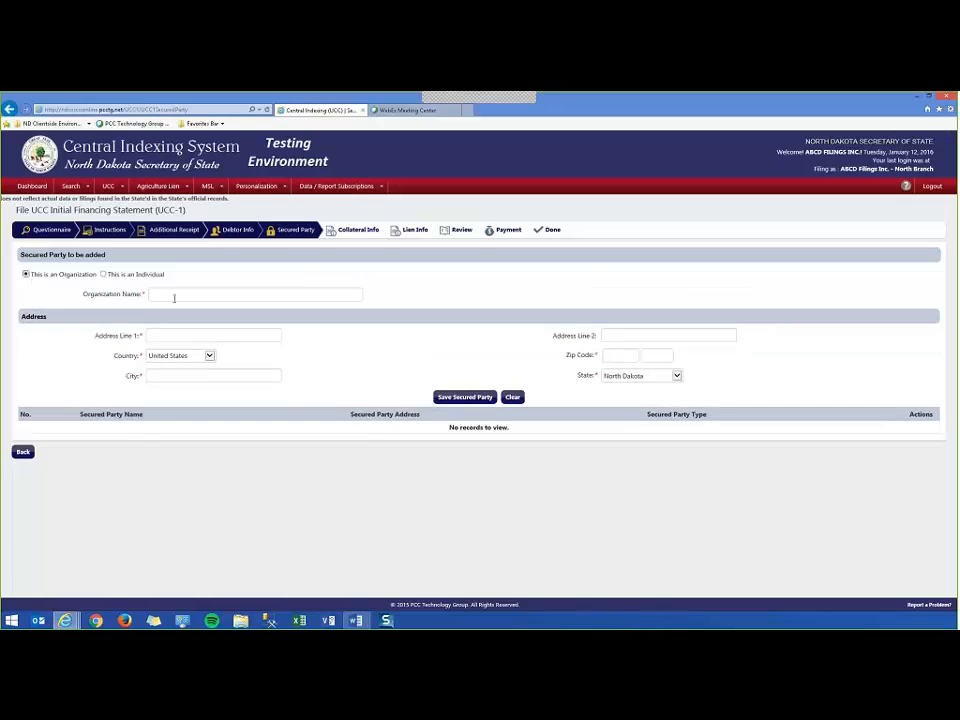
{"action": "left_click", "coordinate": [175, 292]}
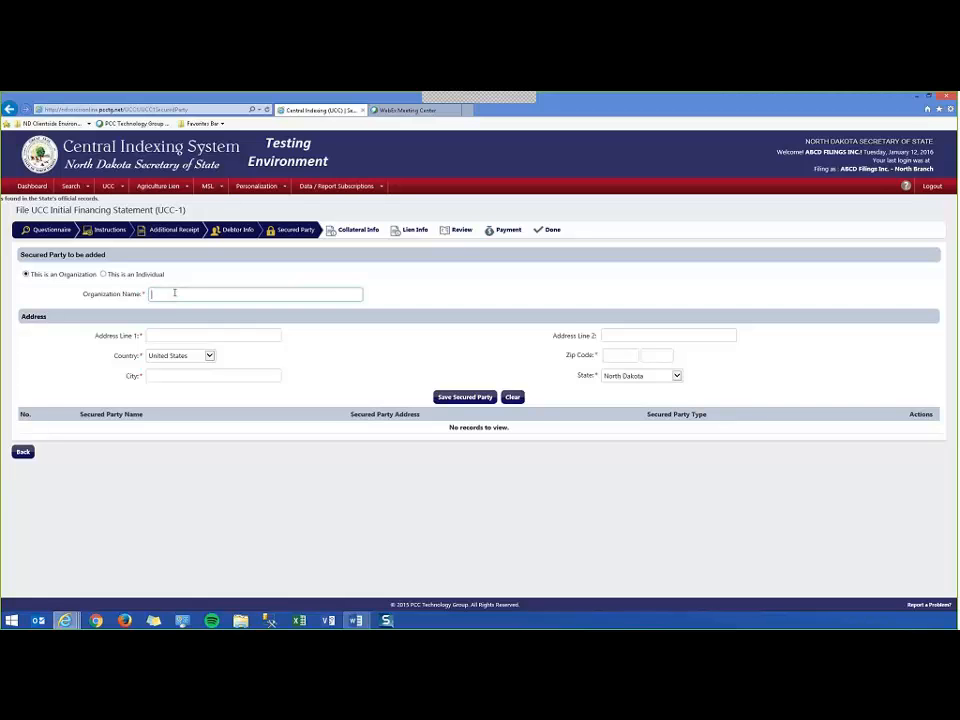
{"action": "type", "text": "Red R"}
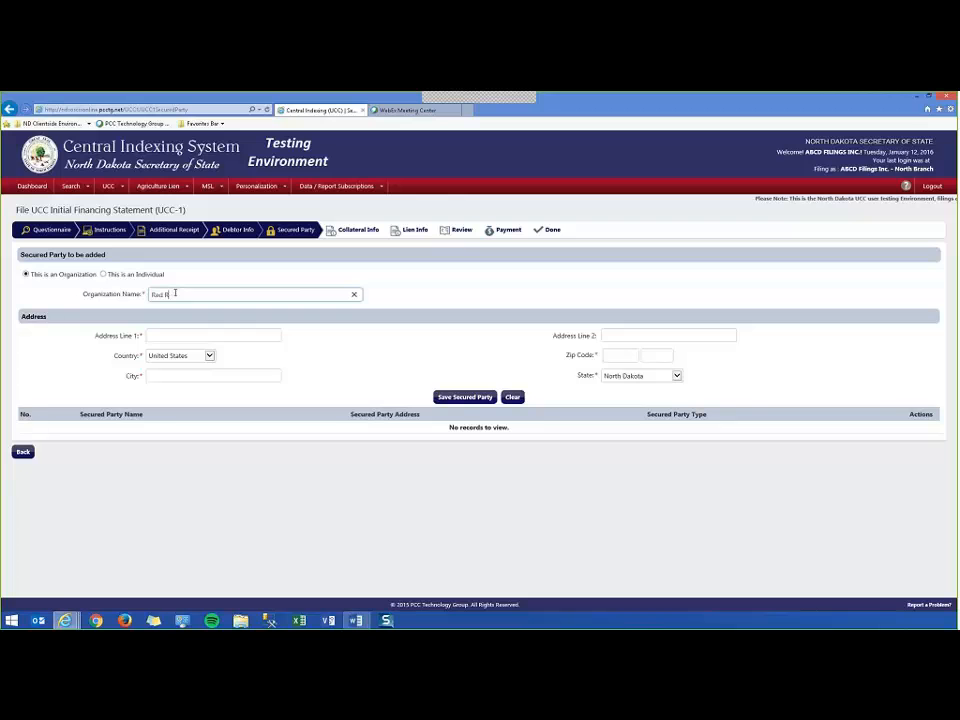
{"action": "type", "text": "ick Bank"}
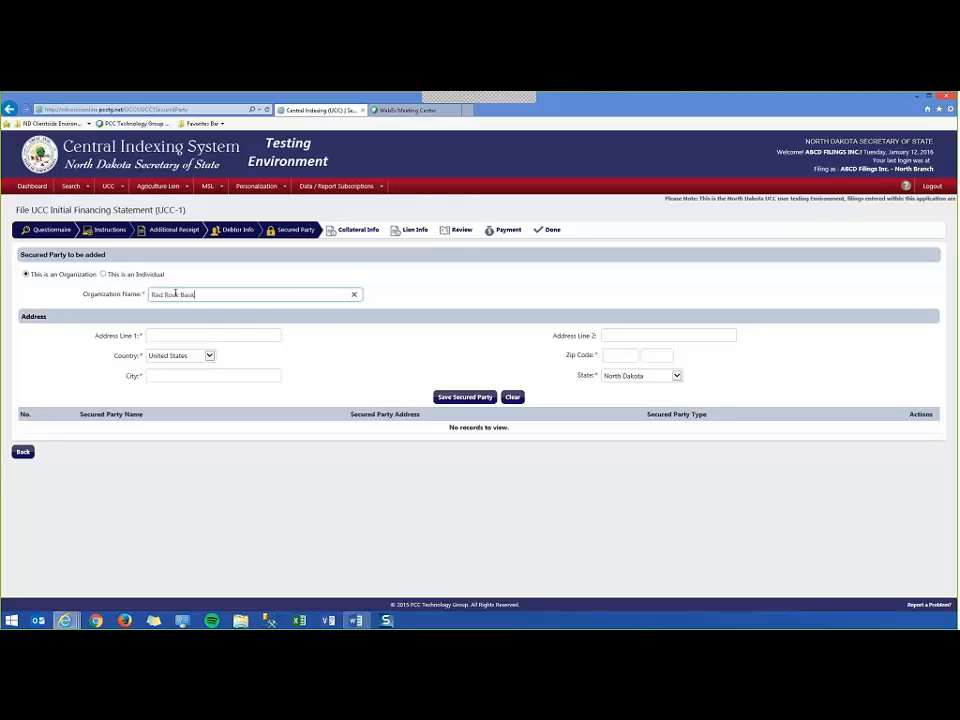
Add the bank's street address and ZIP code, then save the secured party.
{"action": "key", "text": "Tab"}
{"action": "type", "text": "44 Main"}
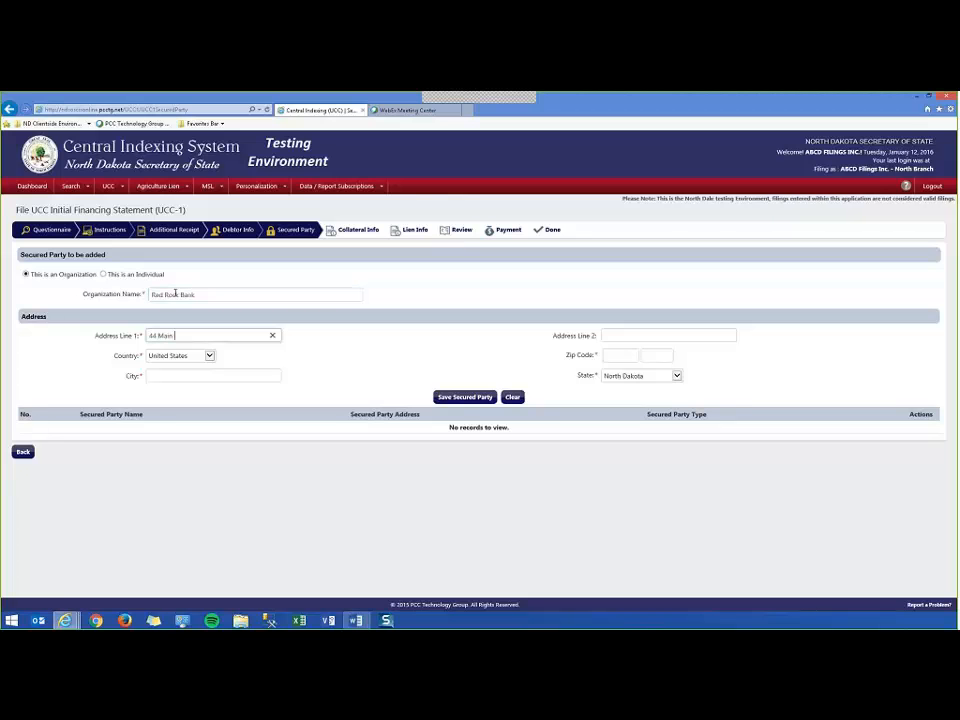
{"action": "type", "text": " Street"}
{"action": "key", "text": "Tab"}
{"action": "key", "text": "Tab"}
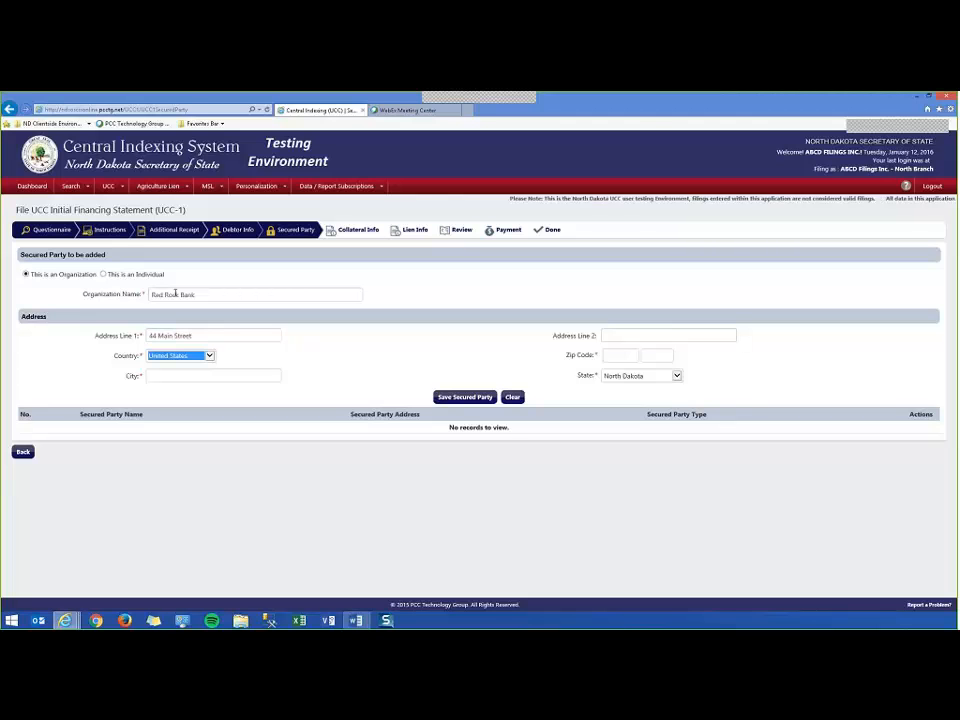
{"action": "key", "text": "Tab"}
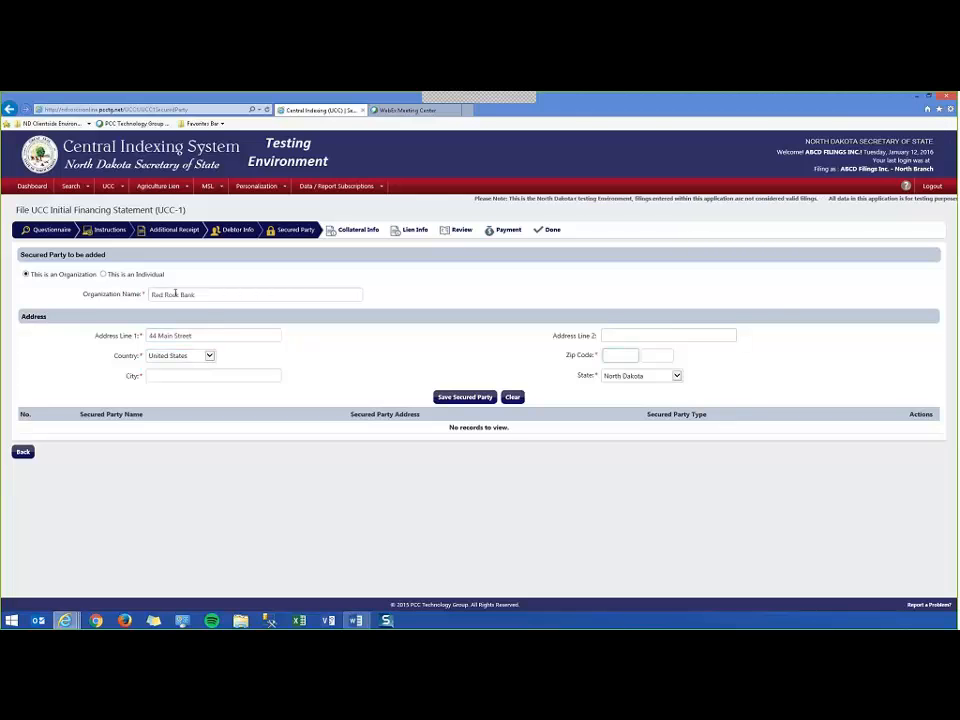
{"action": "type", "text": "58501"}
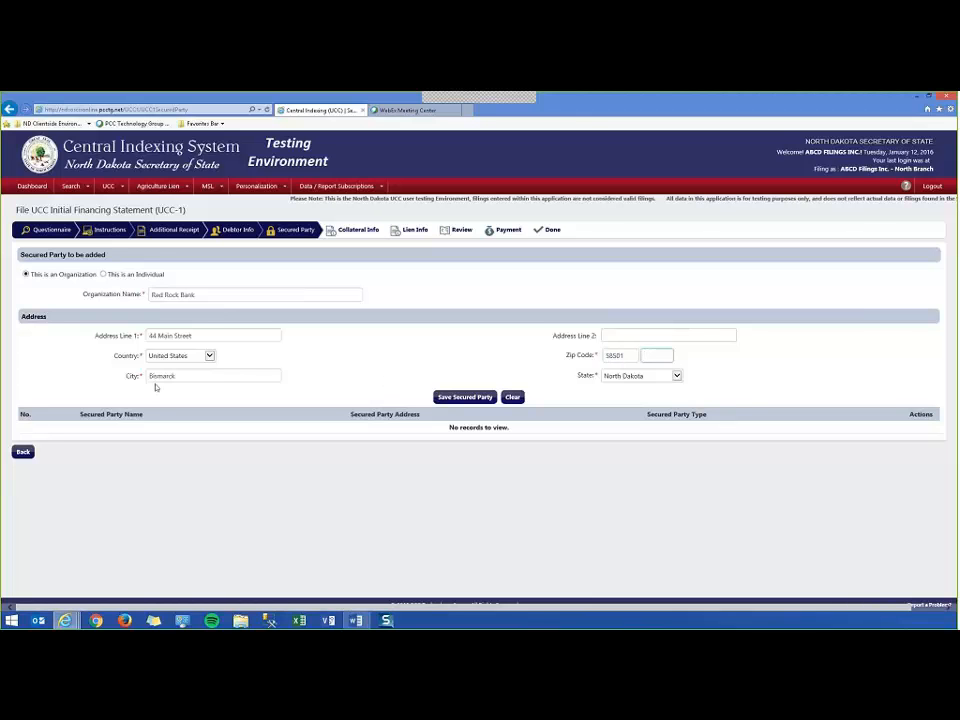
{"action": "left_click", "coordinate": [467, 398]}
{"action": "left_click", "coordinate": [476, 390]}
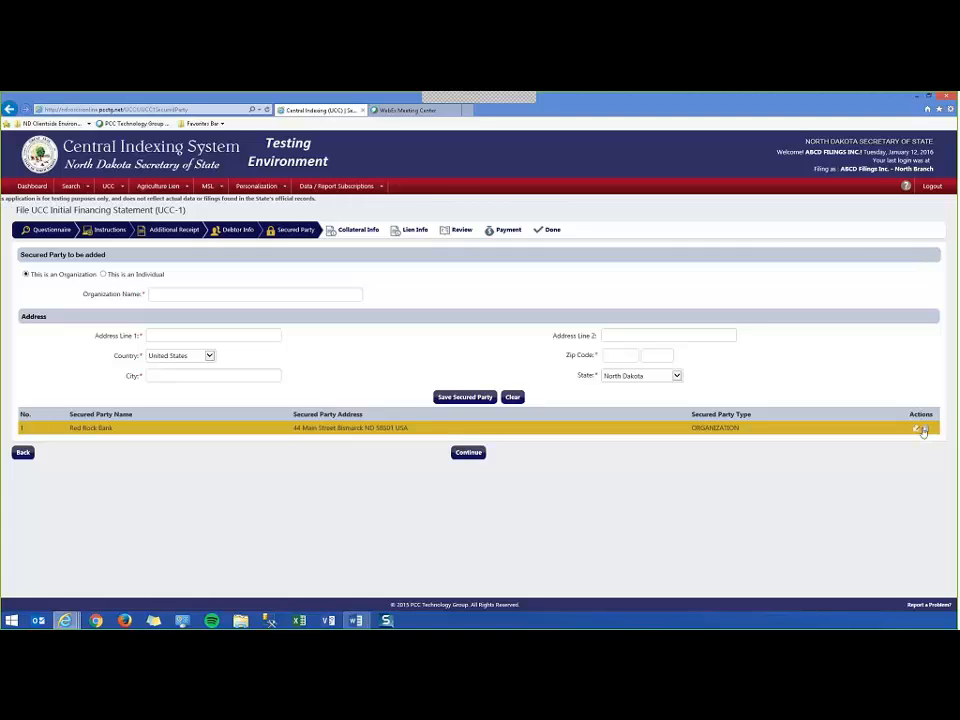
{"action": "left_click", "coordinate": [175, 293]}
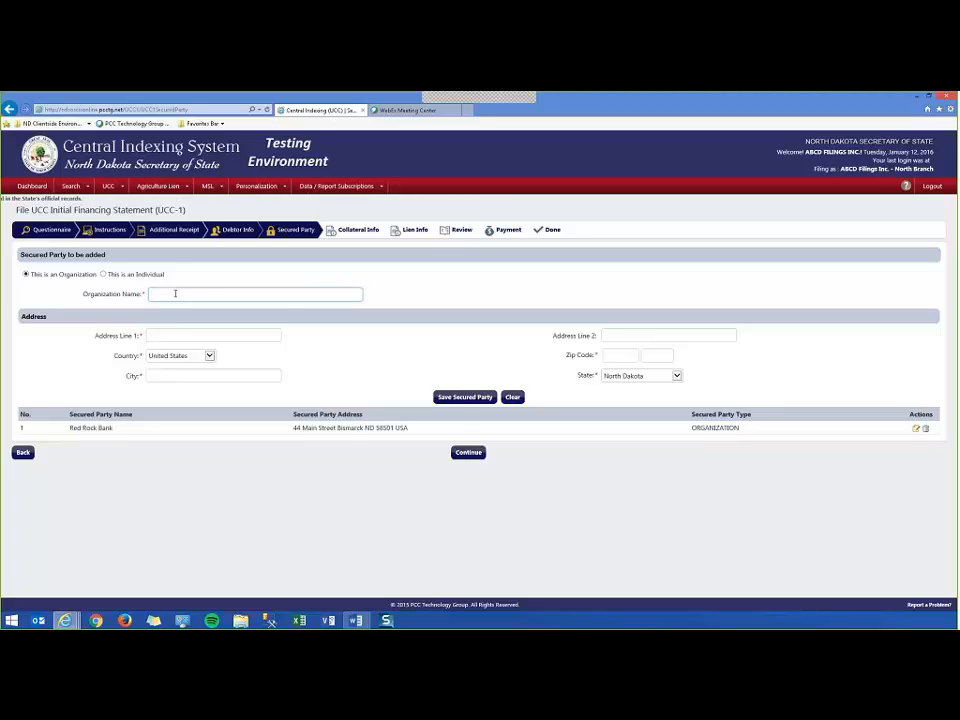
{"action": "type", "text": "Blue Hill Bank"}
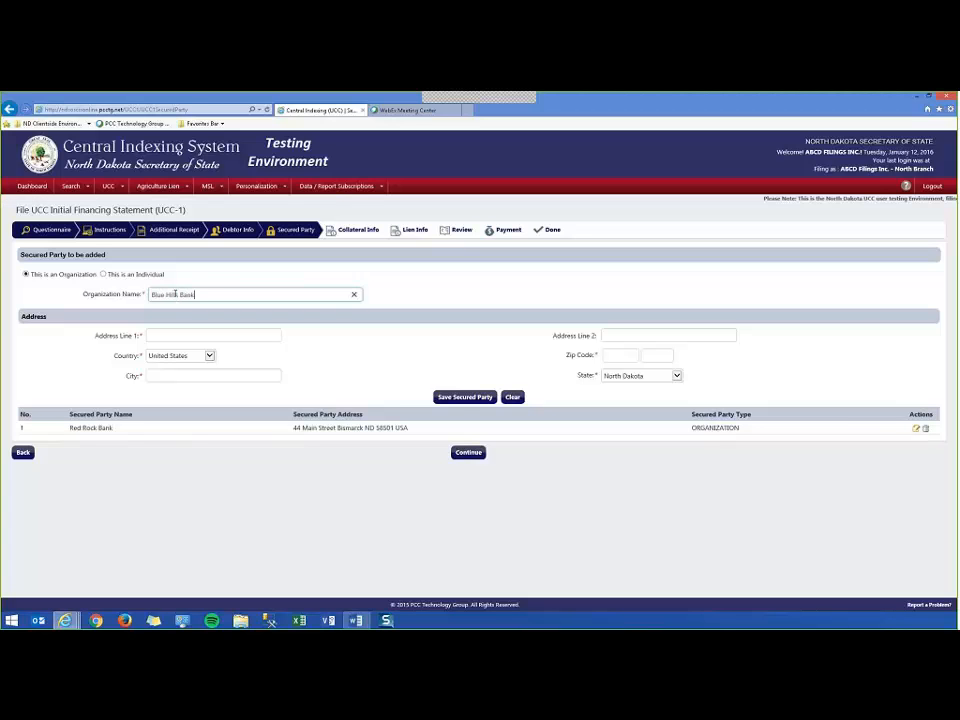
{"action": "key", "text": "Tab"}
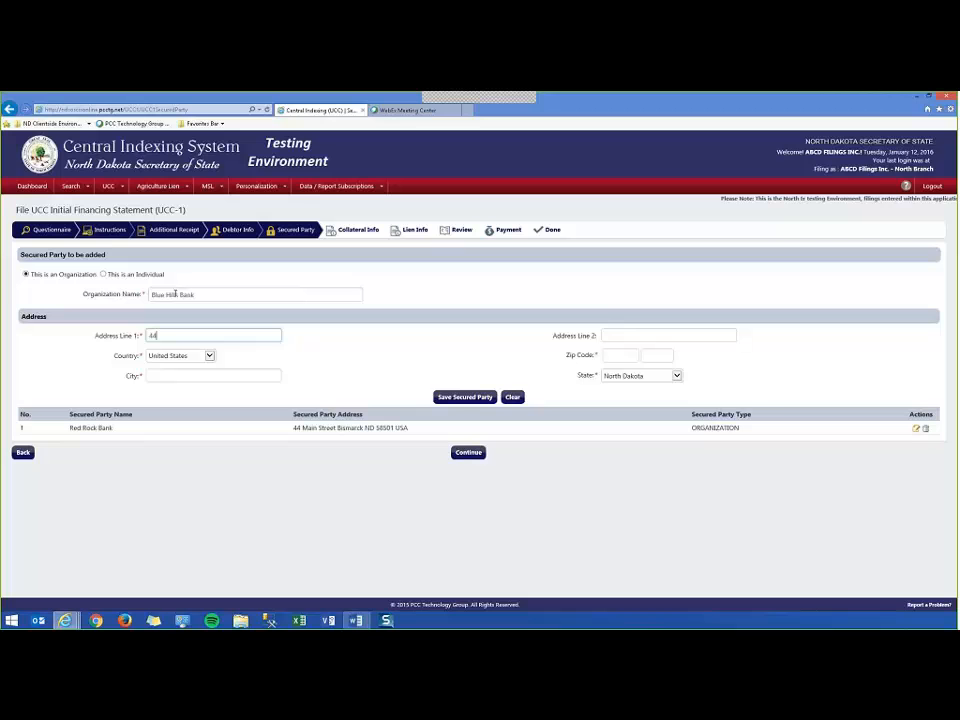
{"action": "type", "text": "44 Main S"}
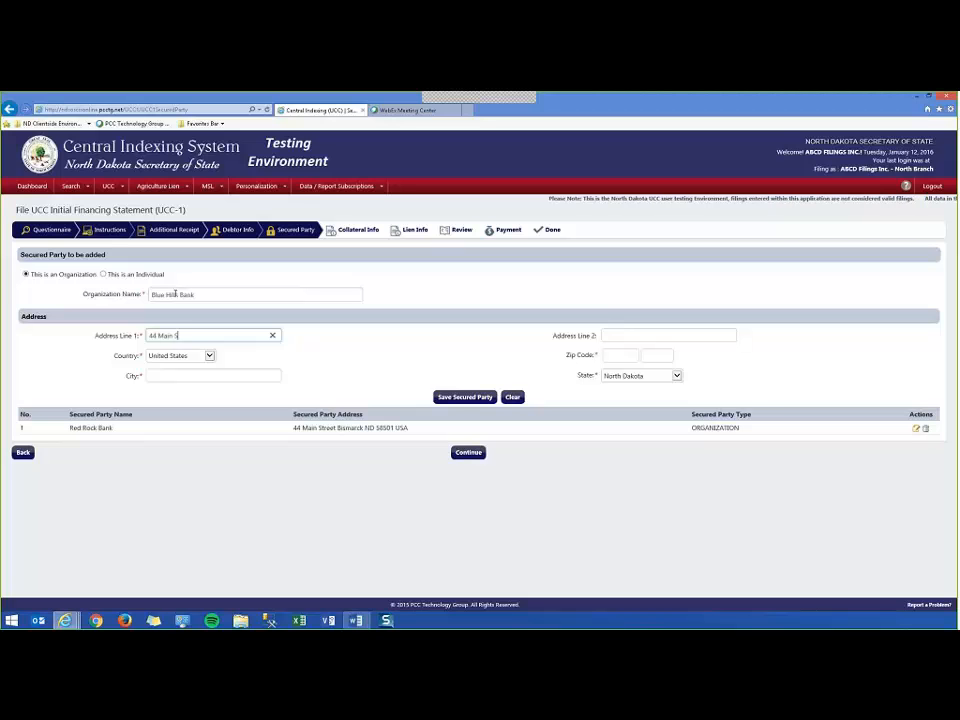
{"action": "type", "text": "treet"}
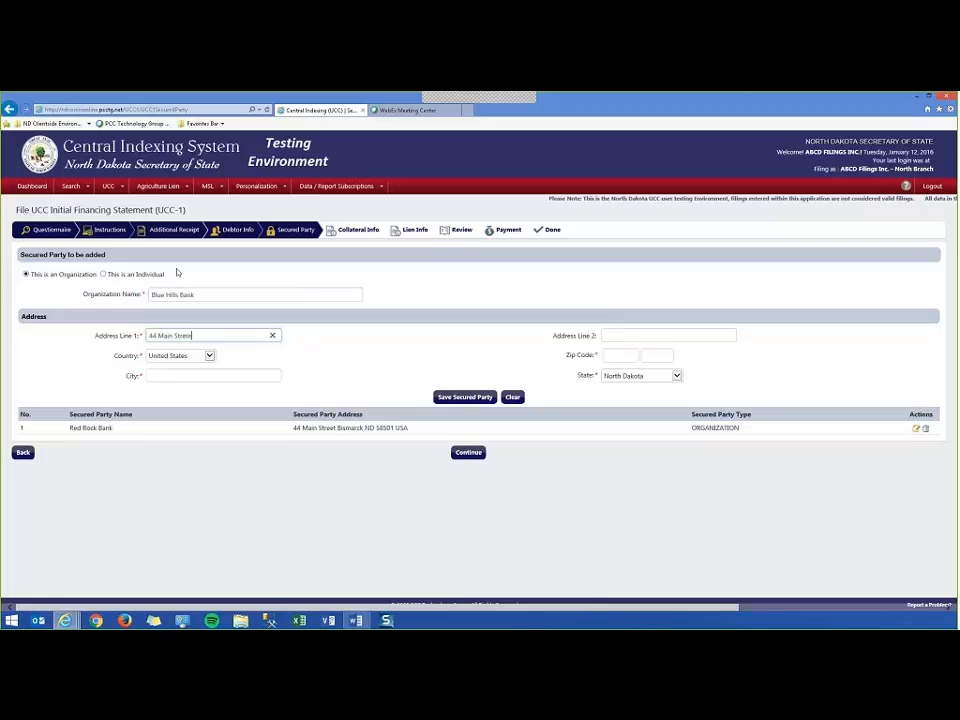
{"action": "key", "text": "Tab"}
{"action": "key", "text": "Tab"}
{"action": "key", "text": "Tab"}
{"action": "key", "text": "Tab"}
{"action": "type", "text": "58501"}
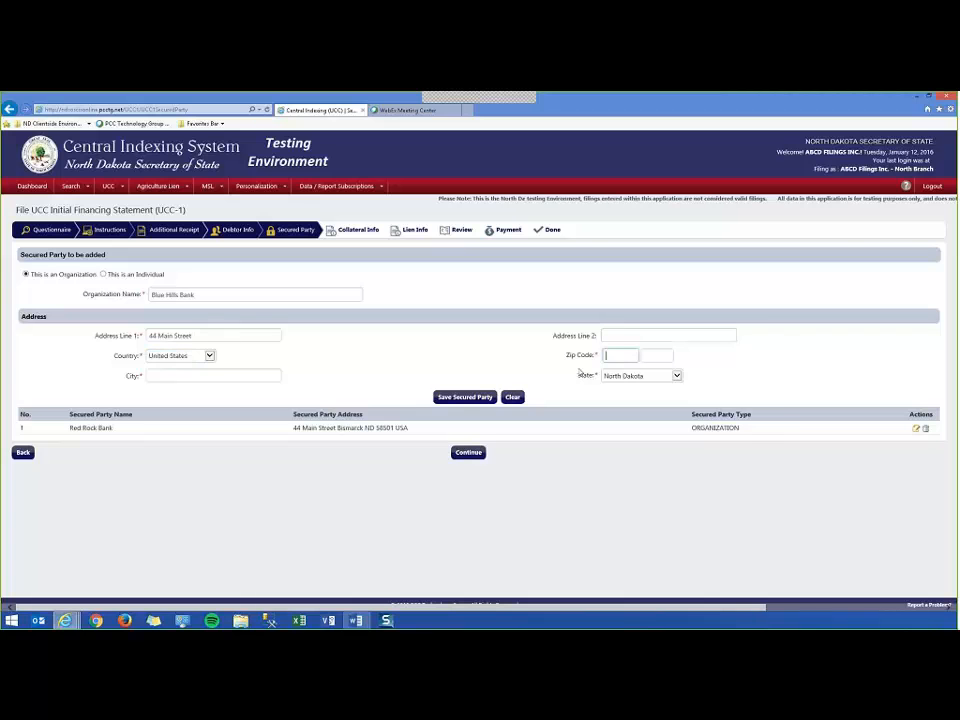
{"action": "key", "text": "Tab"}
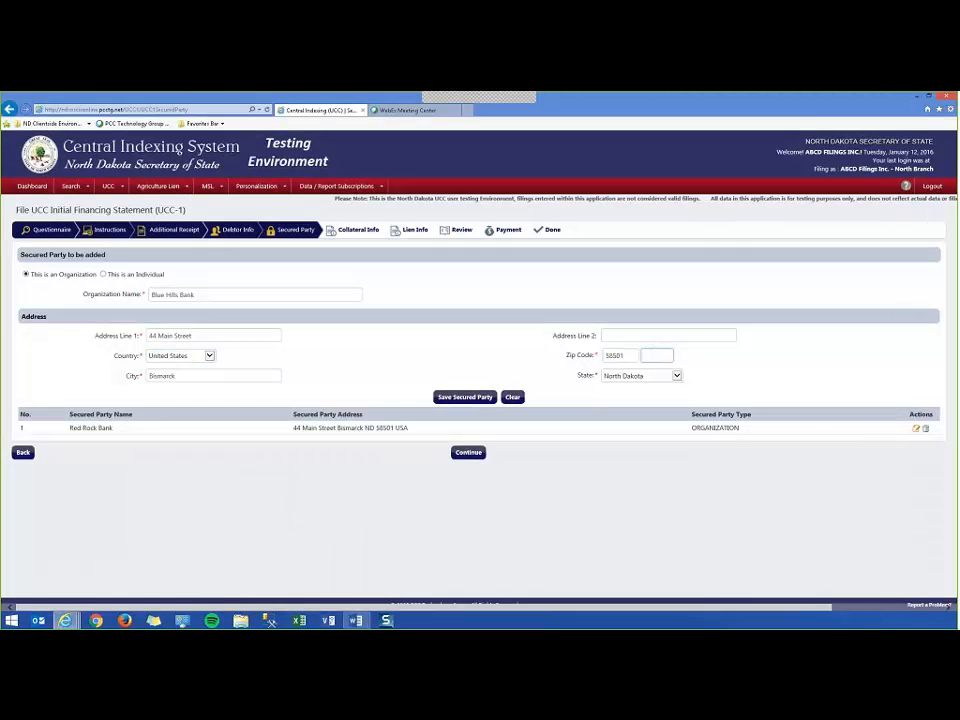
{"action": "left_click", "coordinate": [465, 397]}
{"action": "left_click", "coordinate": [476, 391]}
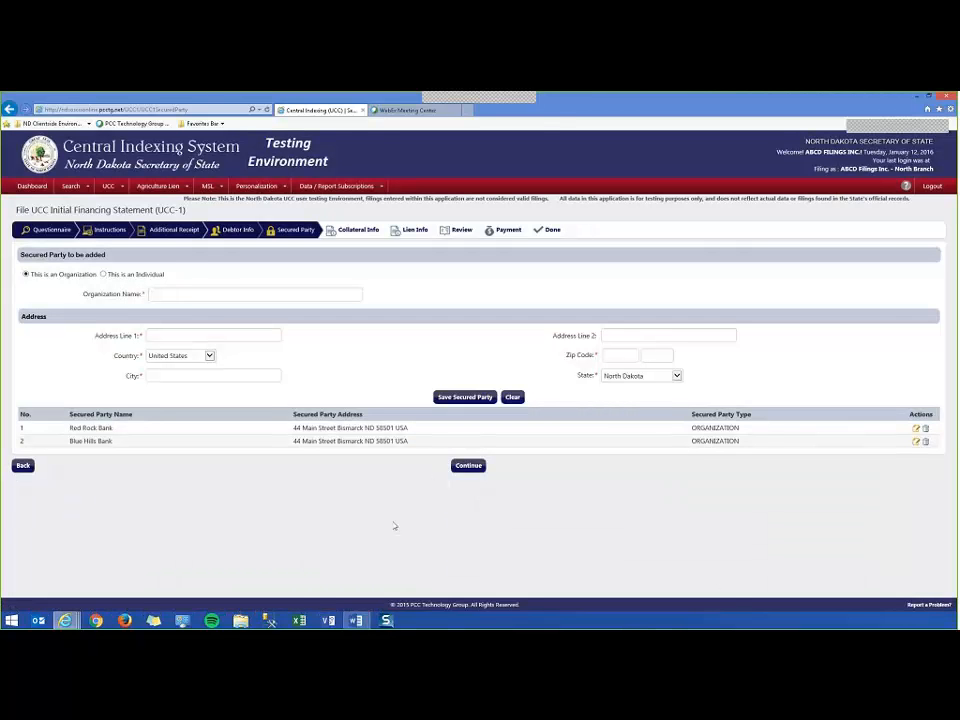
Continue to Collateral Info and type 'Collateral Text' as the collateral description.
{"action": "left_click", "coordinate": [469, 466]}
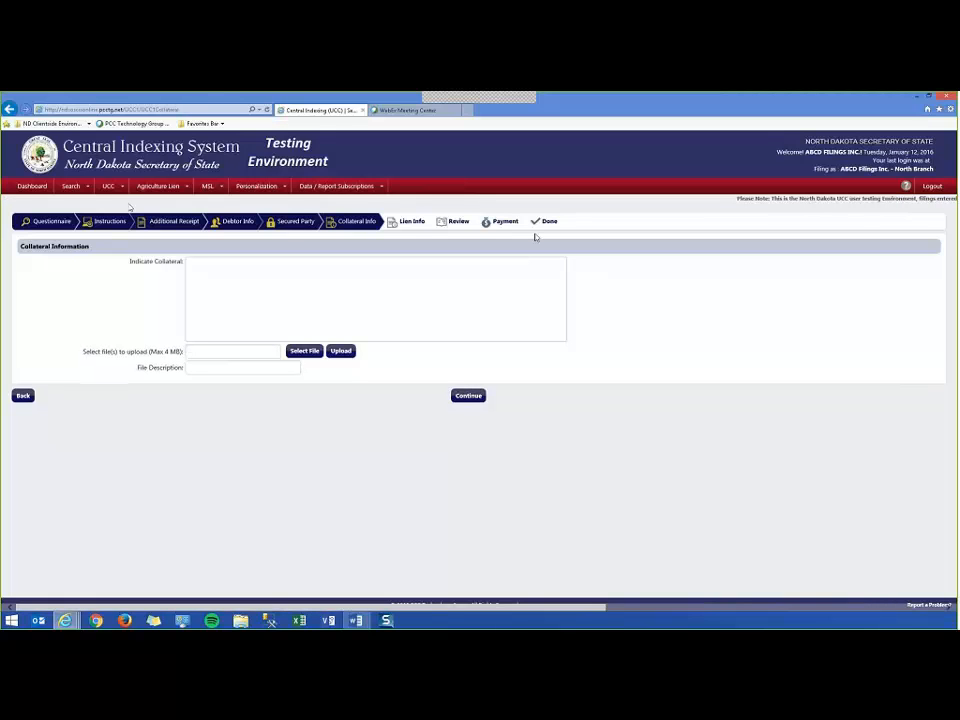
{"action": "left_click", "coordinate": [207, 272]}
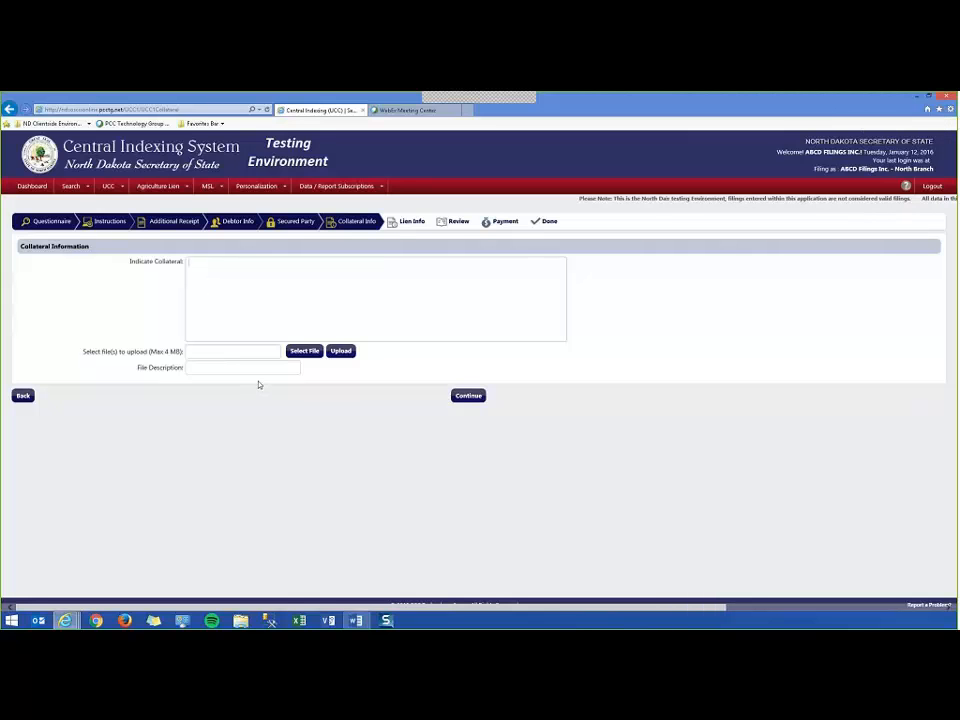
{"action": "type", "text": "Collateral"}
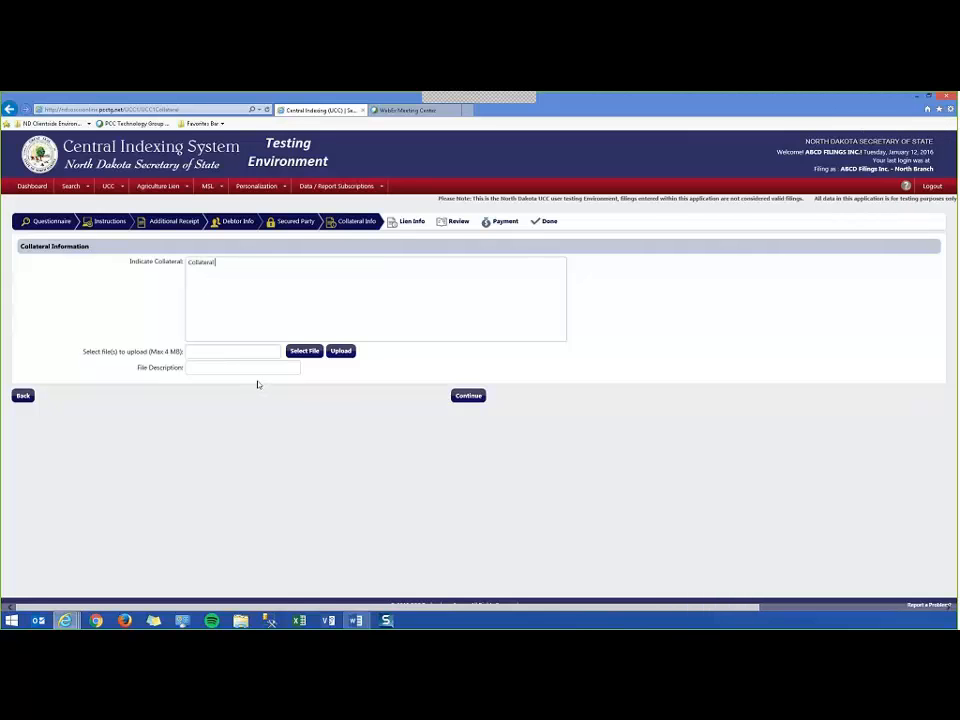
{"action": "type", "text": " Text"}
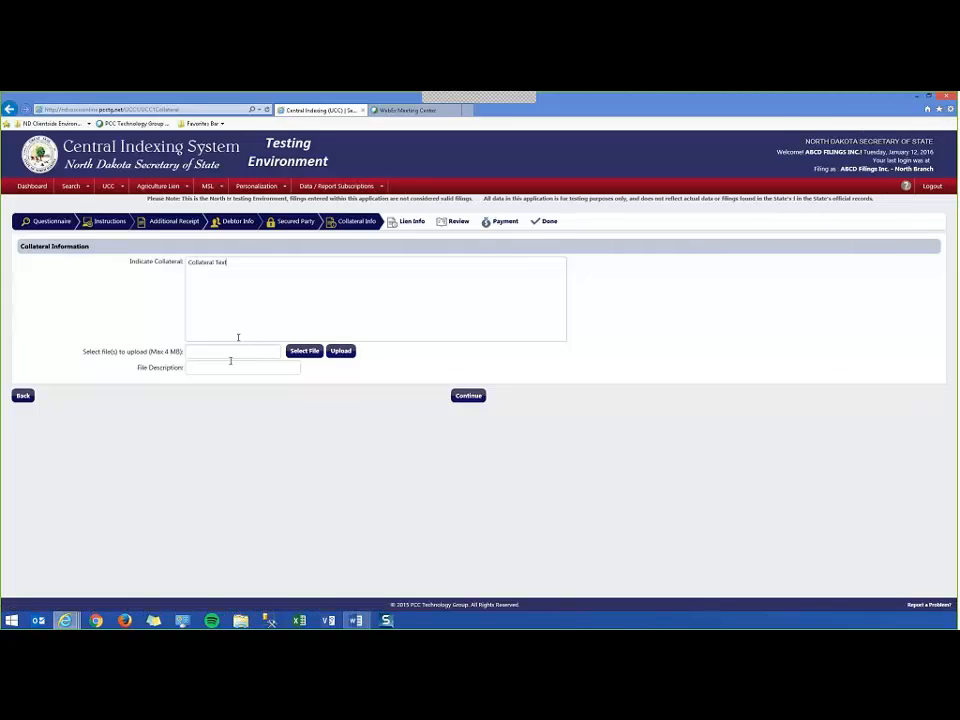
Clear the description, see the required-description warning, then enter 'Sample Collateral Text'.
{"action": "key", "text": "ctrl+a"}
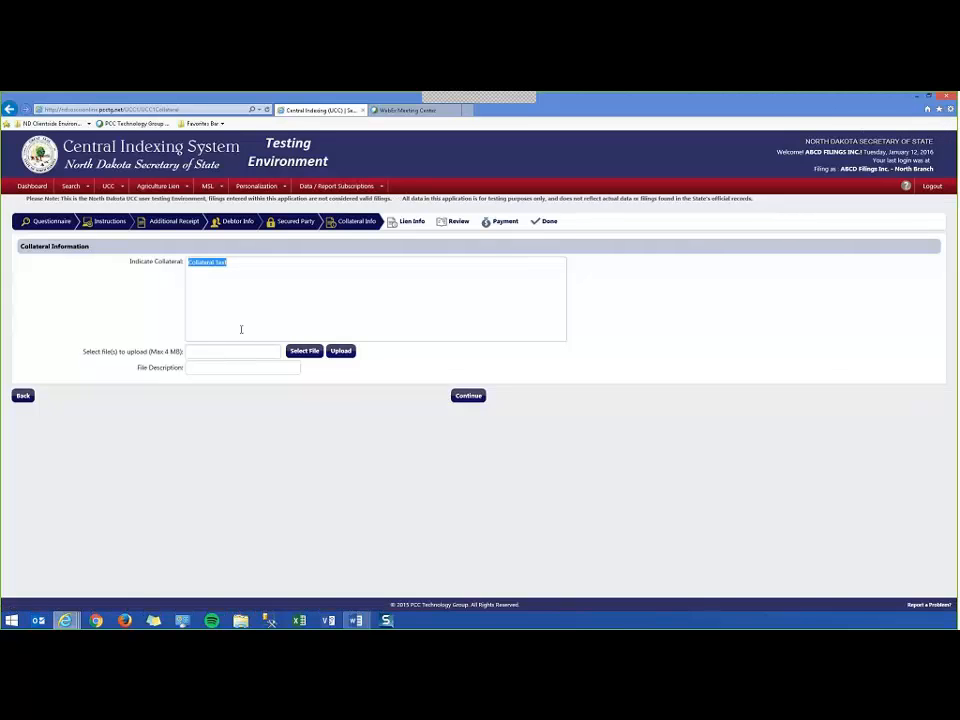
{"action": "key", "text": "BackSpace"}
{"action": "left_click", "coordinate": [462, 395]}
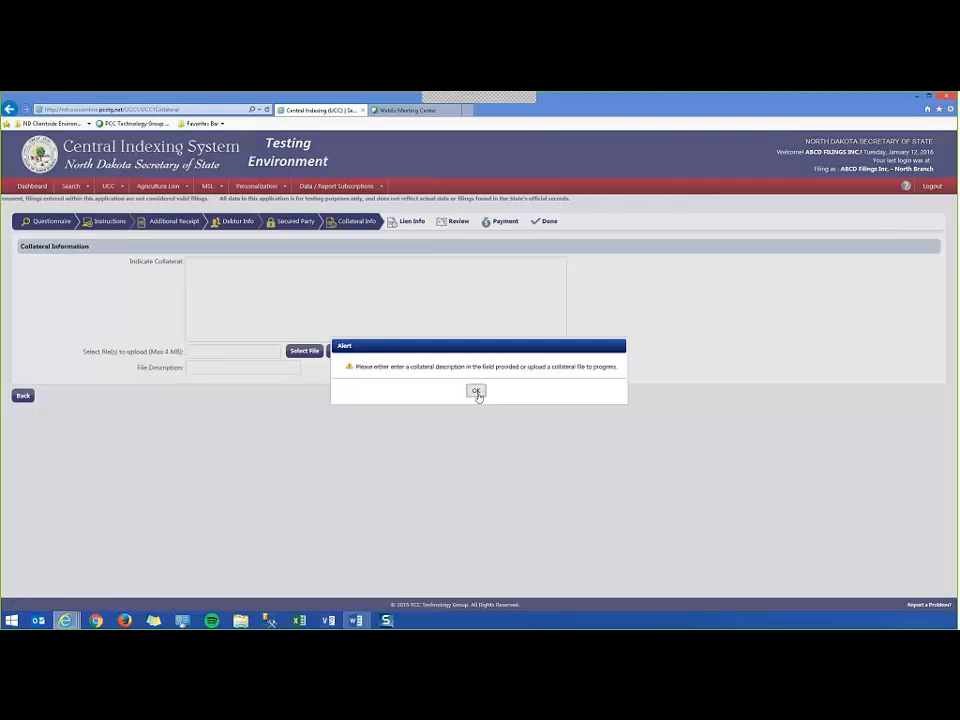
{"action": "left_click", "coordinate": [476, 390]}
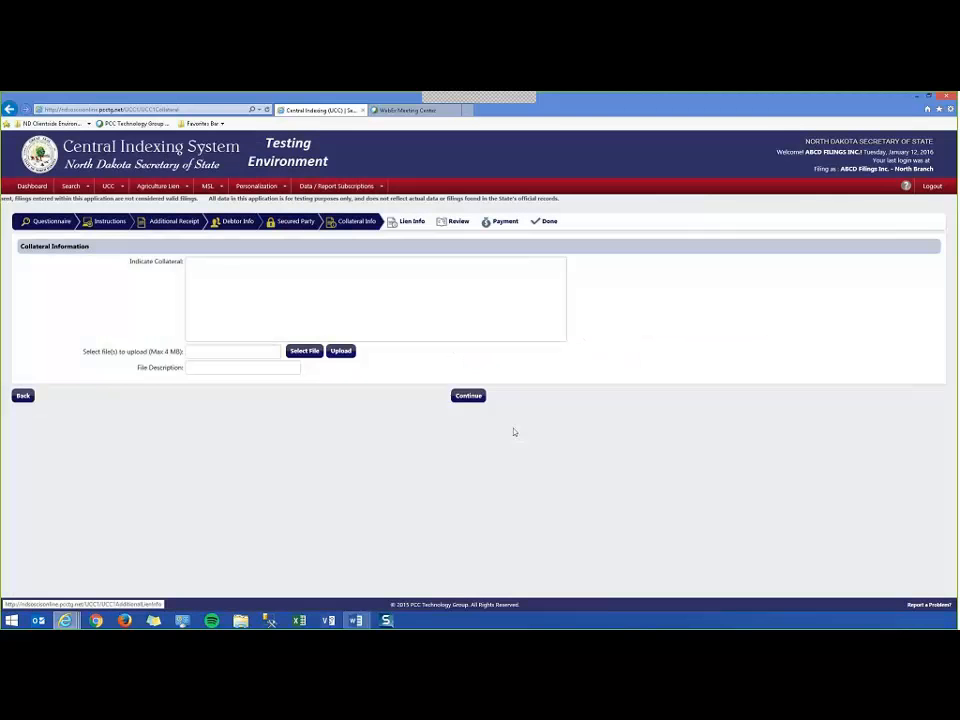
{"action": "left_click", "coordinate": [274, 270]}
{"action": "type", "text": "Samp"}
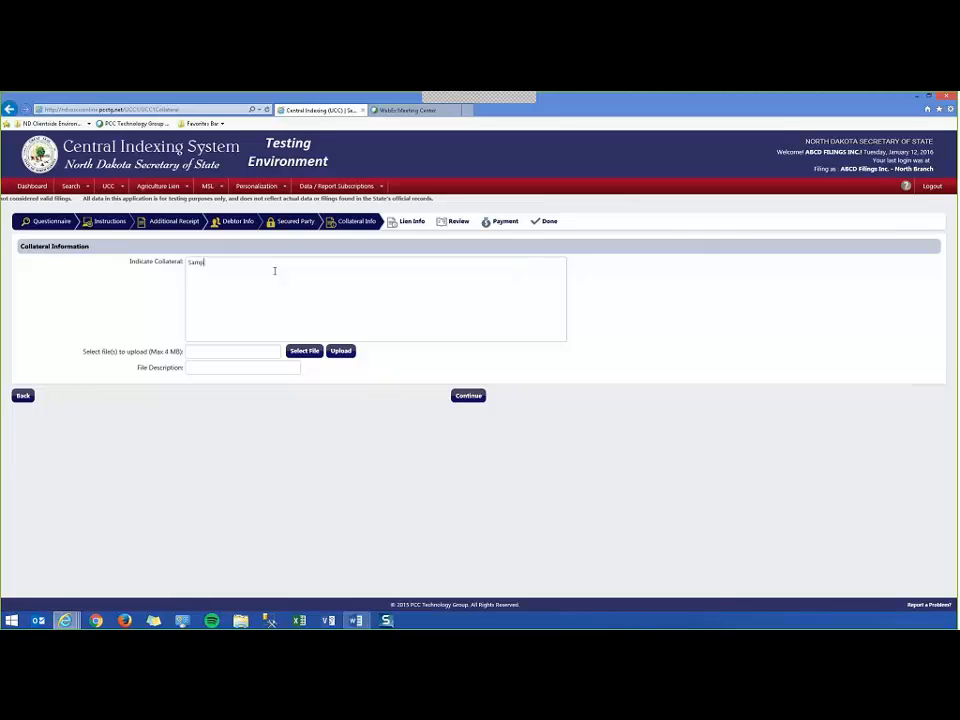
{"action": "type", "text": "le Colla"}
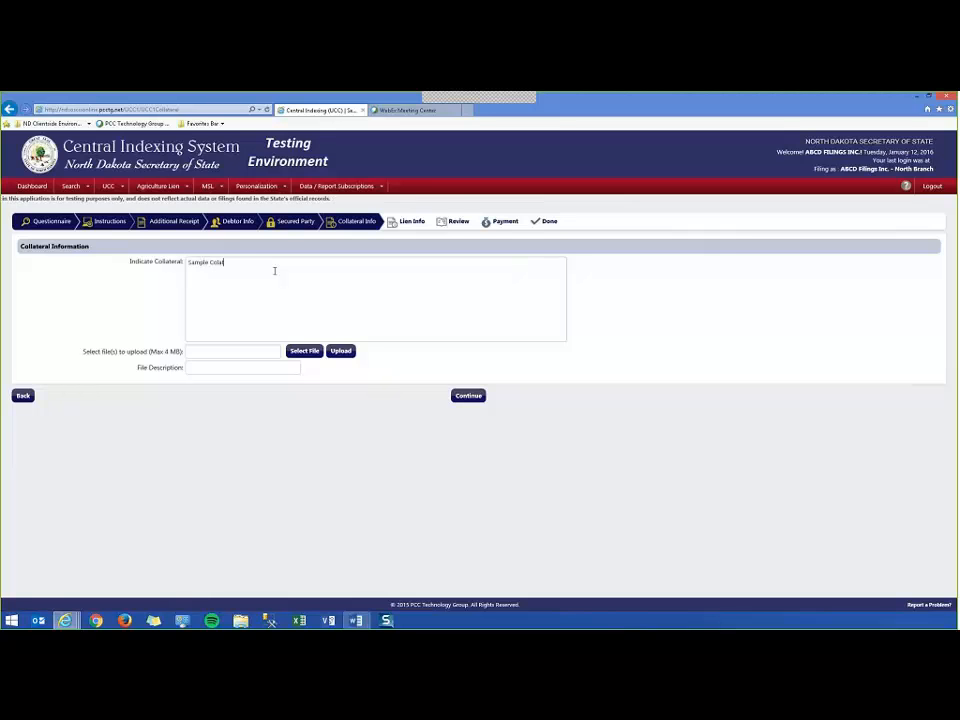
{"action": "type", "text": "teral Te"}
{"action": "type", "text": "xt"}
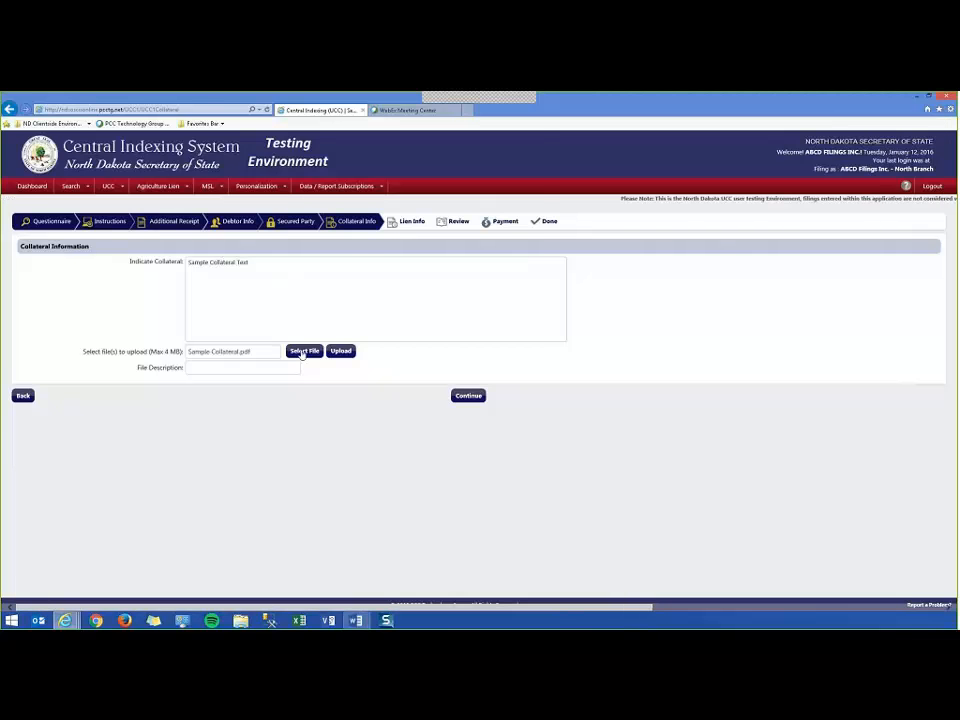
Upload Sample Collateral.pdf with the file description 'First Collateral'.
{"action": "left_click", "coordinate": [302, 352]}
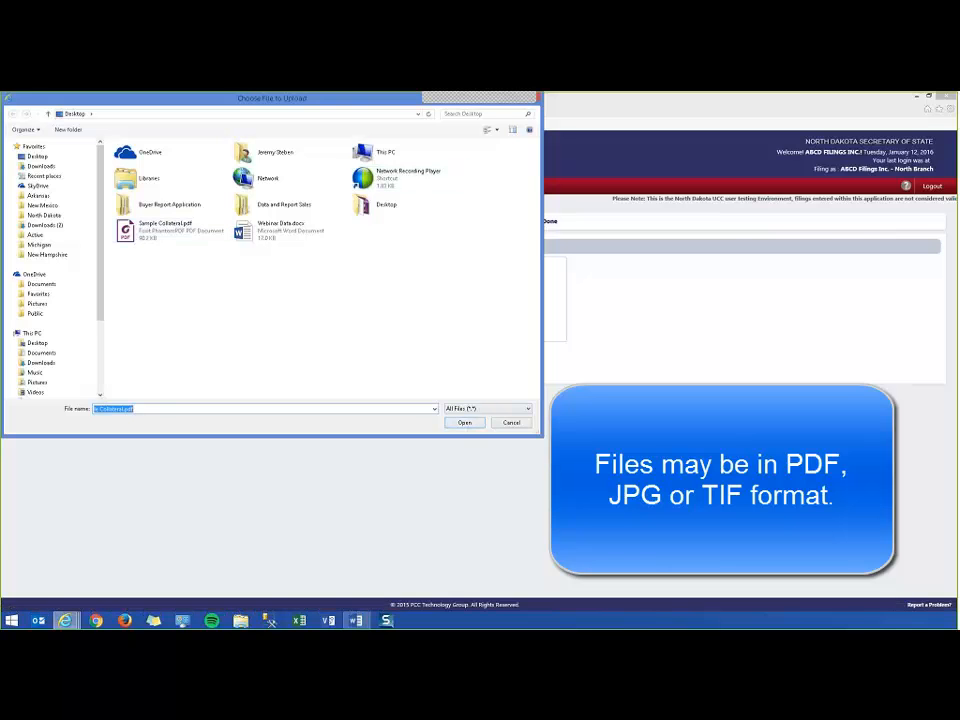
{"action": "left_click", "coordinate": [464, 422]}
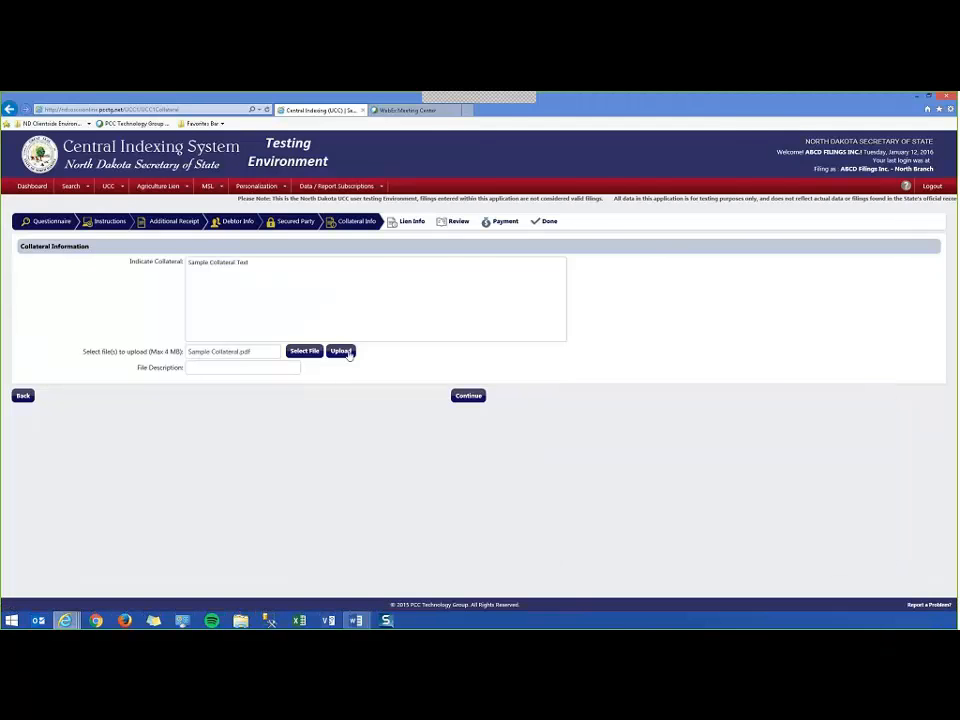
{"action": "left_click", "coordinate": [197, 368]}
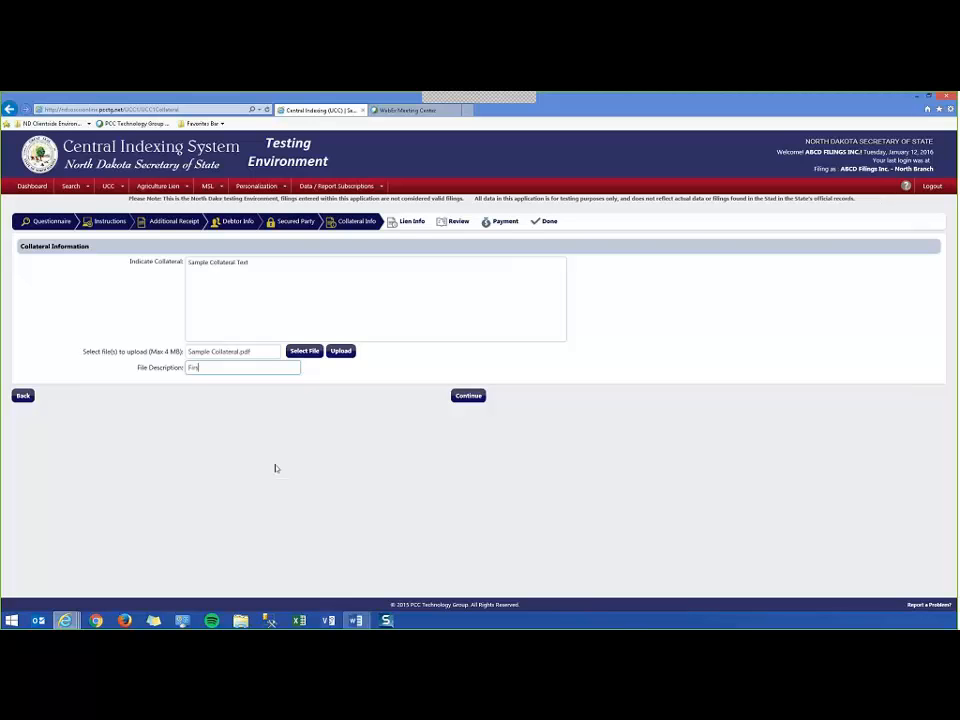
{"action": "type", "text": "First Collateral"}
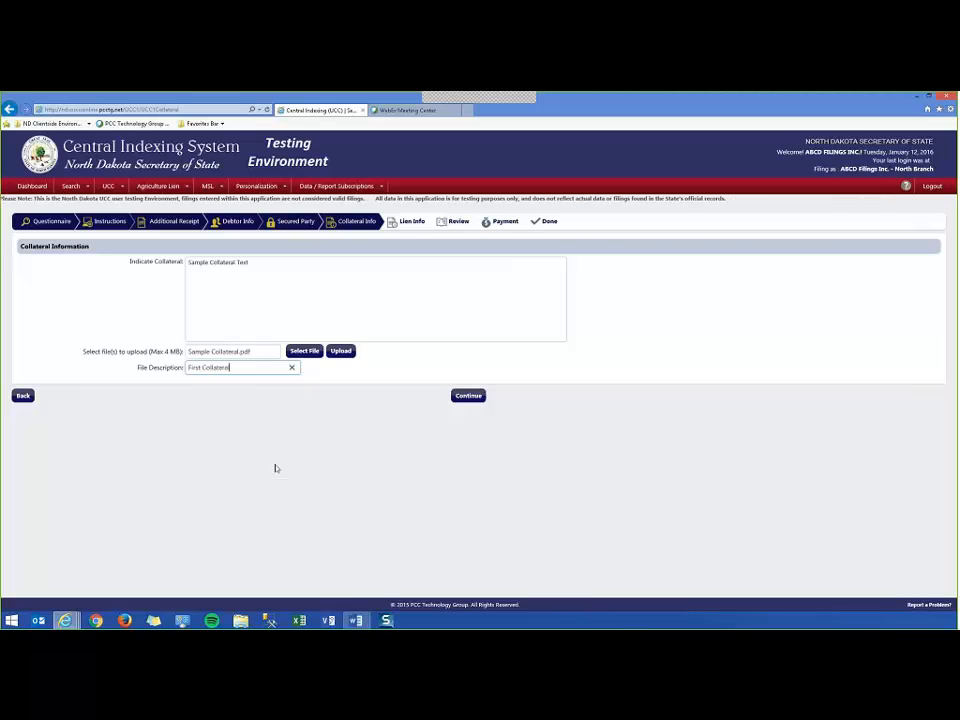
{"action": "left_click", "coordinate": [340, 351]}
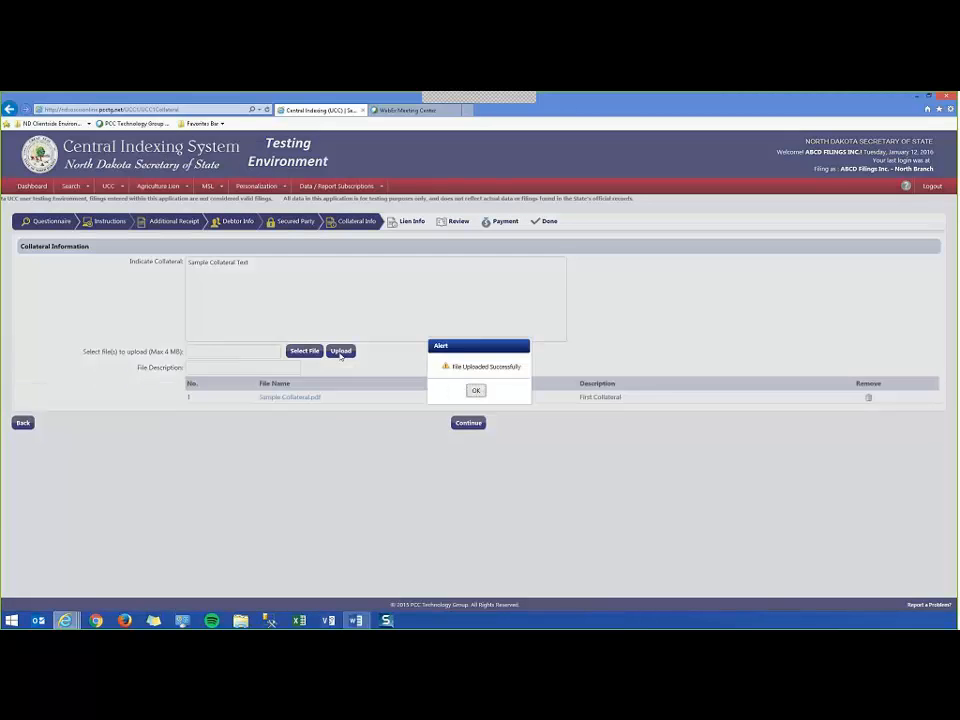
{"action": "left_click", "coordinate": [473, 390]}
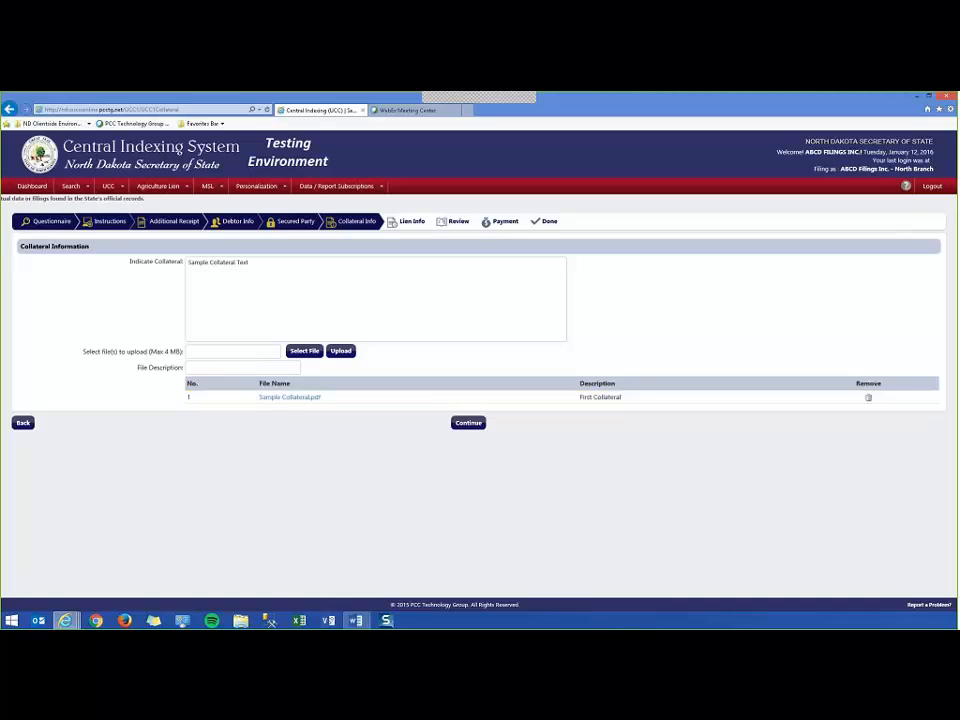
{"action": "left_click", "coordinate": [295, 400]}
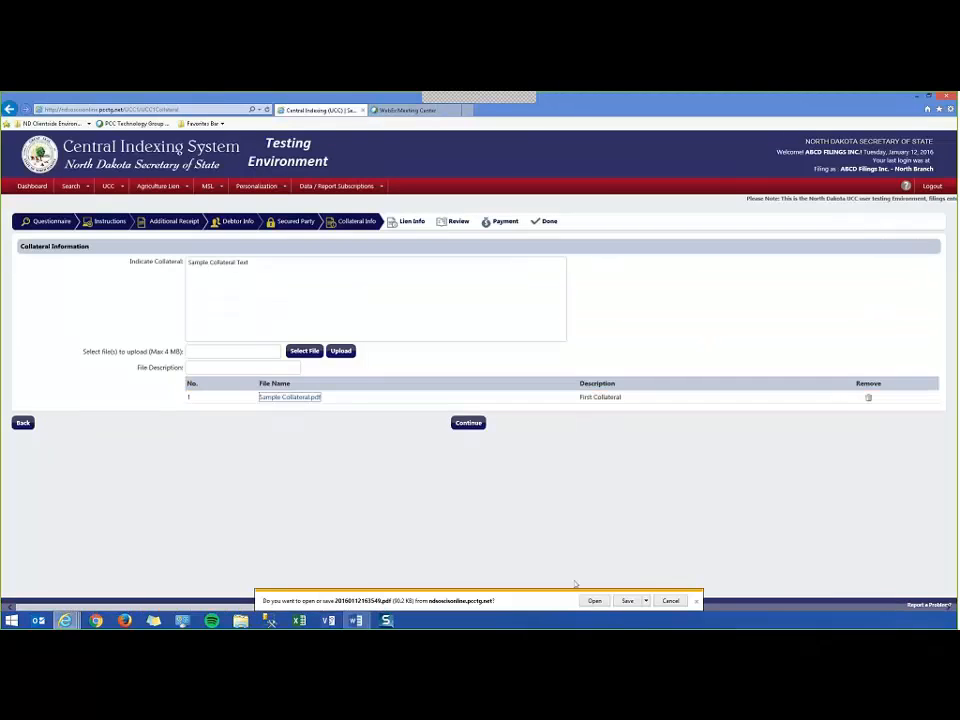
{"action": "left_click", "coordinate": [594, 600]}
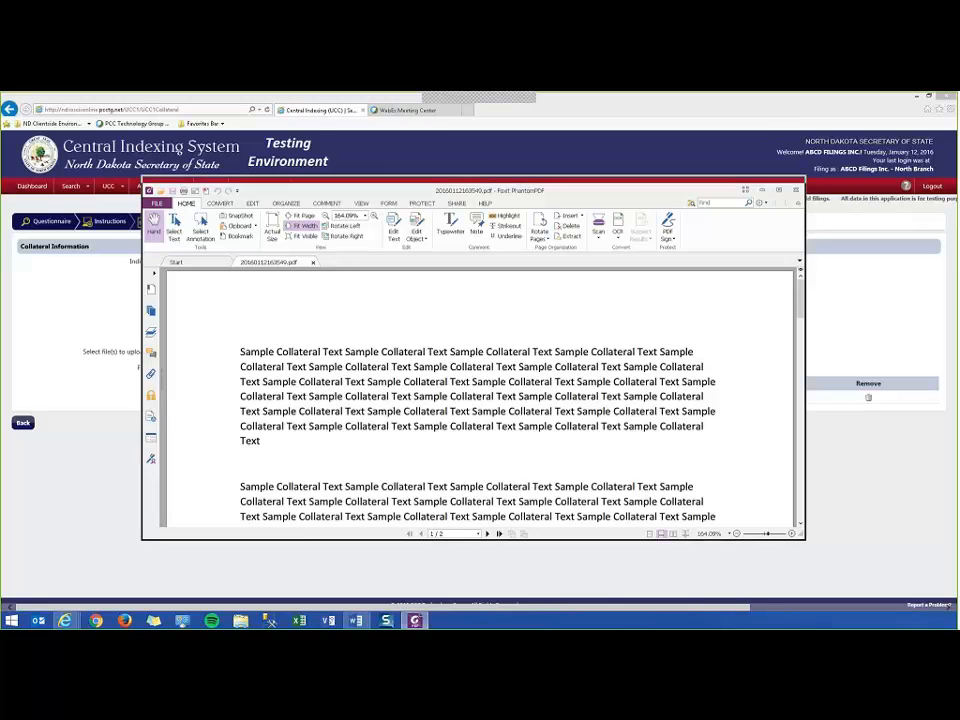
{"action": "left_click_drag", "start_coordinate": [468, 185], "coordinate": [468, 131]}
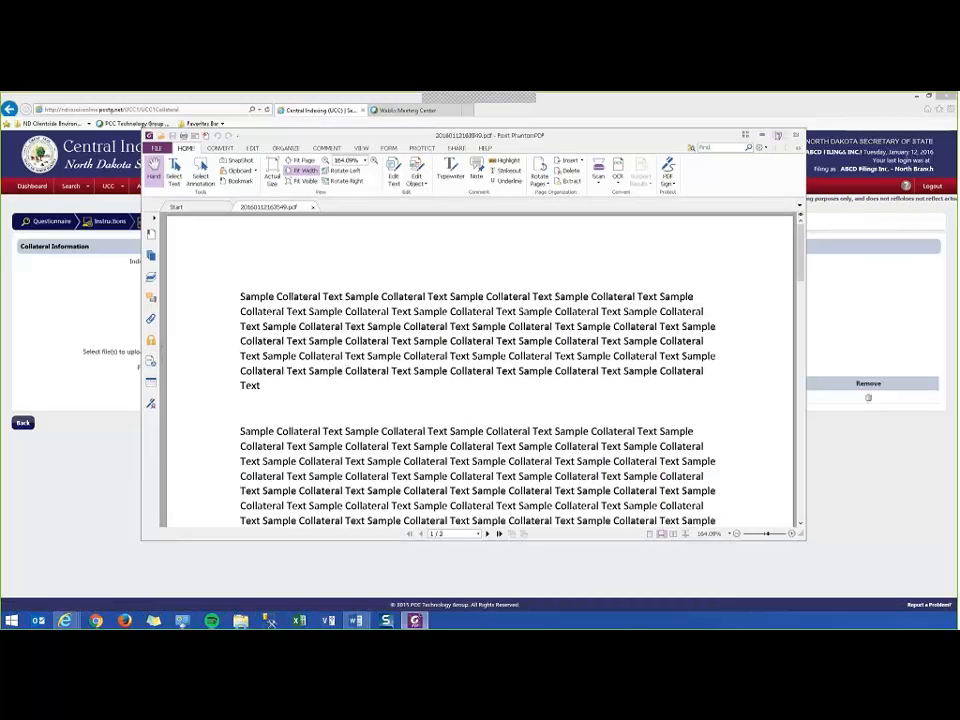
{"action": "left_click", "coordinate": [796, 135]}
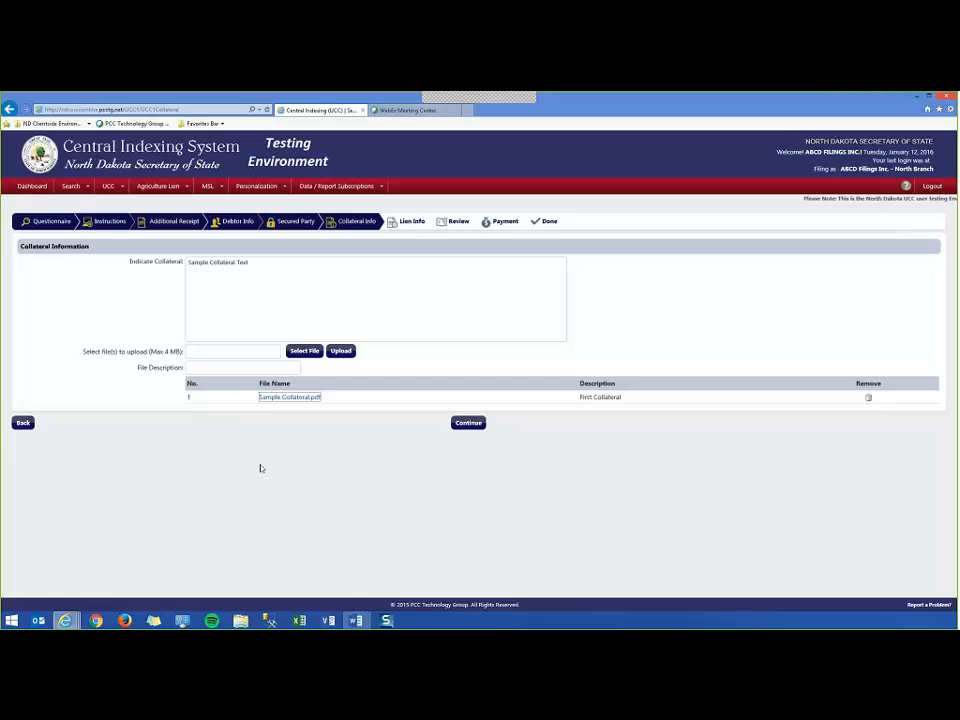
Continue past the Collateral and Lien Info pages, leaving lien options N/A, to Review UCC Filing.
{"action": "left_click", "coordinate": [467, 423]}
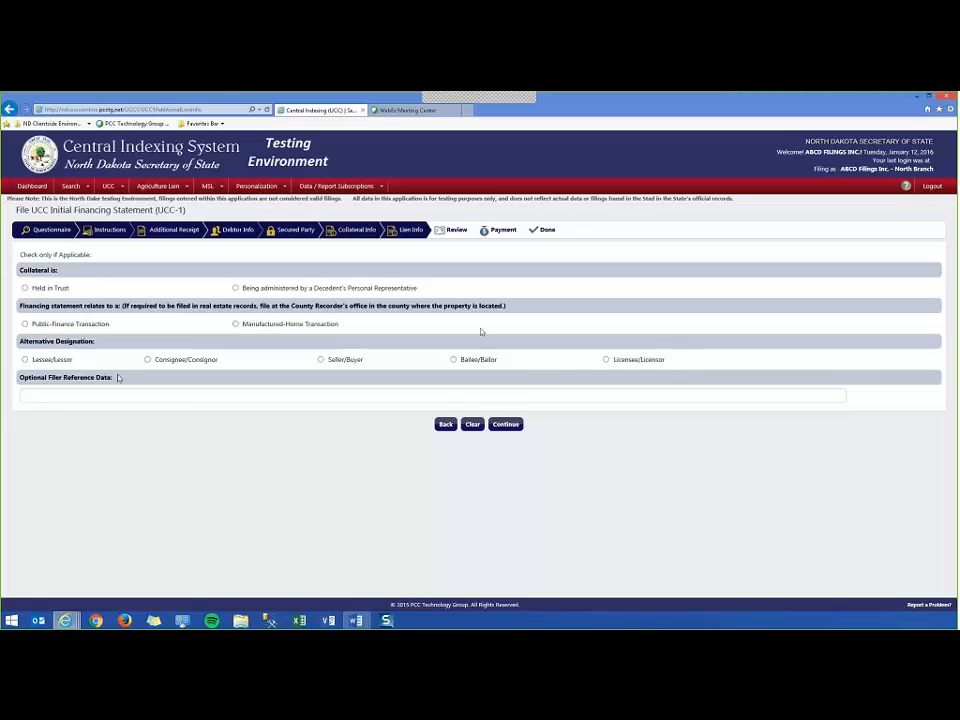
{"action": "left_click", "coordinate": [510, 425]}
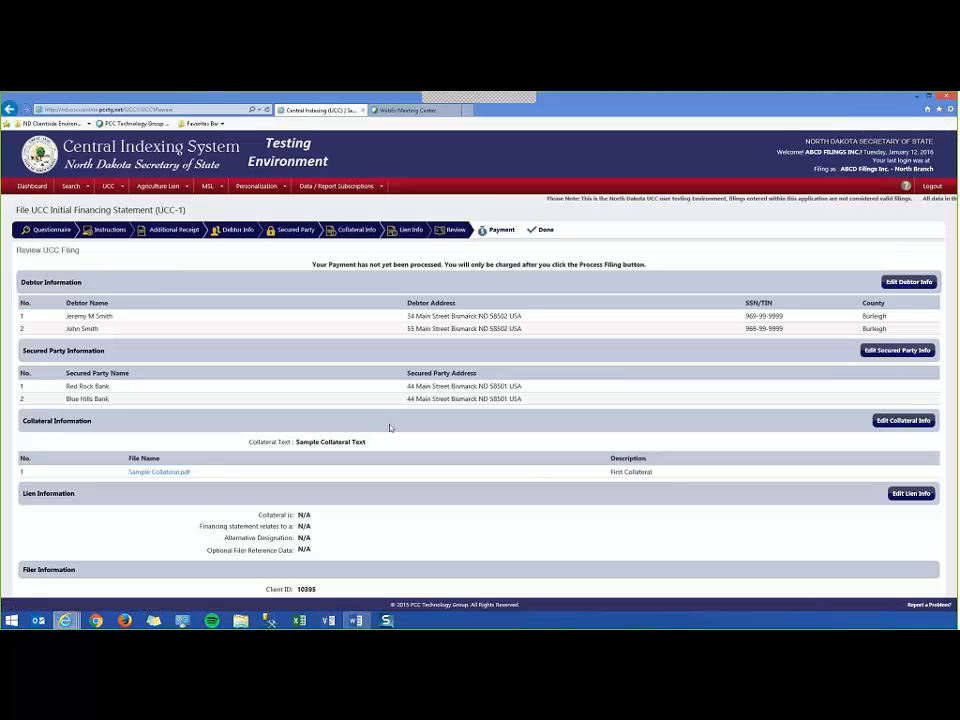
{"action": "scroll", "coordinate": [400, 476], "scroll_direction": "down", "scroll_amount": 2}
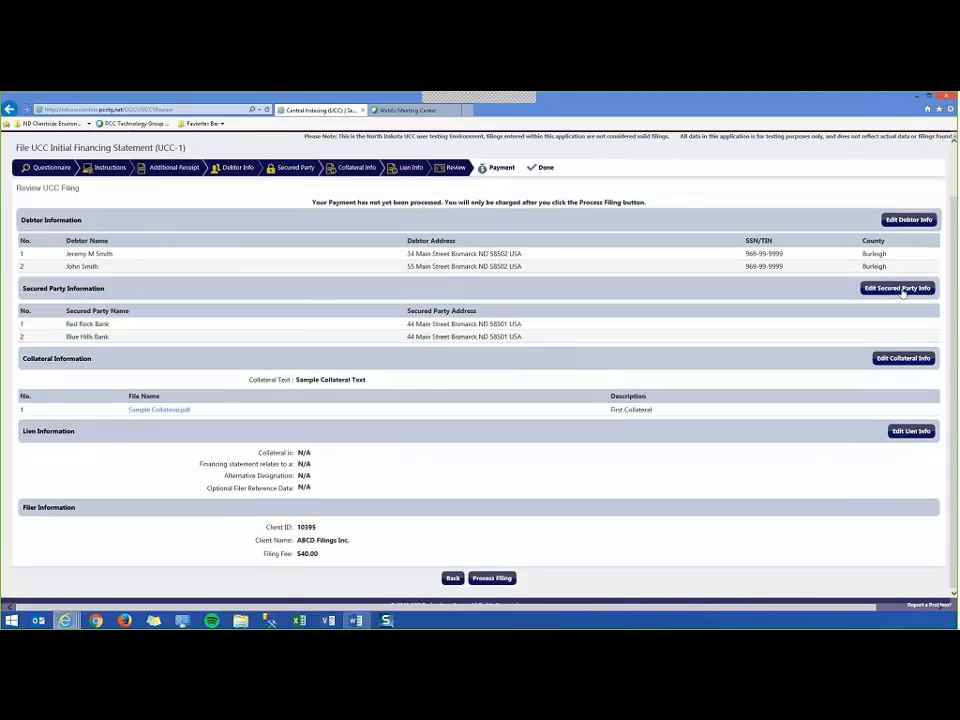
{"action": "left_click", "coordinate": [901, 362]}
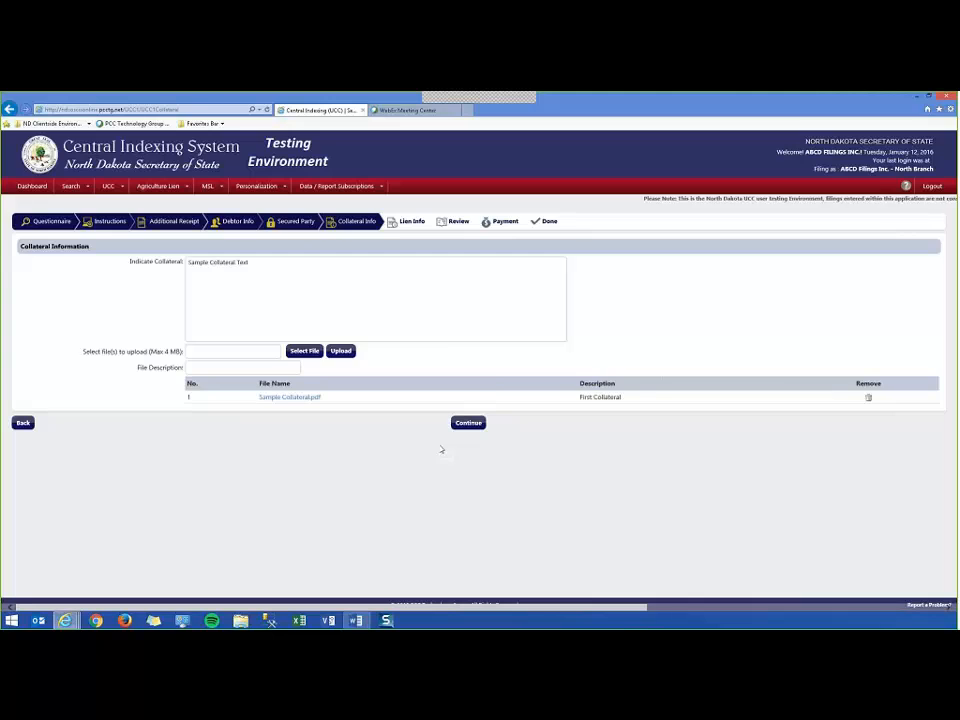
{"action": "left_click", "coordinate": [468, 422]}
{"action": "left_click", "coordinate": [508, 425]}
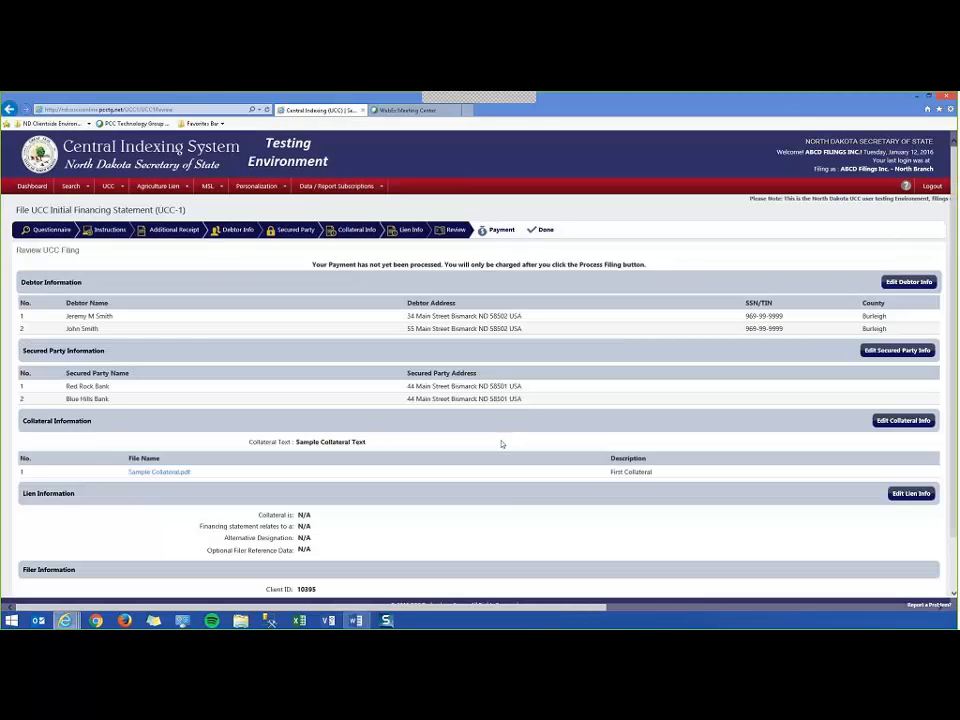
{"action": "scroll", "coordinate": [500, 443], "scroll_direction": "down", "scroll_amount": 2}
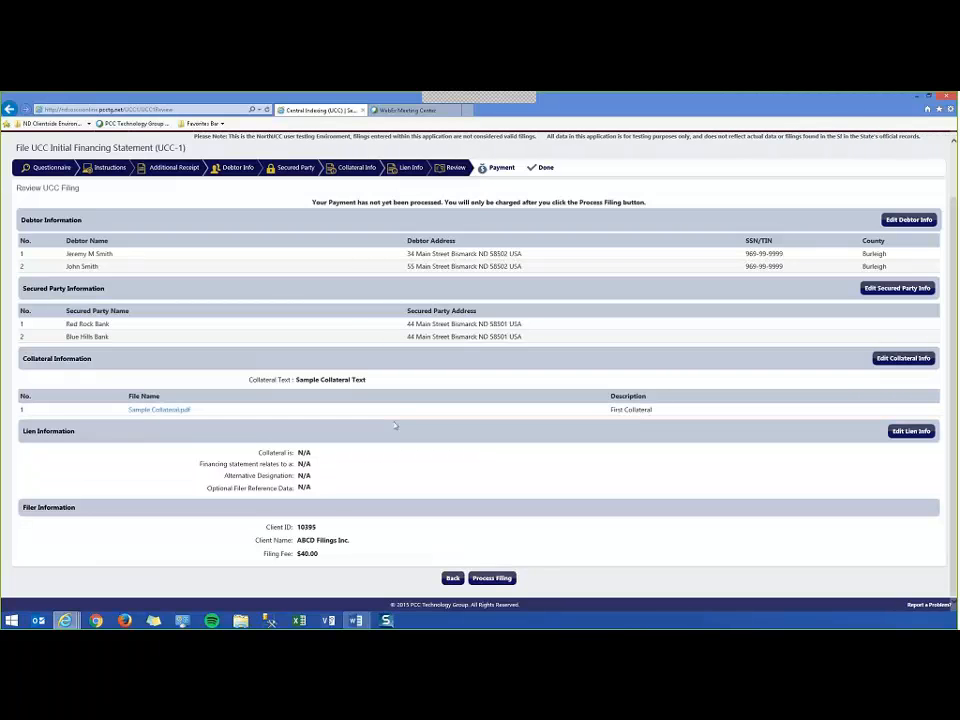
{"action": "left_click_drag", "start_coordinate": [293, 453], "coordinate": [315, 489]}
{"action": "left_click_drag", "start_coordinate": [259, 452], "coordinate": [313, 489]}
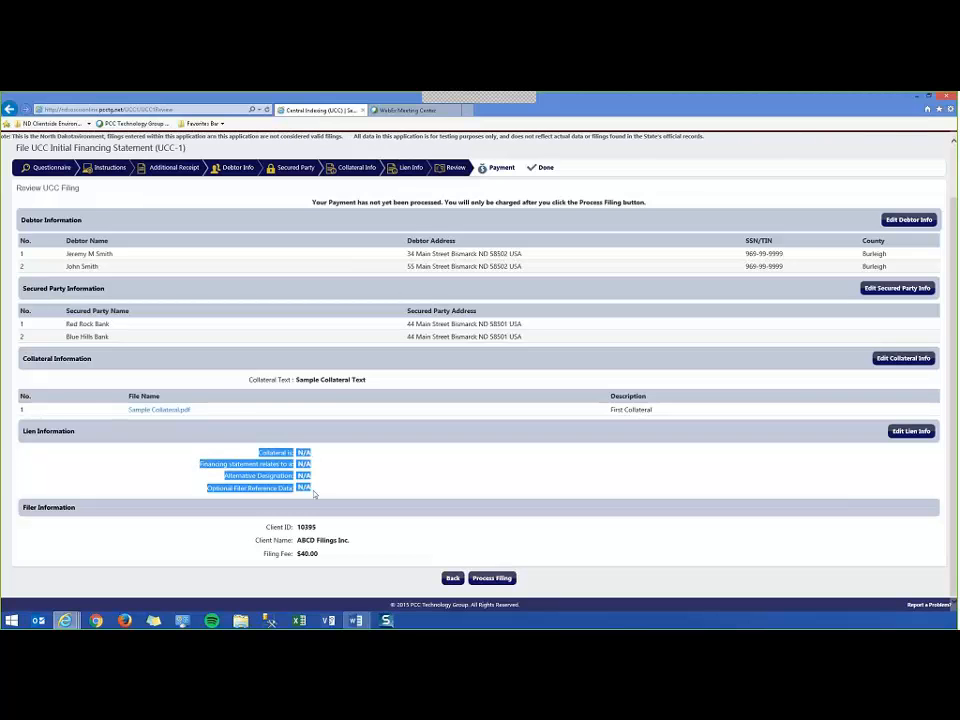
{"action": "left_click", "coordinate": [316, 490]}
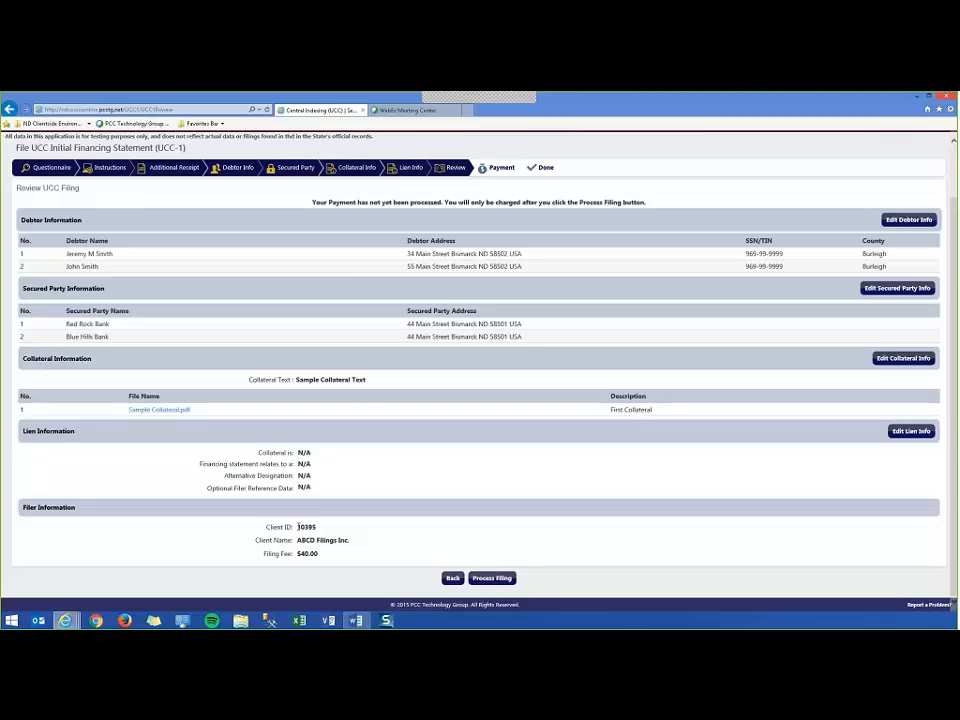
{"action": "left_click_drag", "start_coordinate": [297, 526], "coordinate": [320, 530]}
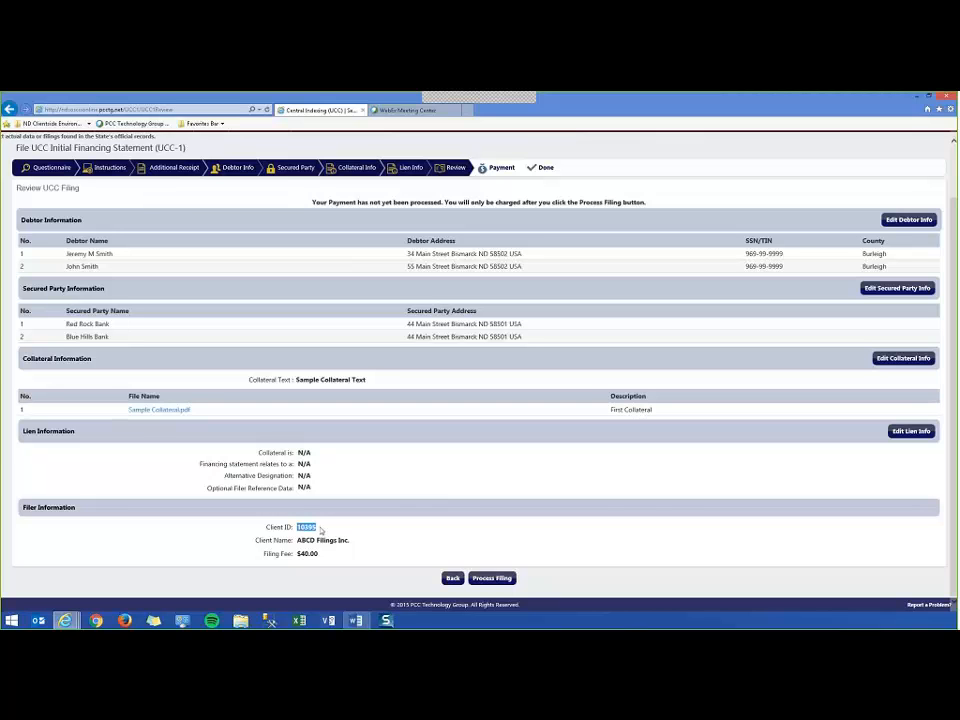
{"action": "left_click", "coordinate": [298, 541]}
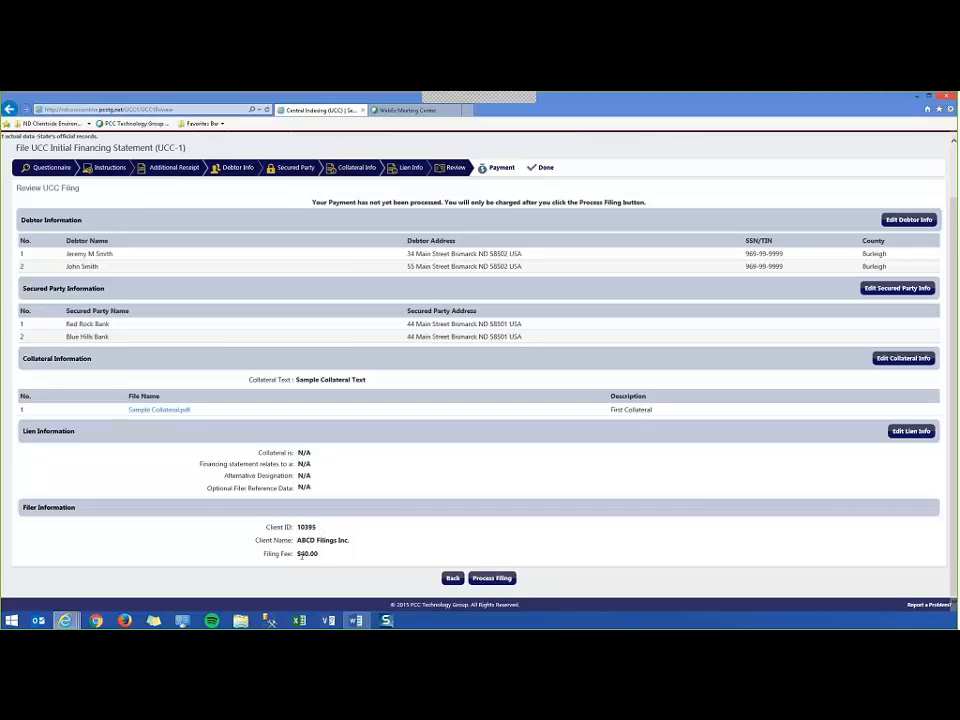
{"action": "double_click", "coordinate": [302, 554]}
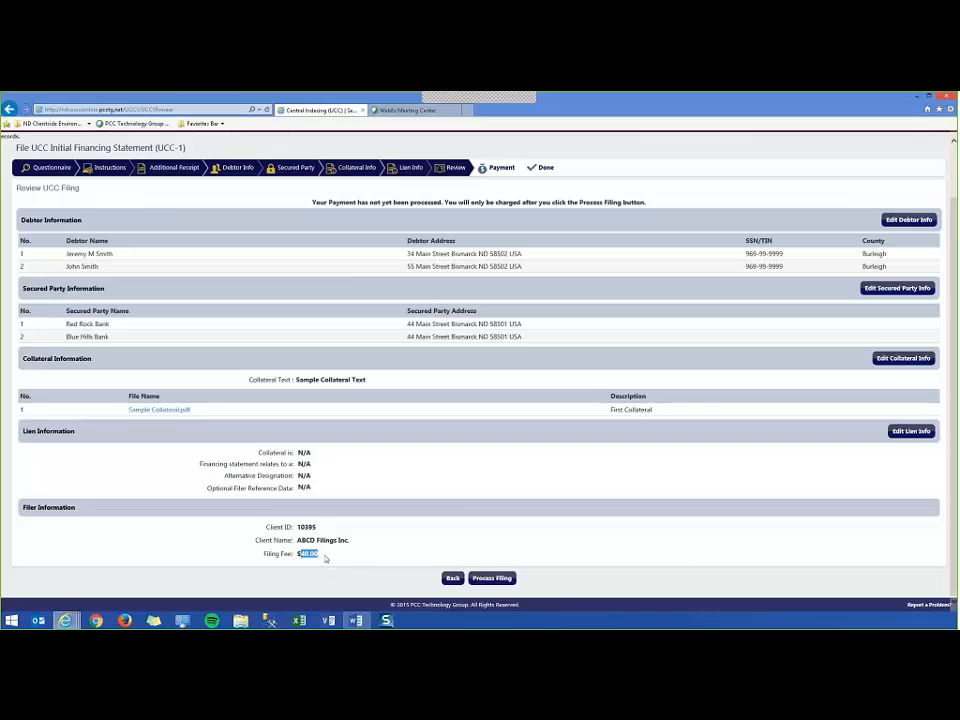
{"action": "left_click", "coordinate": [478, 484]}
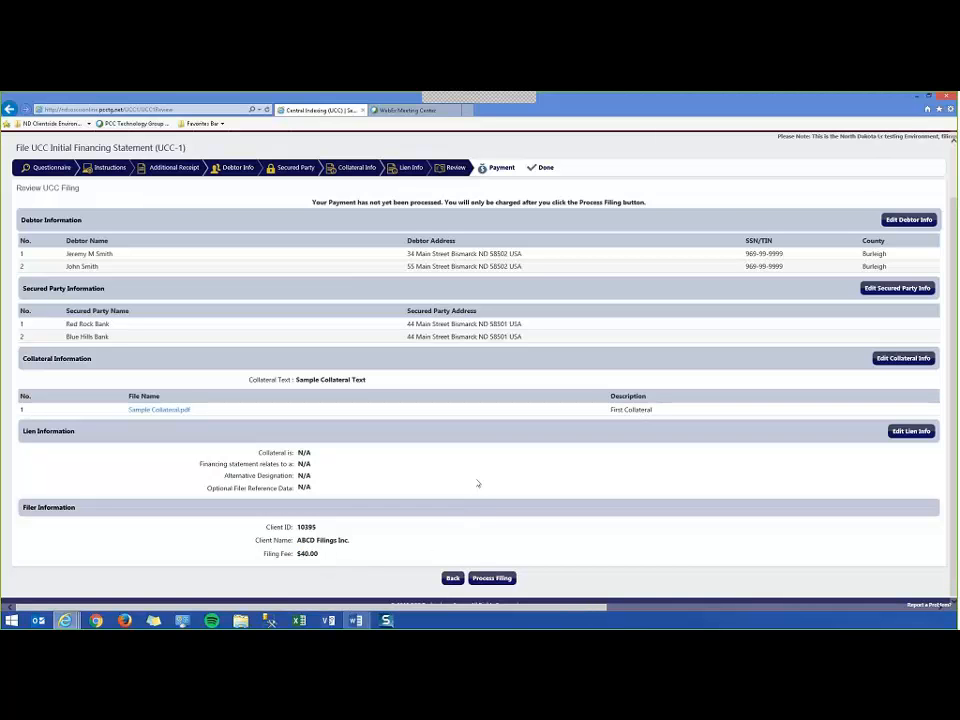
Submit the reviewed filing for processing and select Credit Card as the payment method.
{"action": "left_click", "coordinate": [492, 579]}
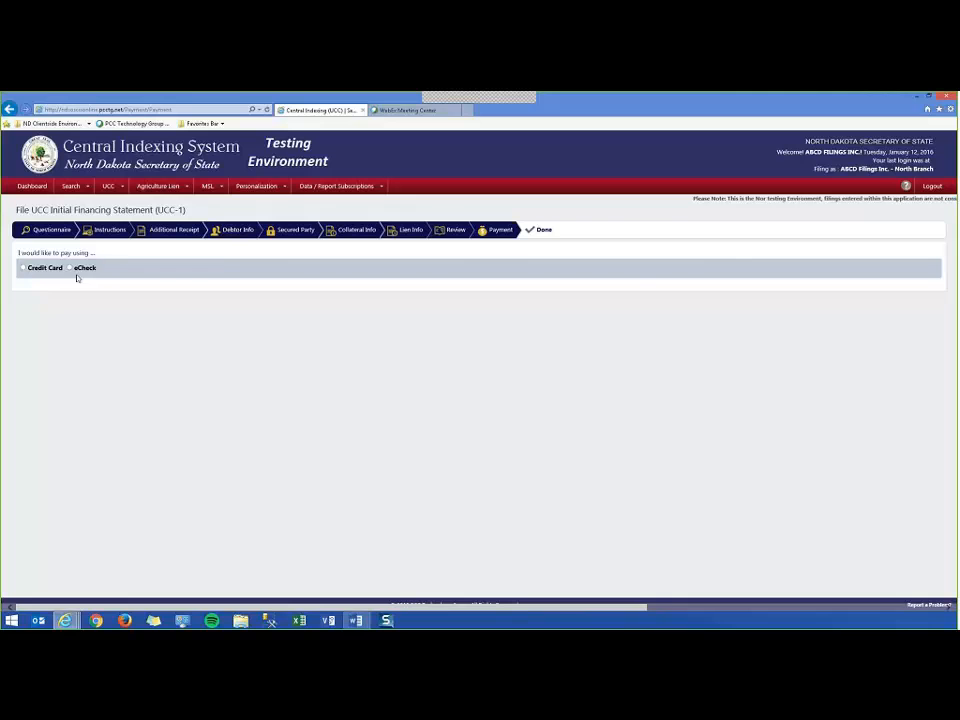
{"action": "left_click", "coordinate": [23, 269]}
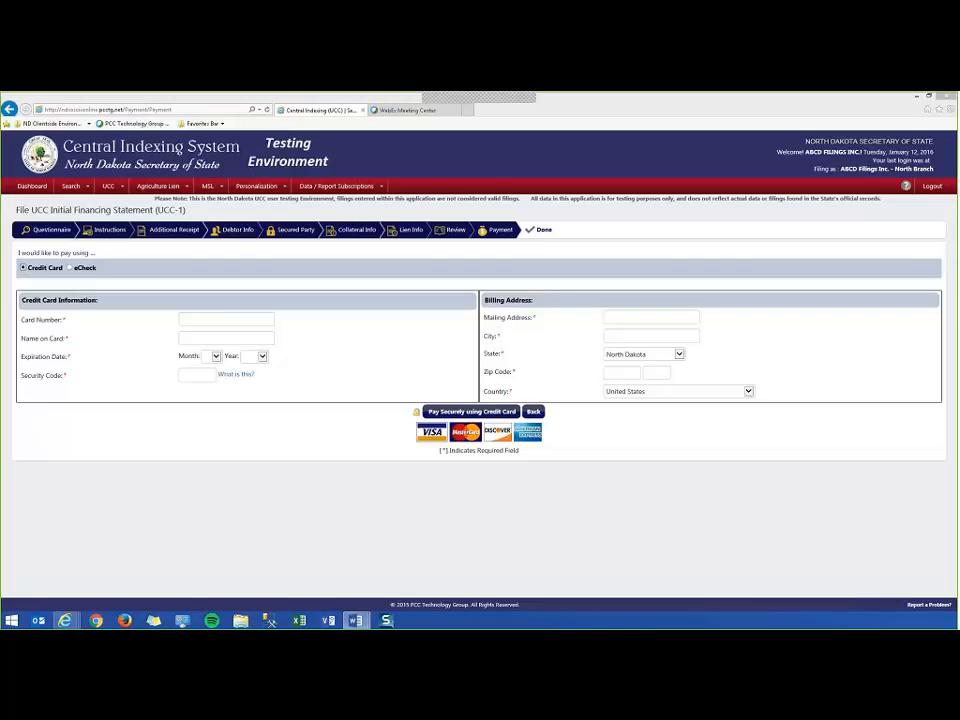
Paste the card number and enter the cardholder's name on the payment form.
{"action": "left_click", "coordinate": [214, 316]}
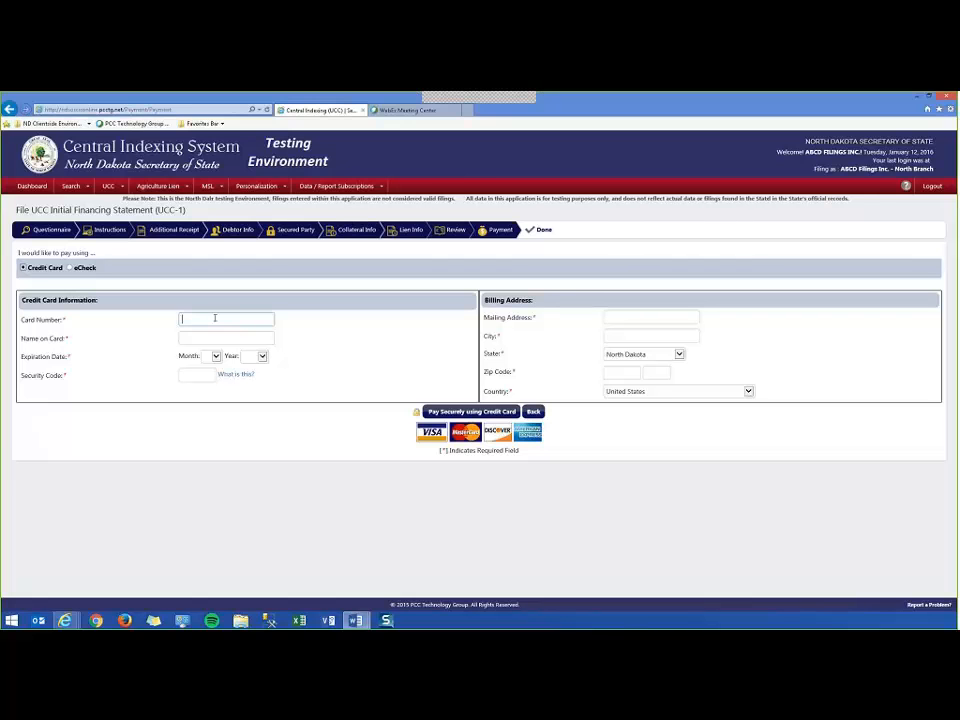
{"action": "key", "text": "ctrl+v"}
{"action": "left_click", "coordinate": [205, 338]}
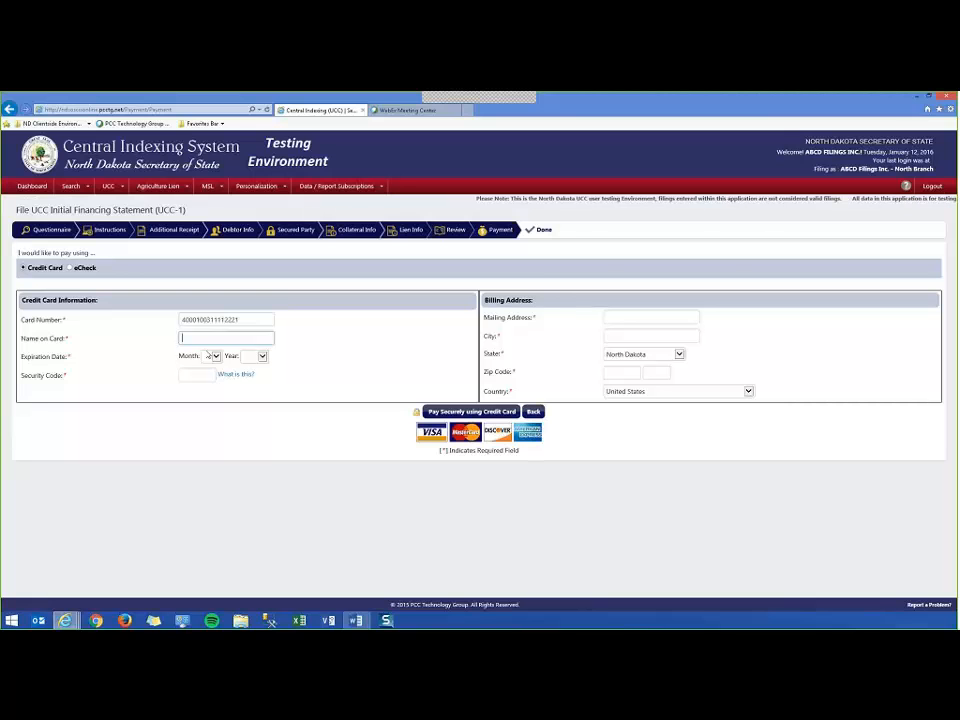
{"action": "type", "text": "John"}
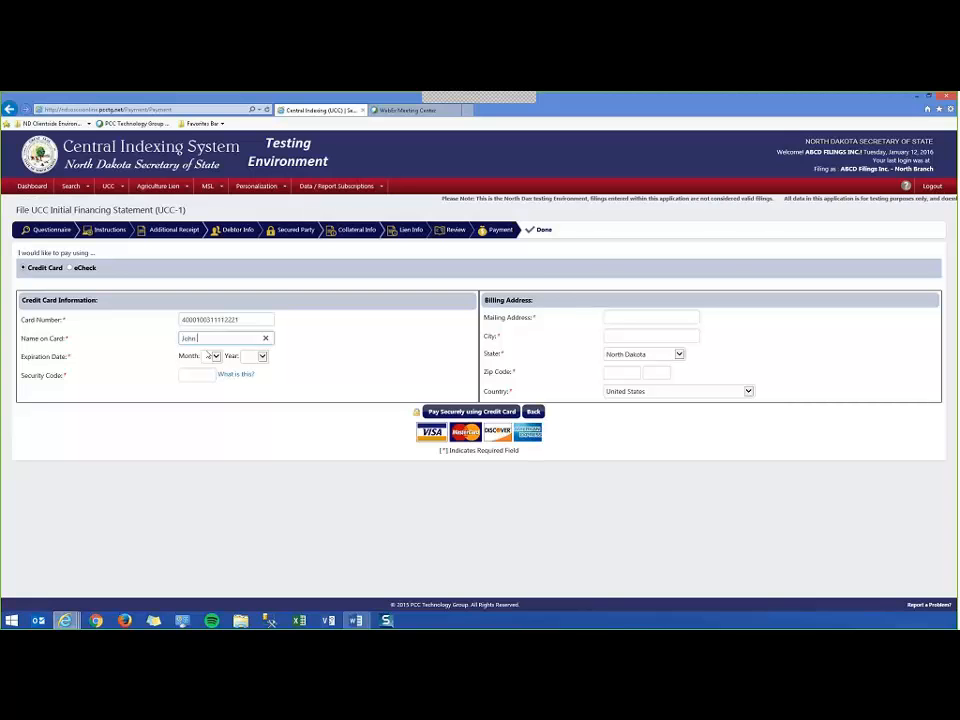
{"action": "type", "text": " Smith"}
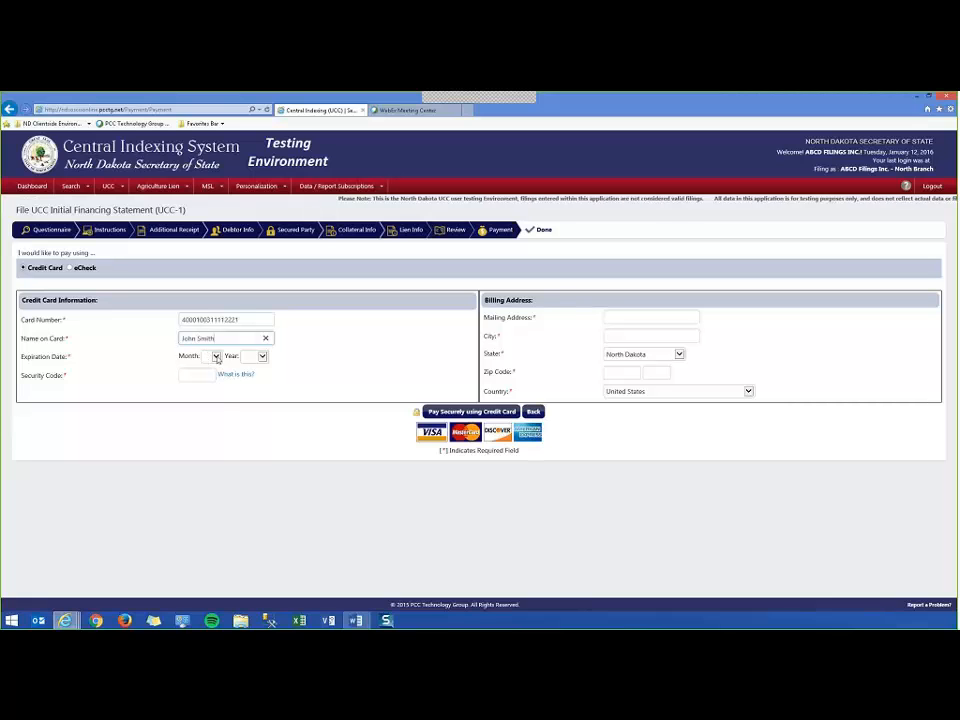
Set the card expiry to month 09 and year 2019, and enter the security code.
{"action": "left_click", "coordinate": [210, 356]}
{"action": "left_click", "coordinate": [208, 436]}
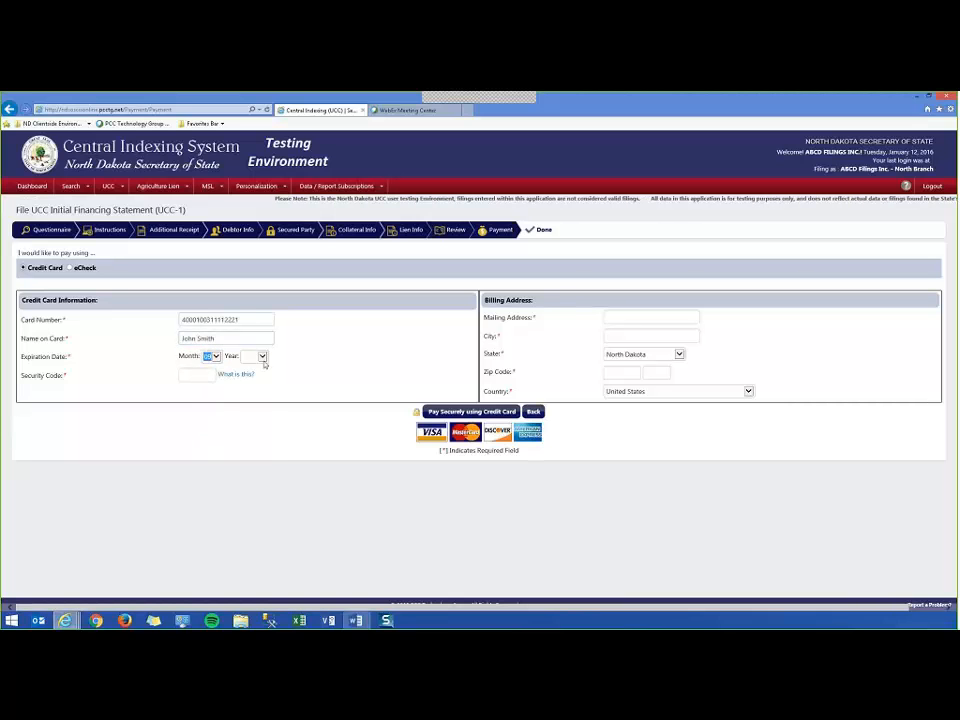
{"action": "left_click", "coordinate": [254, 356]}
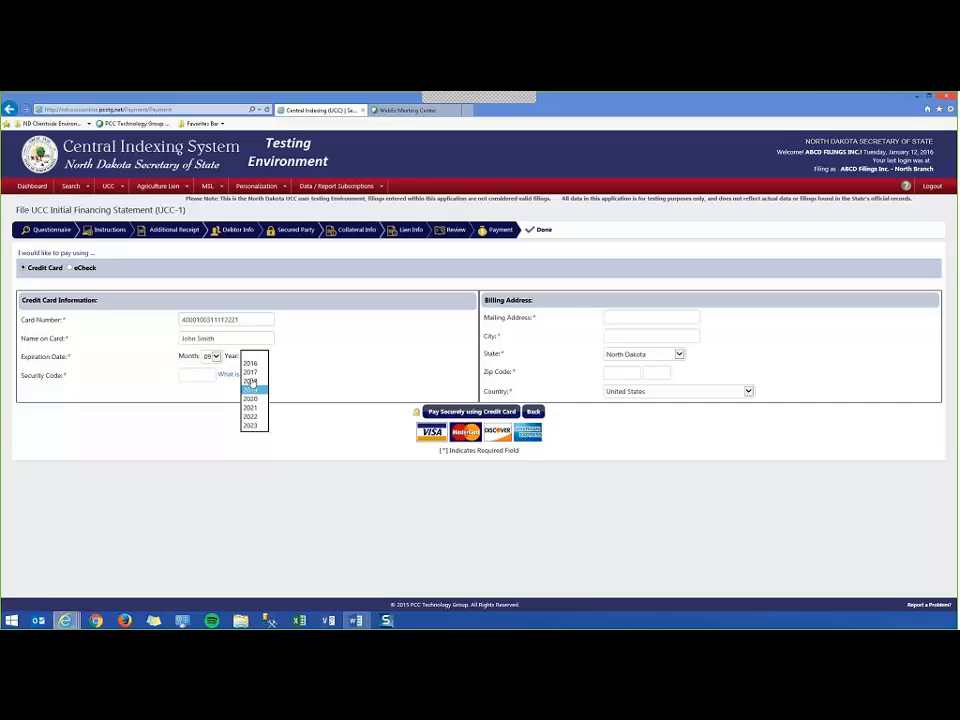
{"action": "left_click", "coordinate": [251, 392]}
{"action": "left_click", "coordinate": [196, 377]}
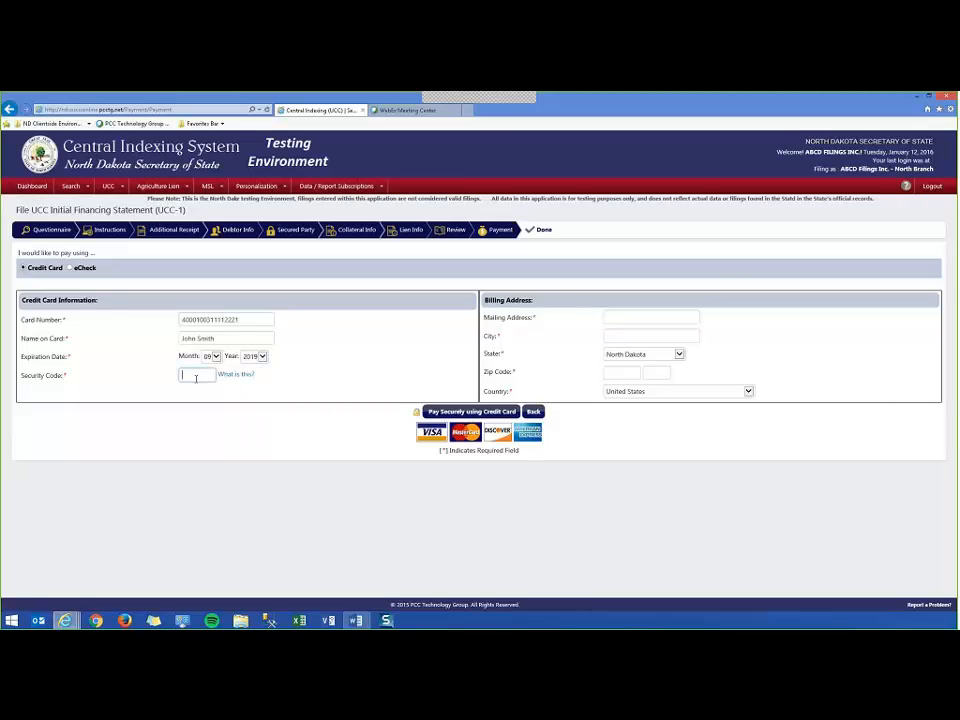
{"action": "type", "text": "999"}
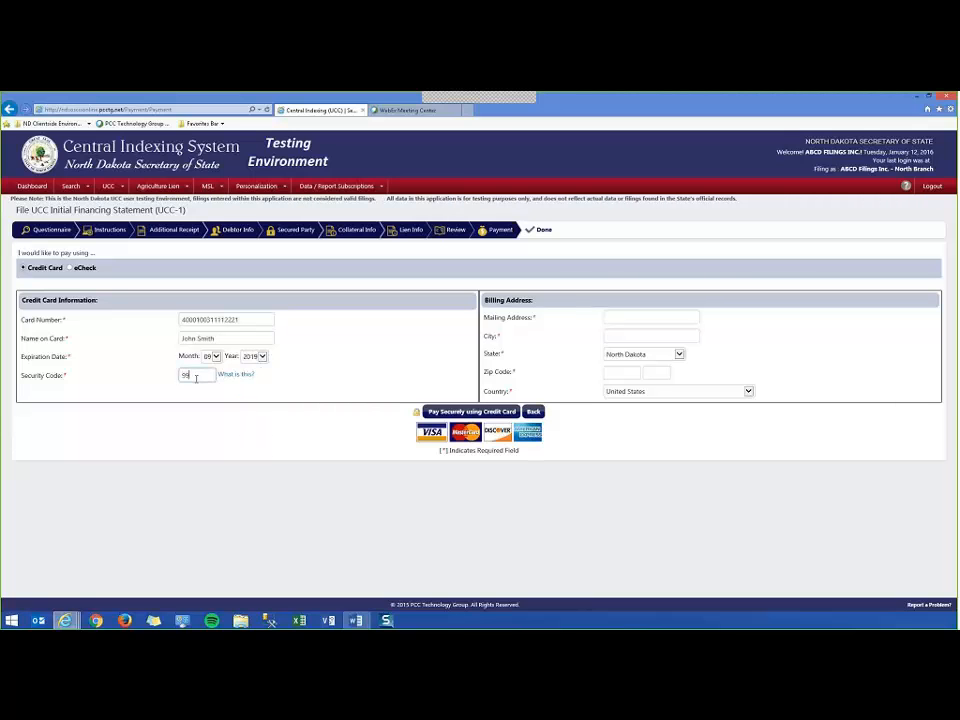
{"action": "left_click", "coordinate": [621, 317]}
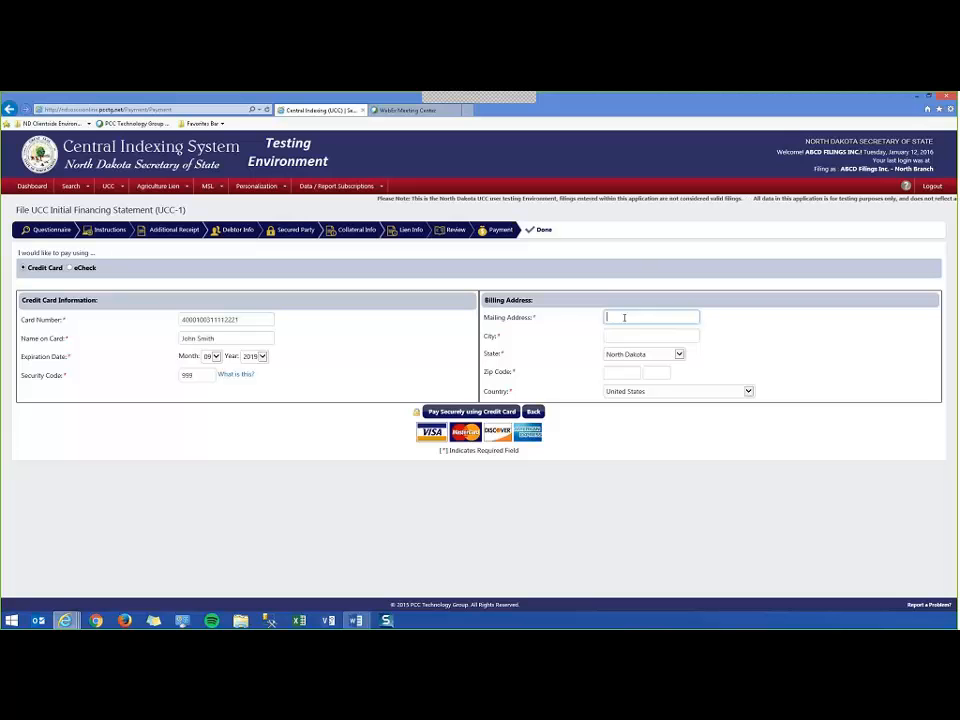
Fill in the billing street address, city and zip code for the card.
{"action": "type", "text": "55 Ma"}
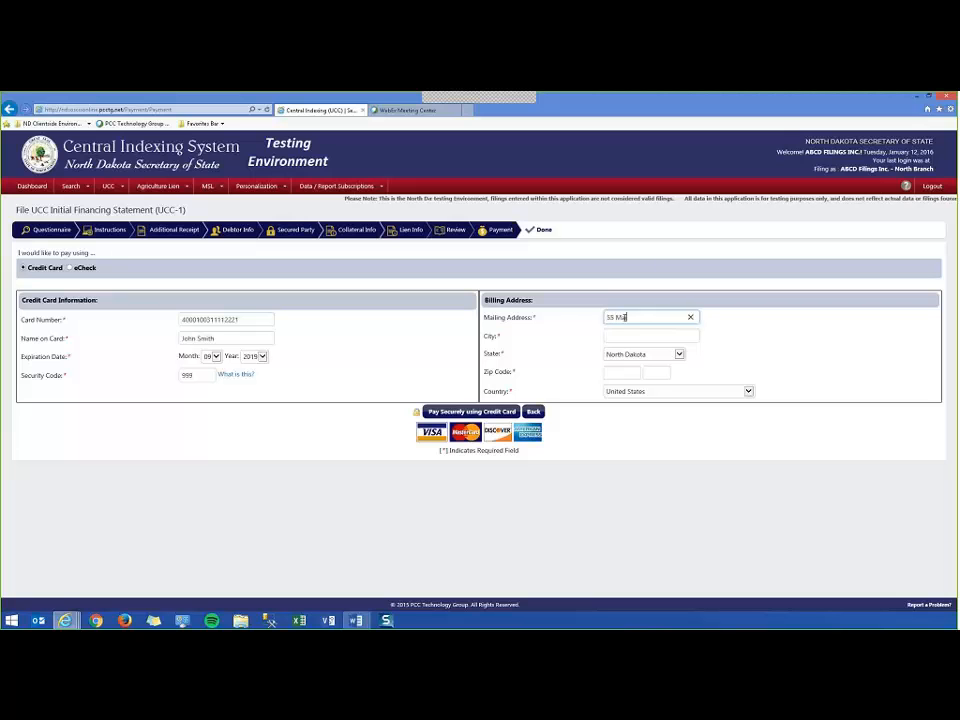
{"action": "type", "text": "in Street"}
{"action": "key", "text": "Tab"}
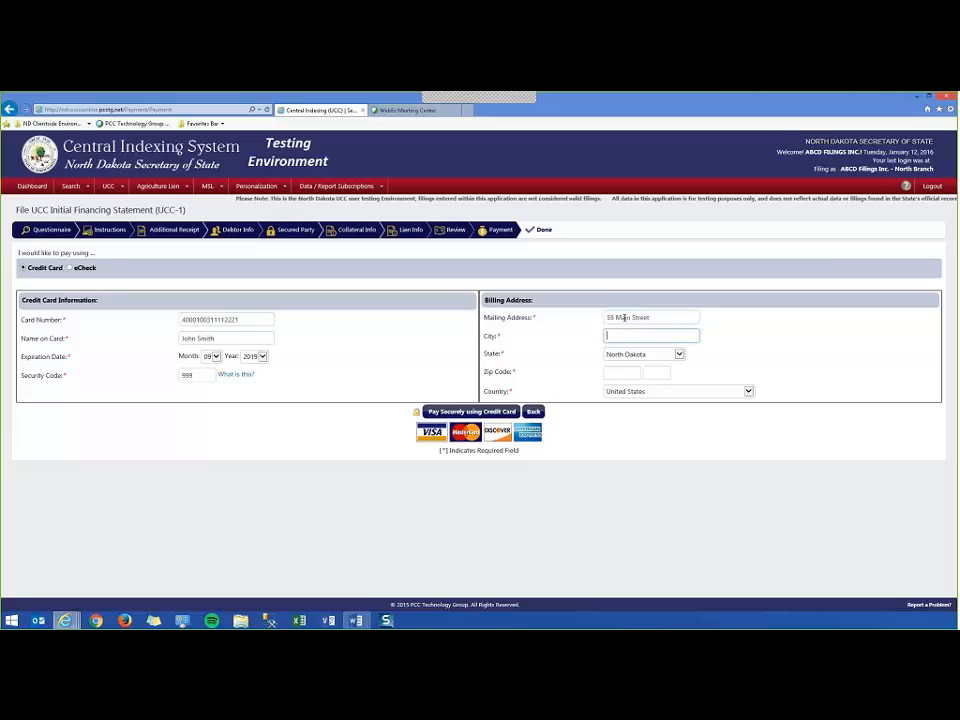
{"action": "type", "text": "Bismar"}
{"action": "key", "text": "Tab"}
{"action": "key", "text": "Tab"}
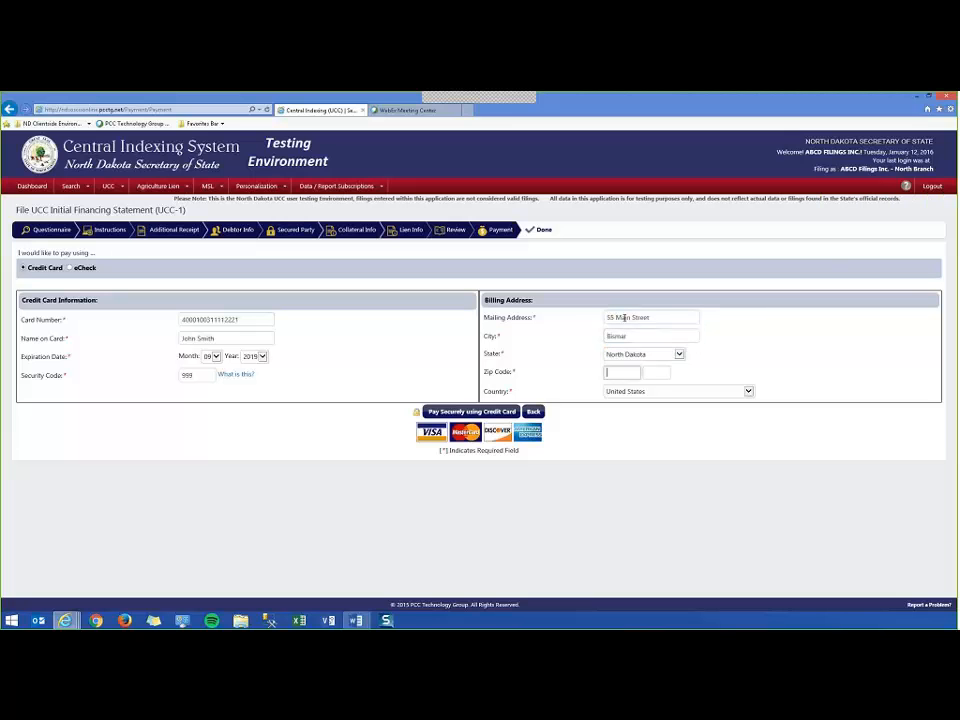
{"action": "type", "text": "40001"}
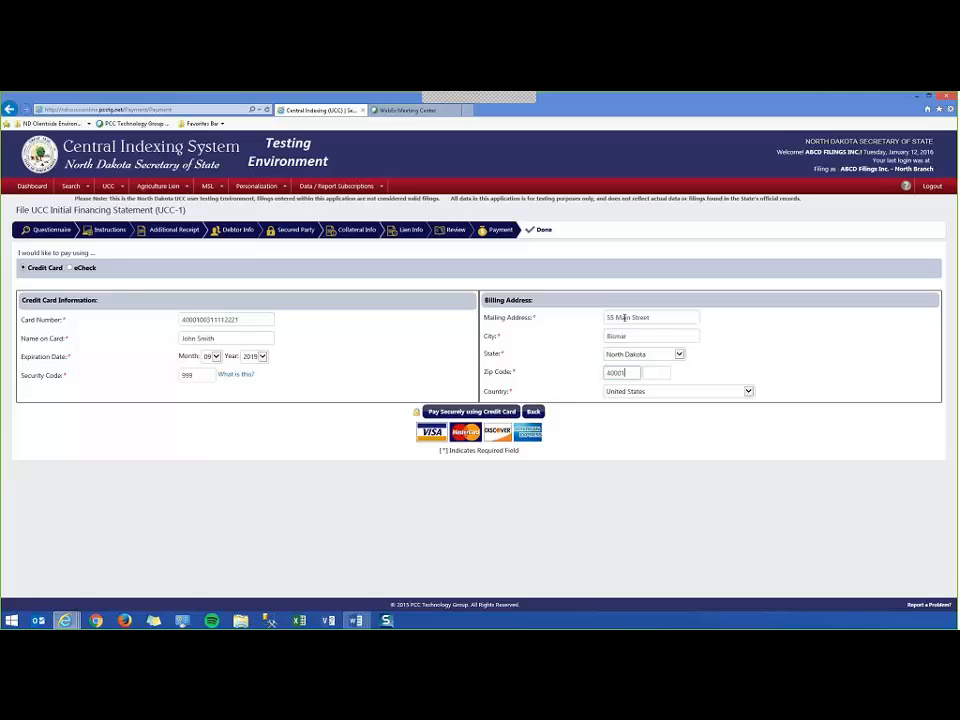
Submit the credit-card payment and reach the page showing the initial financing statement number.
{"action": "left_click", "coordinate": [465, 412]}
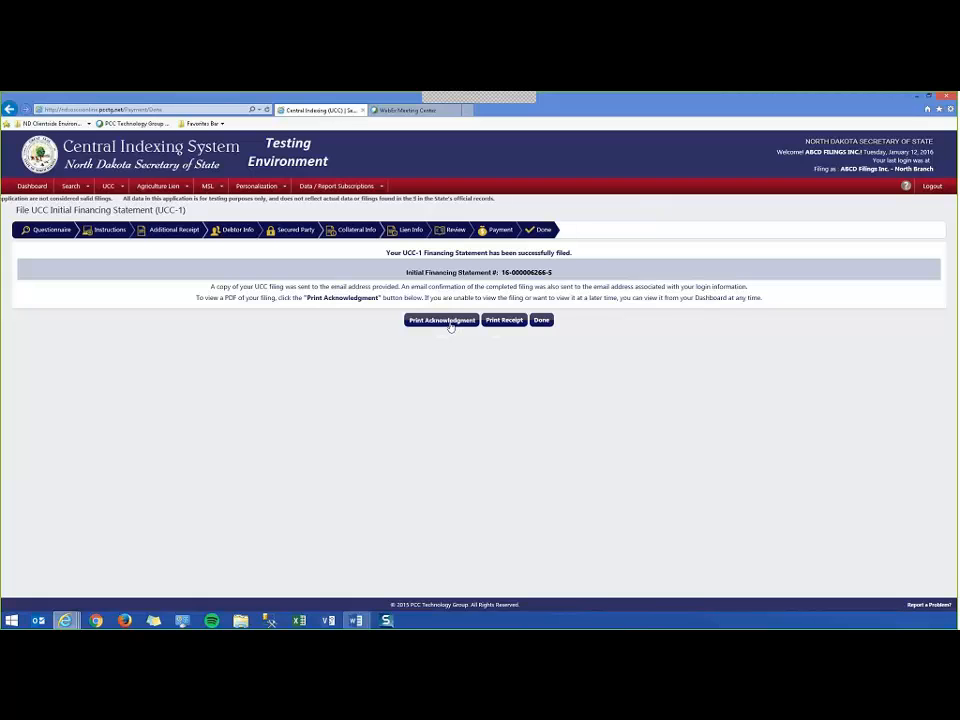
{"action": "left_click", "coordinate": [593, 600]}
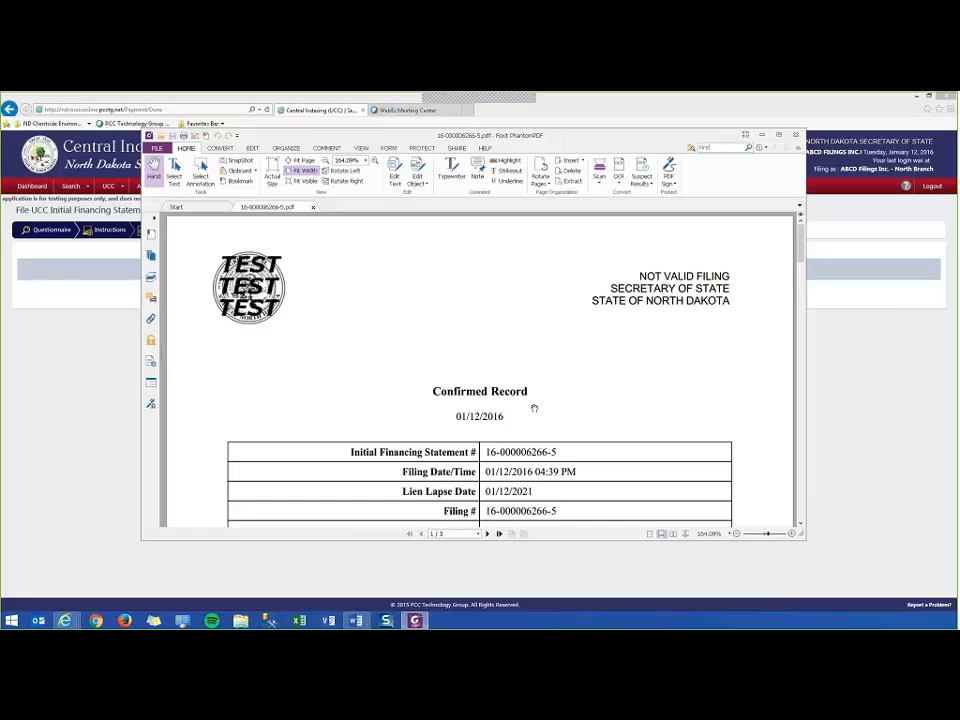
{"action": "scroll", "coordinate": [534, 408], "scroll_direction": "down", "scroll_amount": 3}
{"action": "scroll", "coordinate": [540, 408], "scroll_direction": "up", "scroll_amount": 2}
{"action": "scroll", "coordinate": [547, 407], "scroll_direction": "down", "scroll_amount": 3}
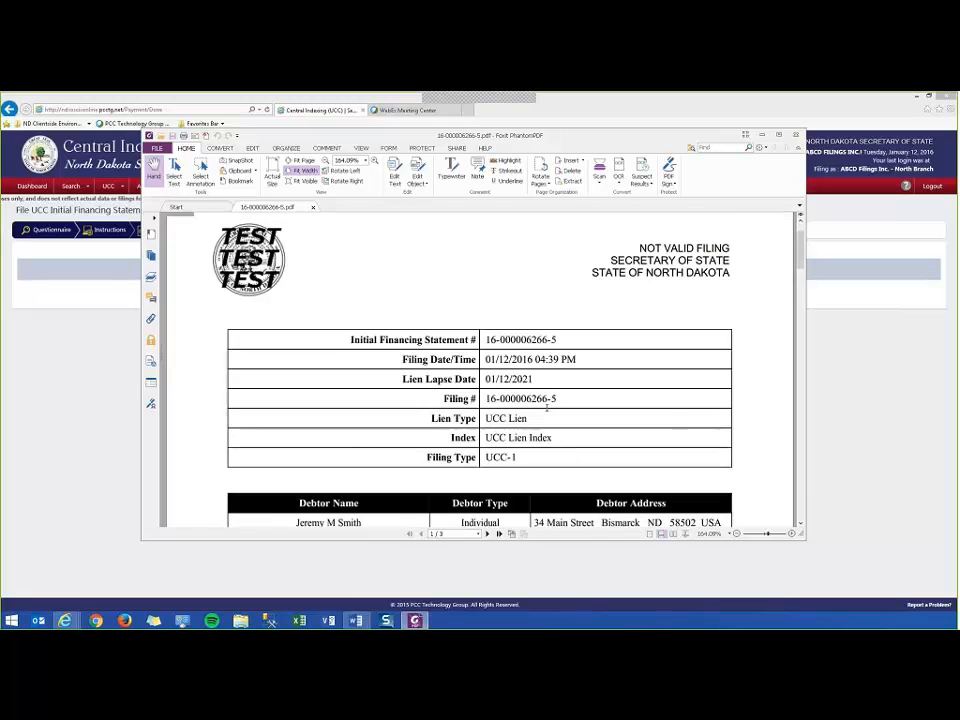
{"action": "scroll", "coordinate": [547, 407], "scroll_direction": "down", "scroll_amount": 8}
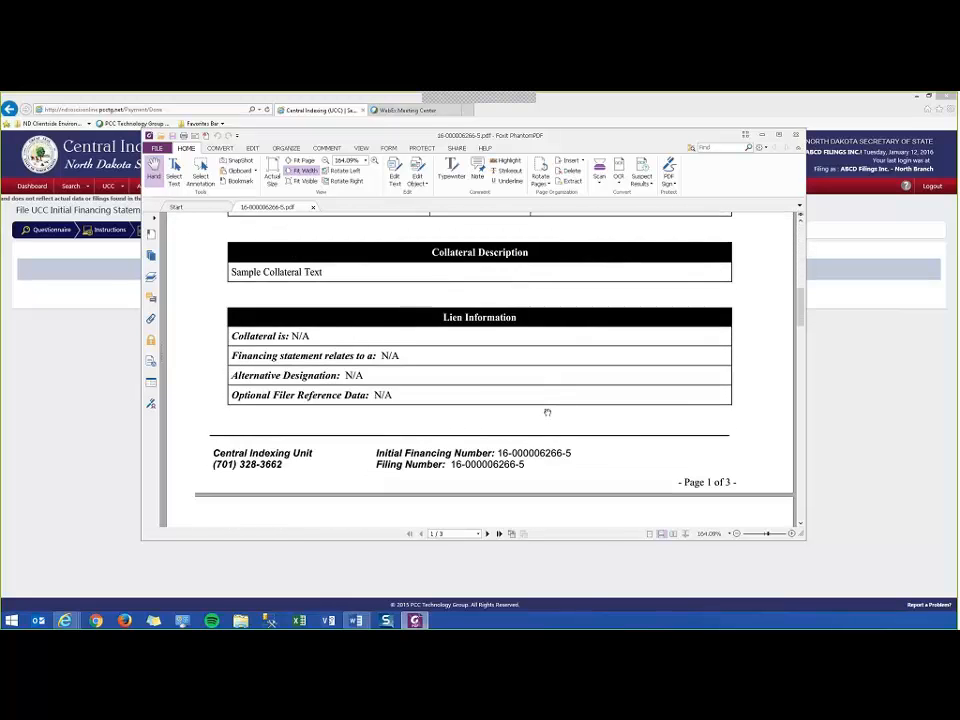
{"action": "scroll", "coordinate": [545, 410], "scroll_direction": "down", "scroll_amount": 1}
{"action": "scroll", "coordinate": [545, 411], "scroll_direction": "up", "scroll_amount": 5}
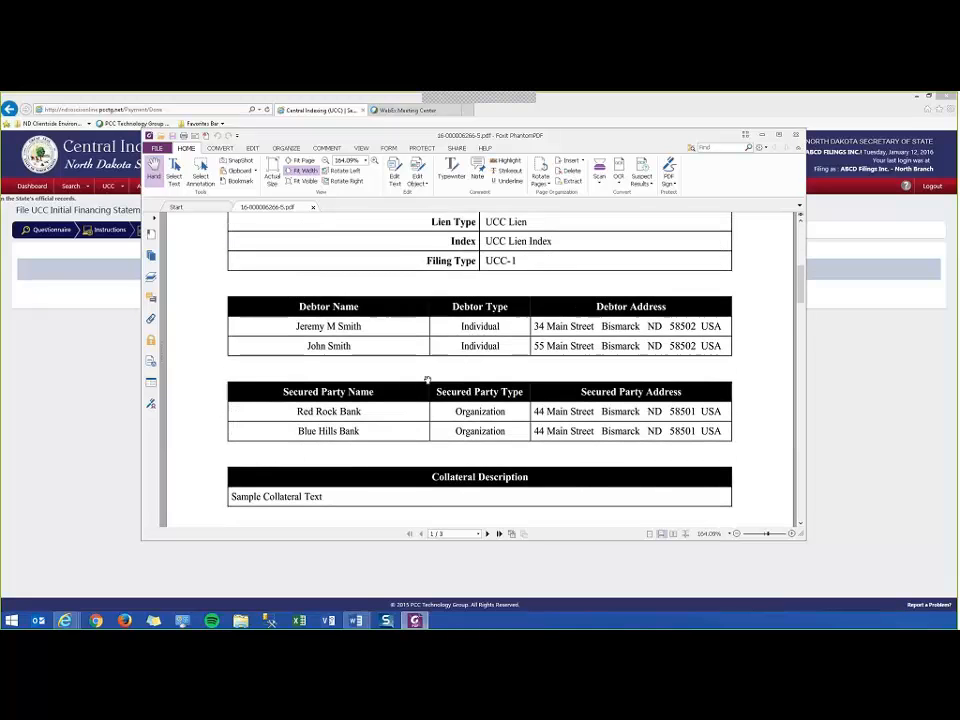
{"action": "scroll", "coordinate": [427, 379], "scroll_direction": "up", "scroll_amount": 6}
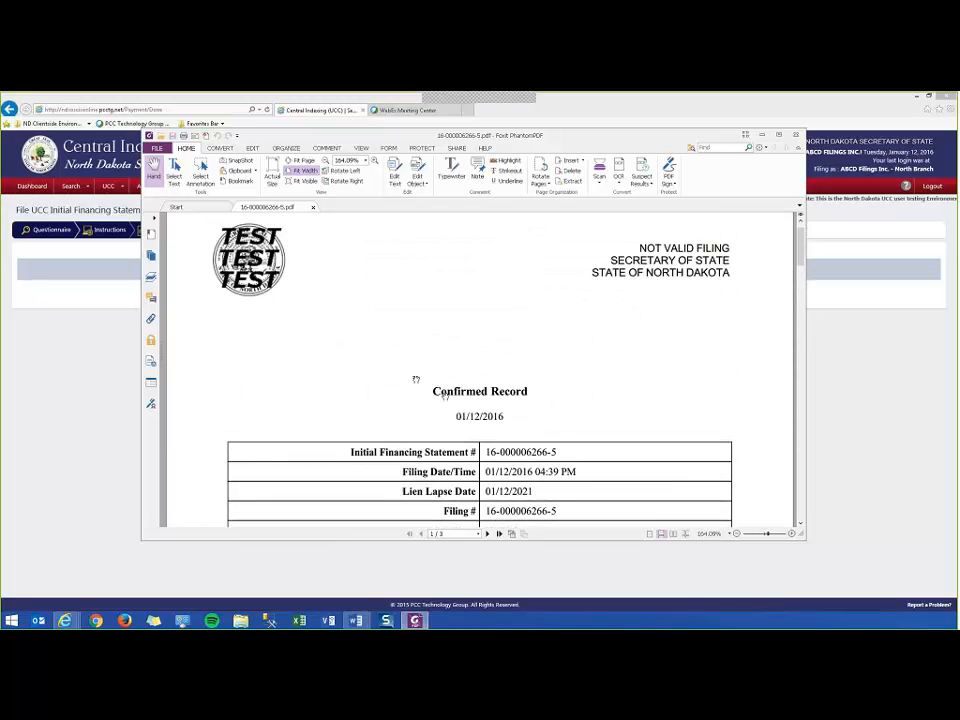
{"action": "scroll", "coordinate": [415, 380], "scroll_direction": "down", "scroll_amount": 3}
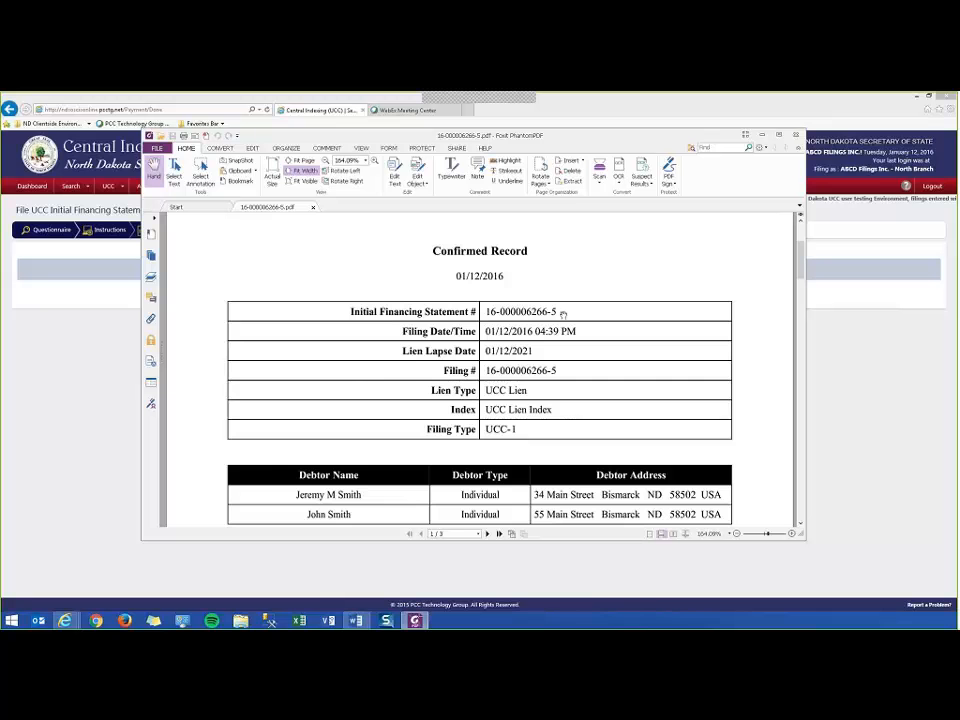
{"action": "scroll", "coordinate": [543, 395], "scroll_direction": "down", "scroll_amount": 10}
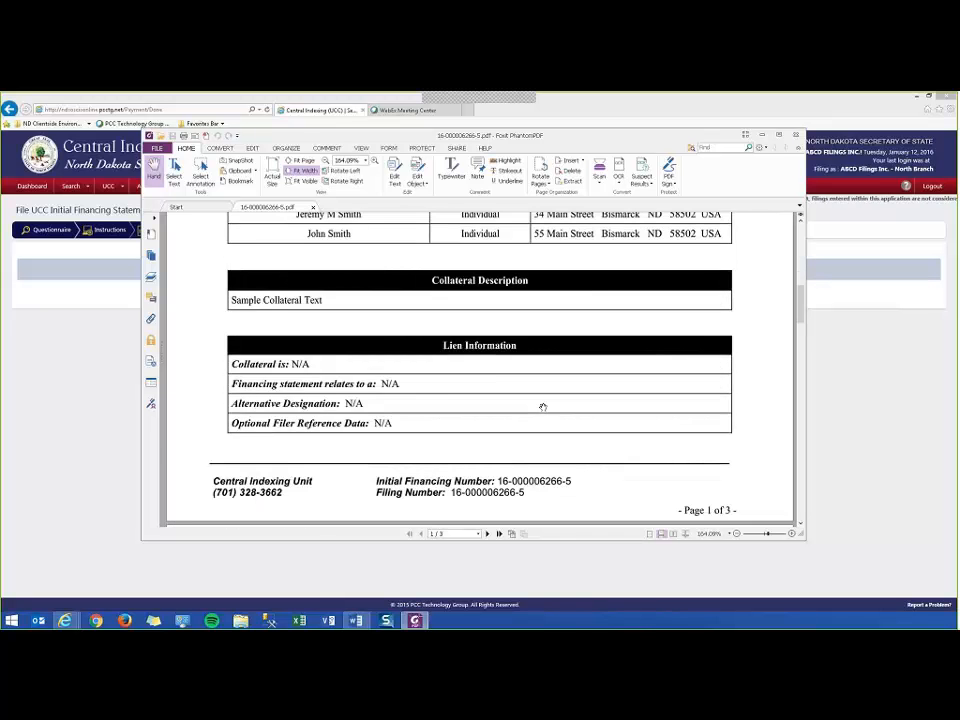
{"action": "scroll", "coordinate": [544, 407], "scroll_direction": "down", "scroll_amount": 5}
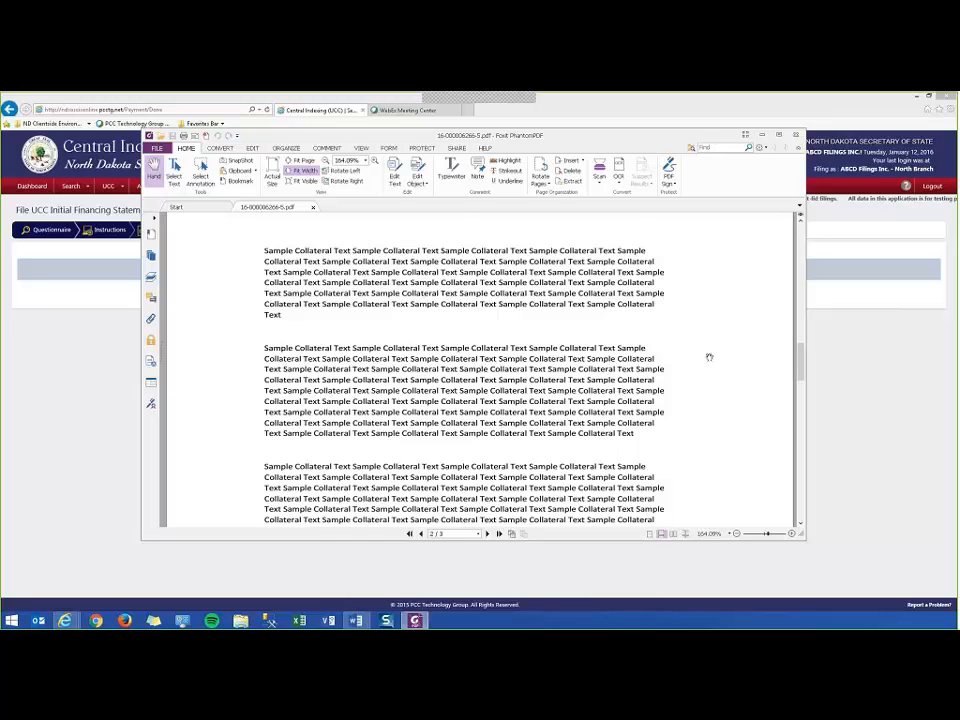
{"action": "scroll", "coordinate": [709, 357], "scroll_direction": "down", "scroll_amount": 8}
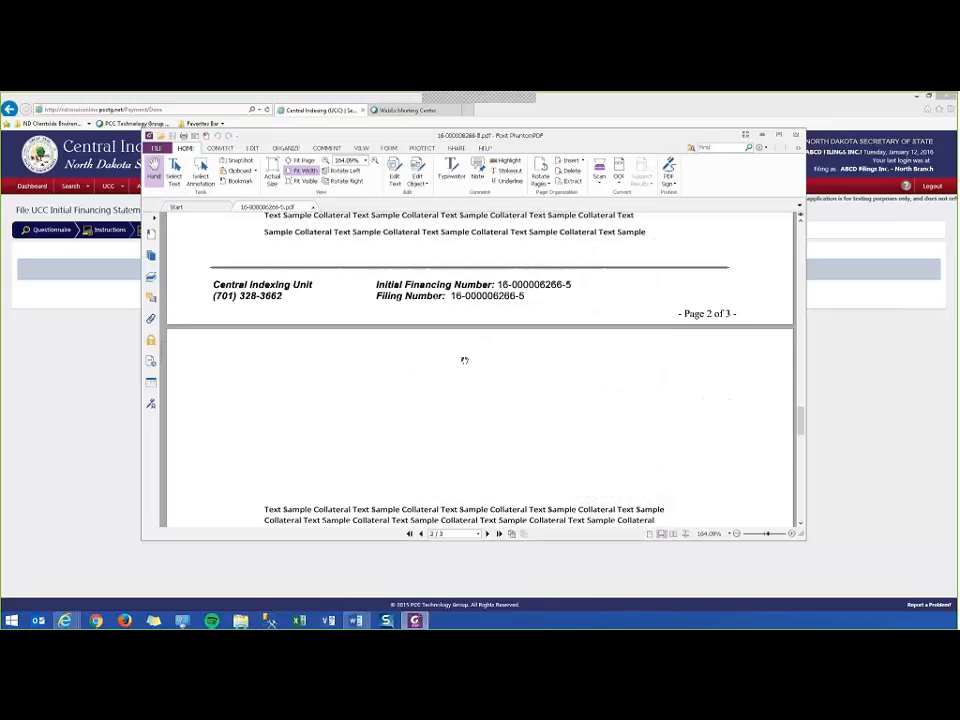
{"action": "scroll", "coordinate": [464, 360], "scroll_direction": "up", "scroll_amount": 2}
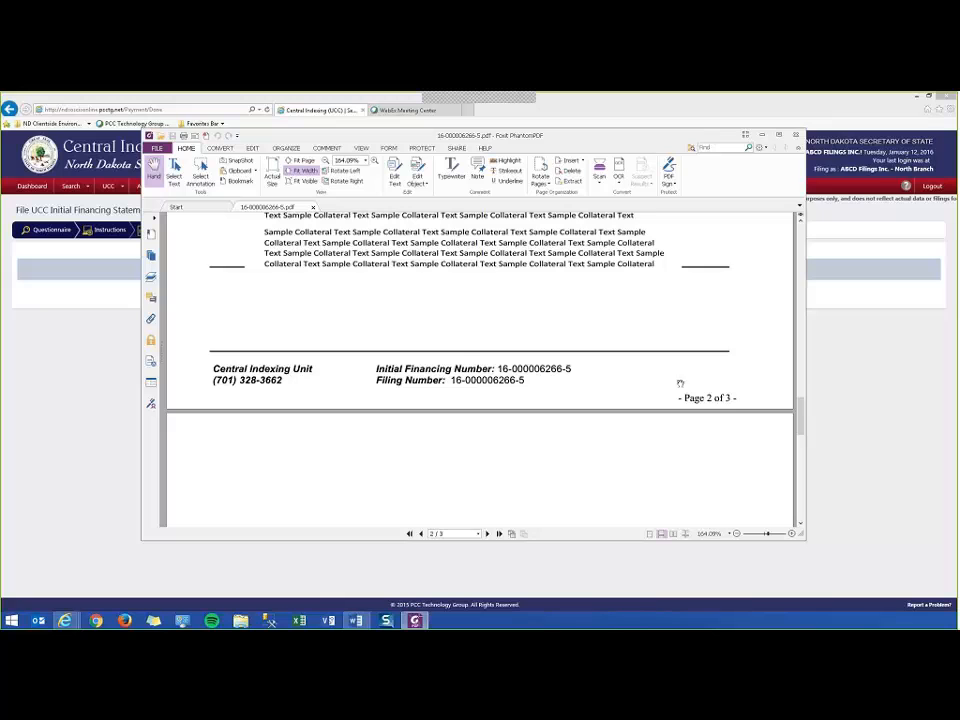
{"action": "scroll", "coordinate": [680, 383], "scroll_direction": "up", "scroll_amount": 6}
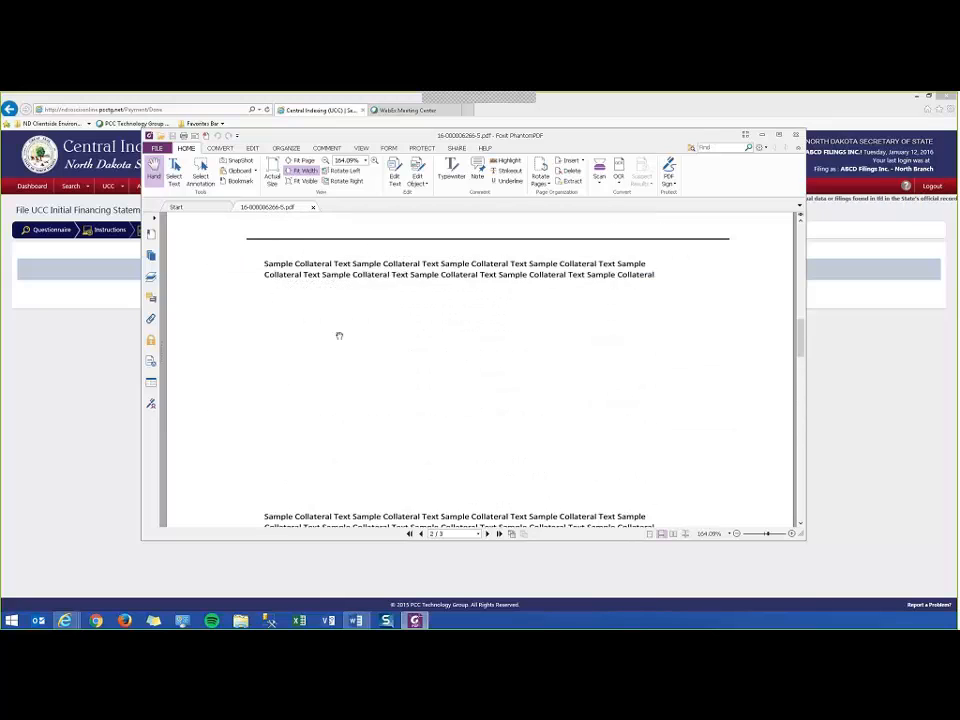
{"action": "scroll", "coordinate": [339, 336], "scroll_direction": "down", "scroll_amount": 10}
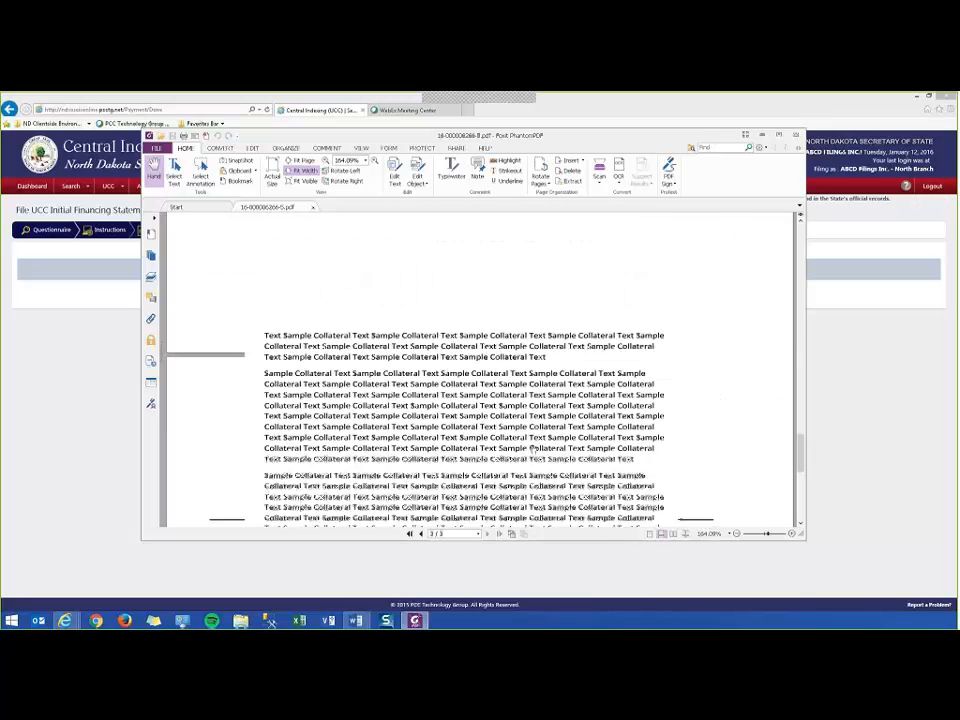
{"action": "scroll", "coordinate": [533, 447], "scroll_direction": "down", "scroll_amount": 5}
{"action": "scroll", "coordinate": [471, 435], "scroll_direction": "up", "scroll_amount": 5}
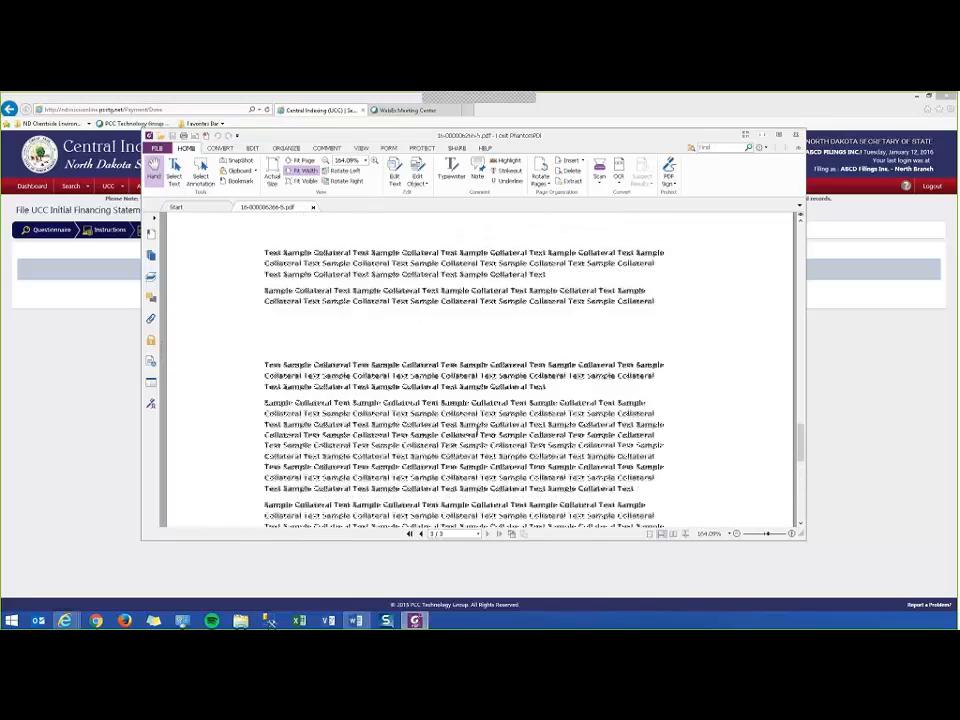
{"action": "scroll", "coordinate": [476, 435], "scroll_direction": "up", "scroll_amount": 10}
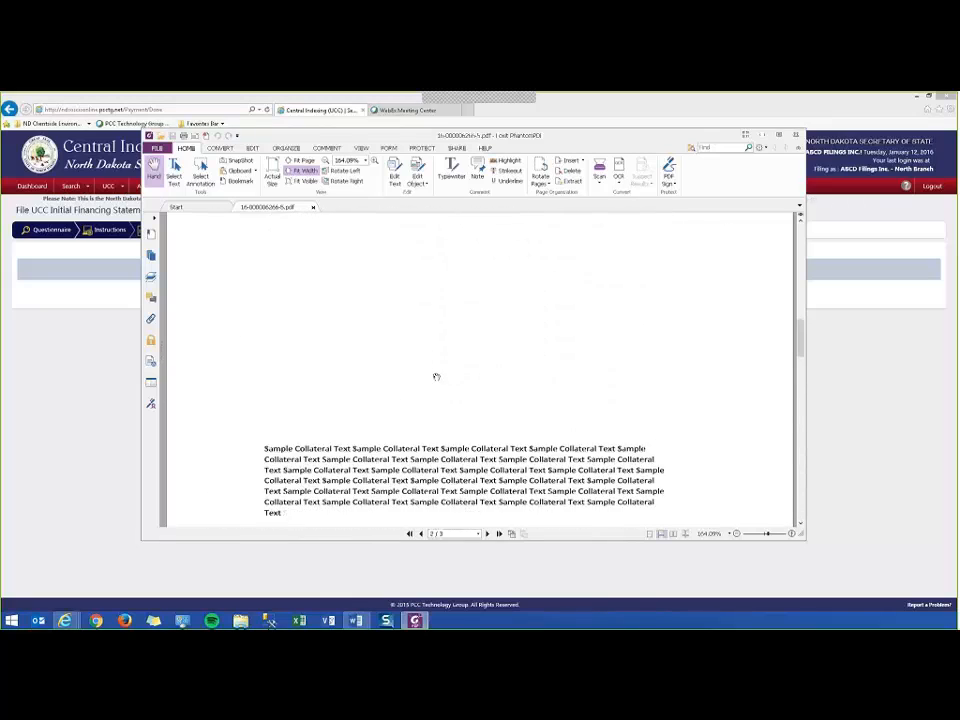
{"action": "scroll", "coordinate": [436, 376], "scroll_direction": "up", "scroll_amount": 3}
{"action": "scroll", "coordinate": [459, 386], "scroll_direction": "down", "scroll_amount": 12}
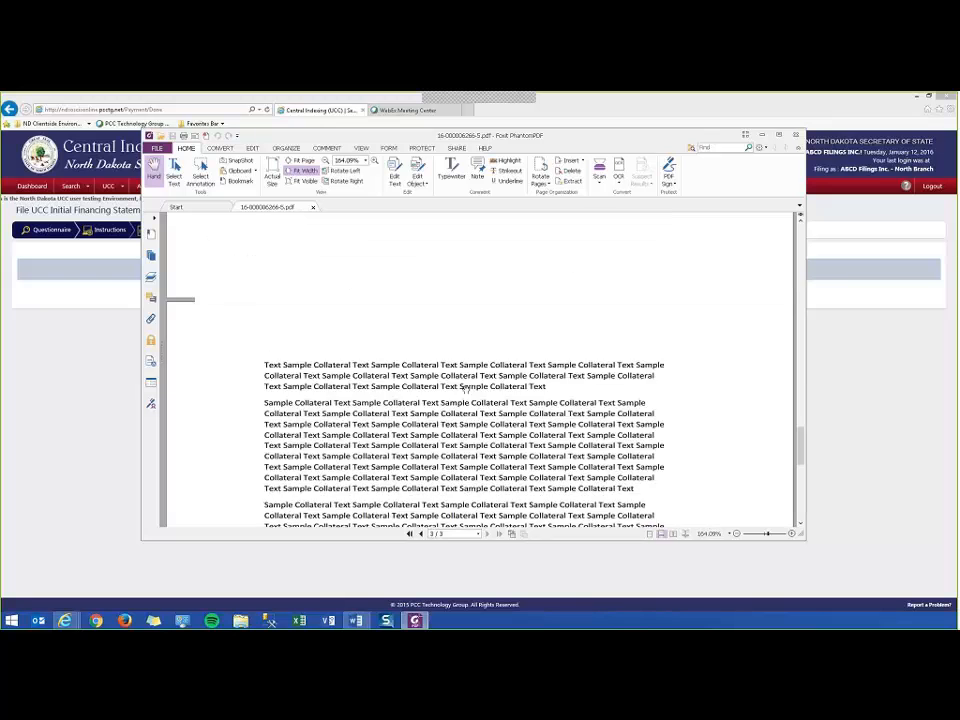
{"action": "scroll", "coordinate": [464, 390], "scroll_direction": "down", "scroll_amount": 6}
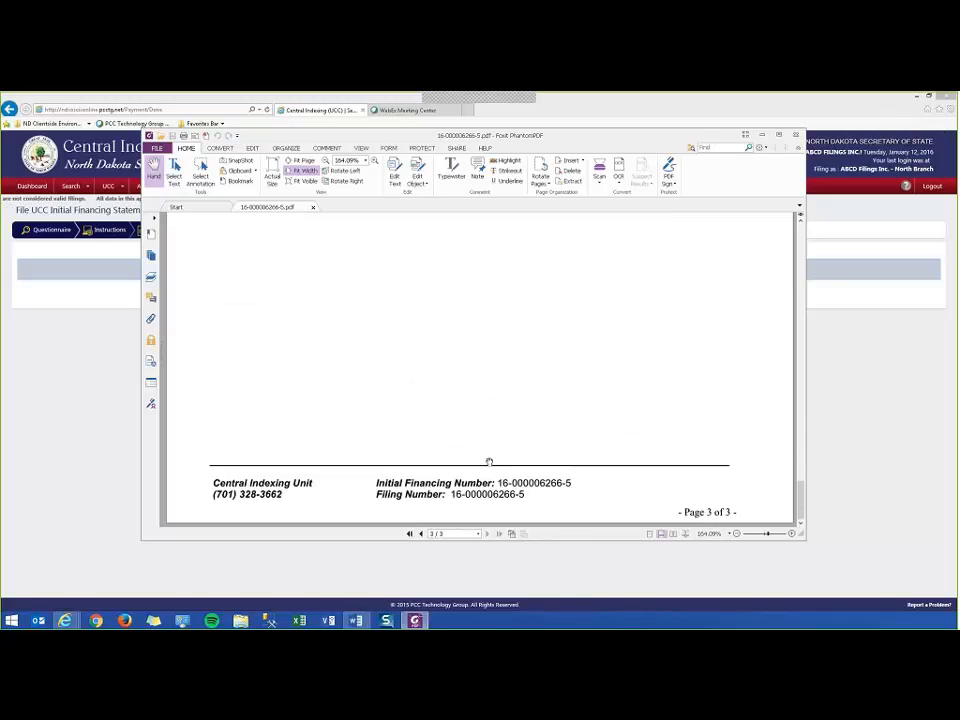
{"action": "scroll", "coordinate": [490, 458], "scroll_direction": "up", "scroll_amount": 6}
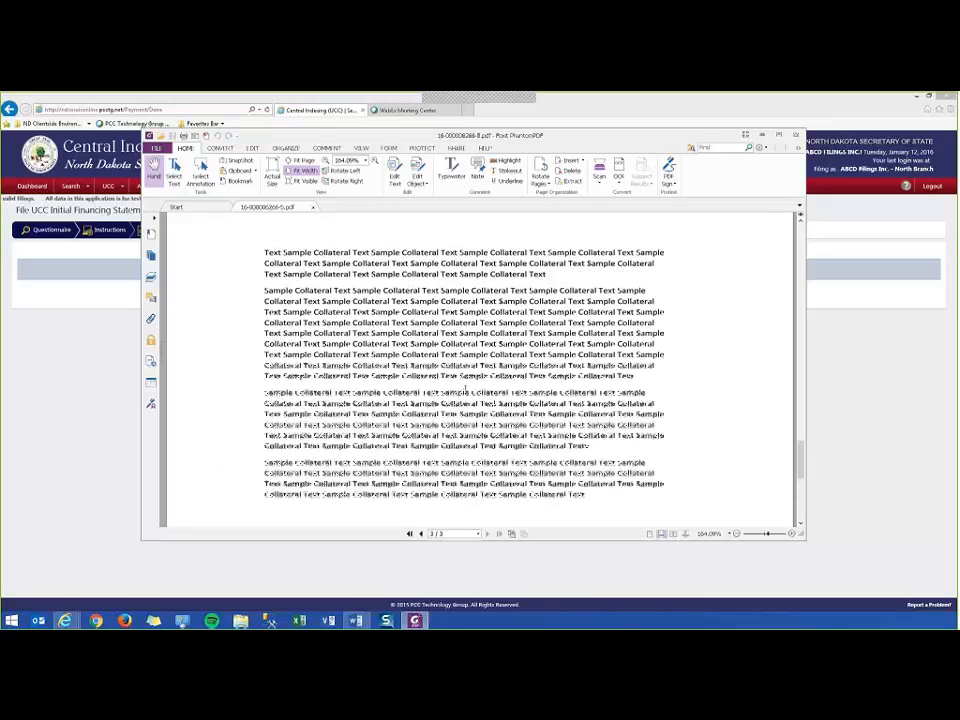
{"action": "scroll", "coordinate": [449, 410], "scroll_direction": "down", "scroll_amount": 6}
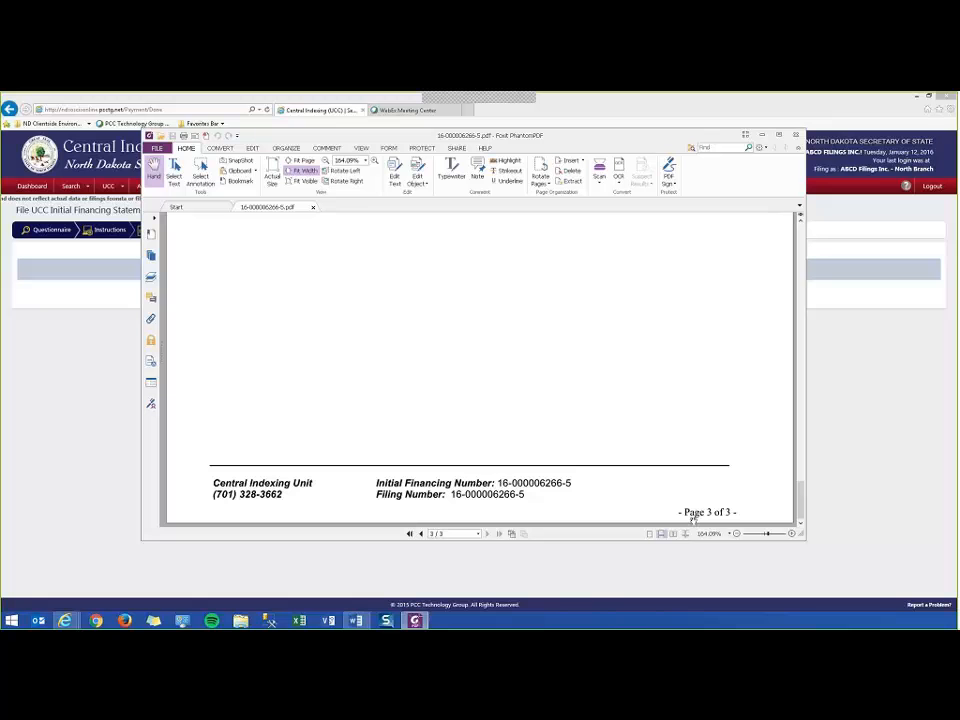
{"action": "scroll", "coordinate": [477, 386], "scroll_direction": "up", "scroll_amount": 10}
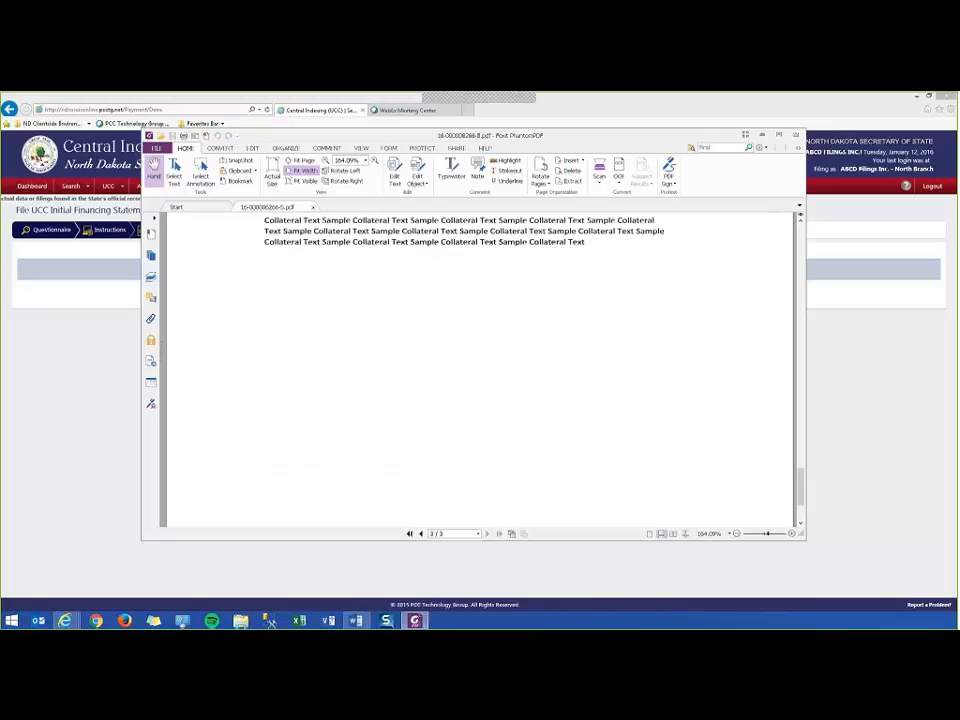
{"action": "scroll", "coordinate": [477, 386], "scroll_direction": "up", "scroll_amount": 5}
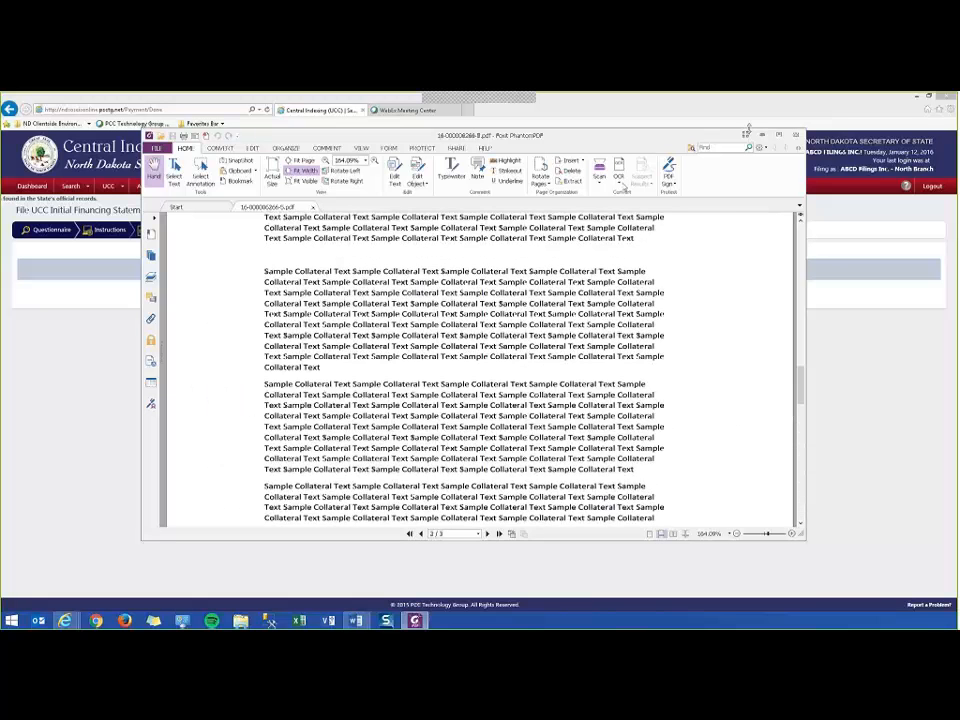
{"action": "left_click", "coordinate": [762, 134]}
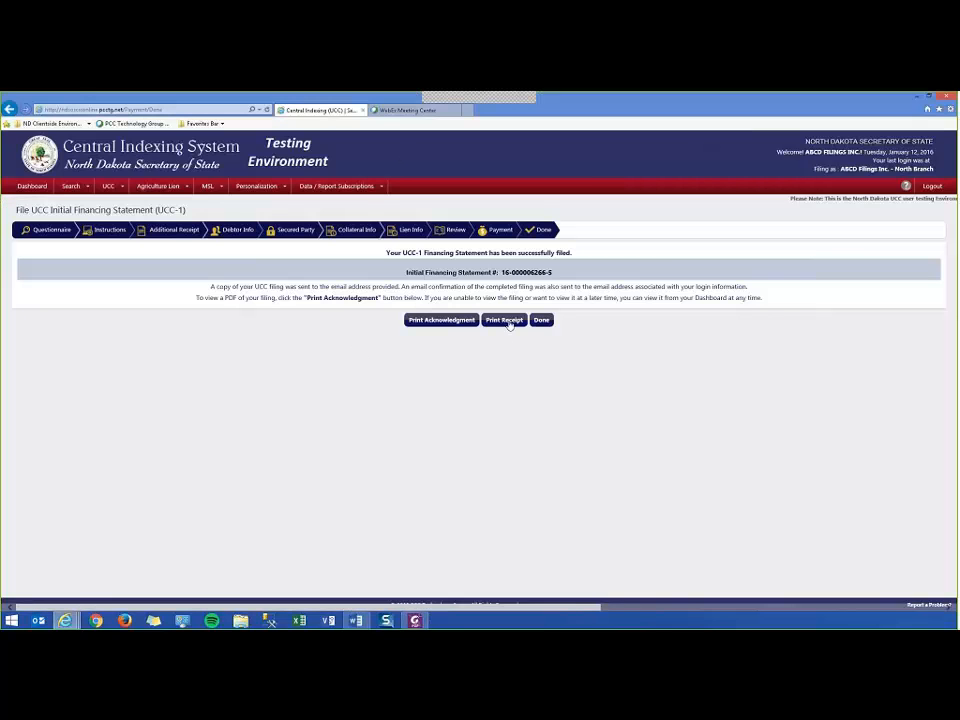
Open the payment receipt PDF, check the $40.00 credit card charge, then close all PDF tabs.
{"action": "left_click", "coordinate": [506, 320]}
{"action": "left_click", "coordinate": [594, 601]}
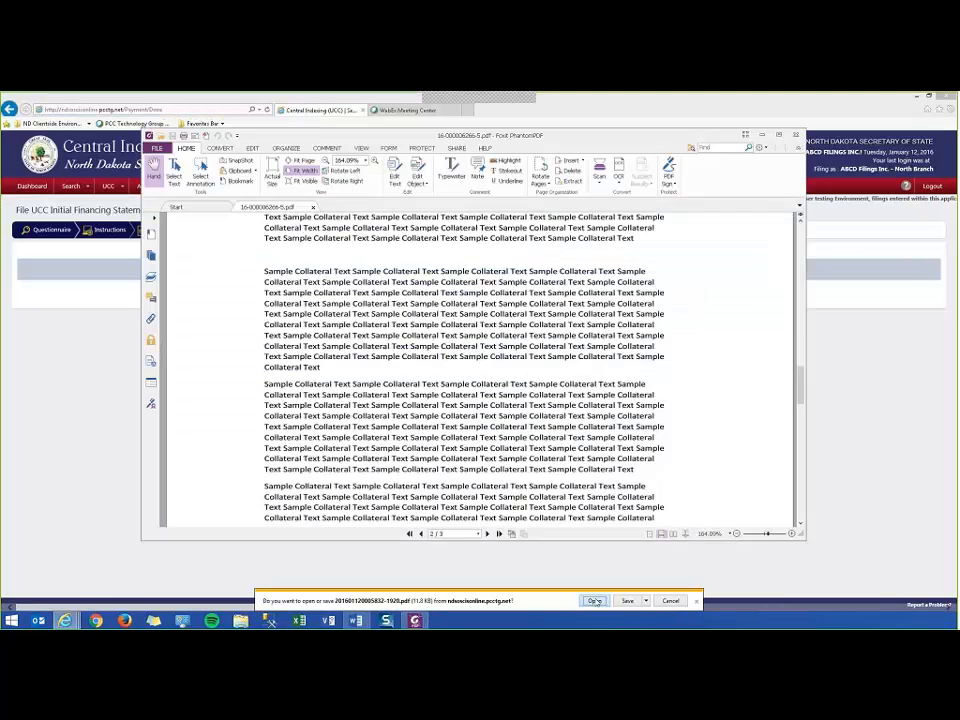
{"action": "scroll", "coordinate": [611, 386], "scroll_direction": "down", "scroll_amount": 5}
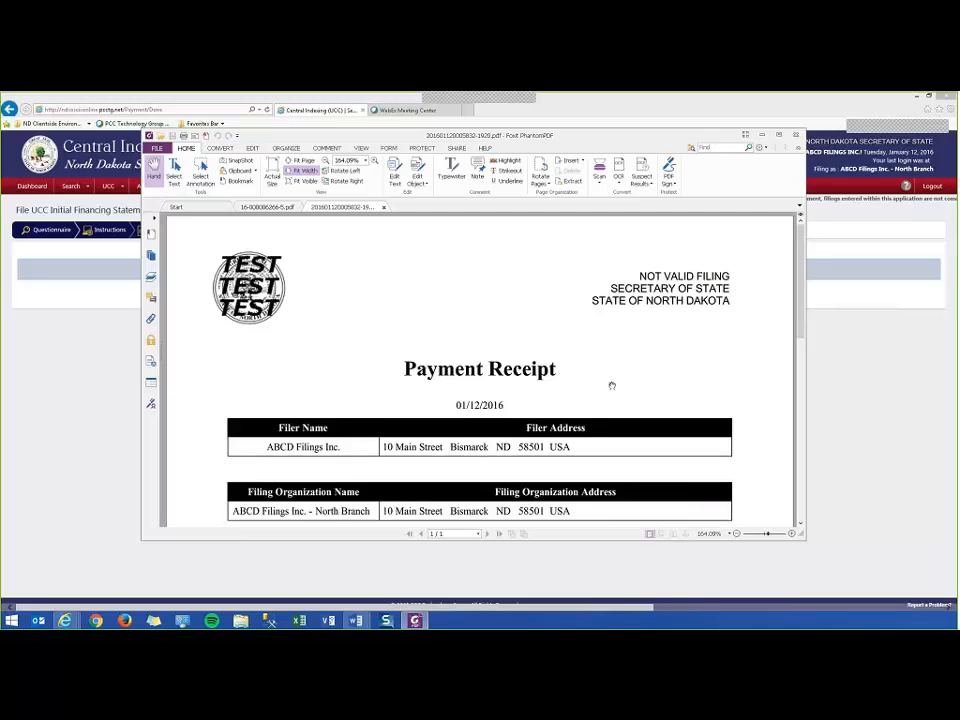
{"action": "scroll", "coordinate": [605, 387], "scroll_direction": "down", "scroll_amount": 2}
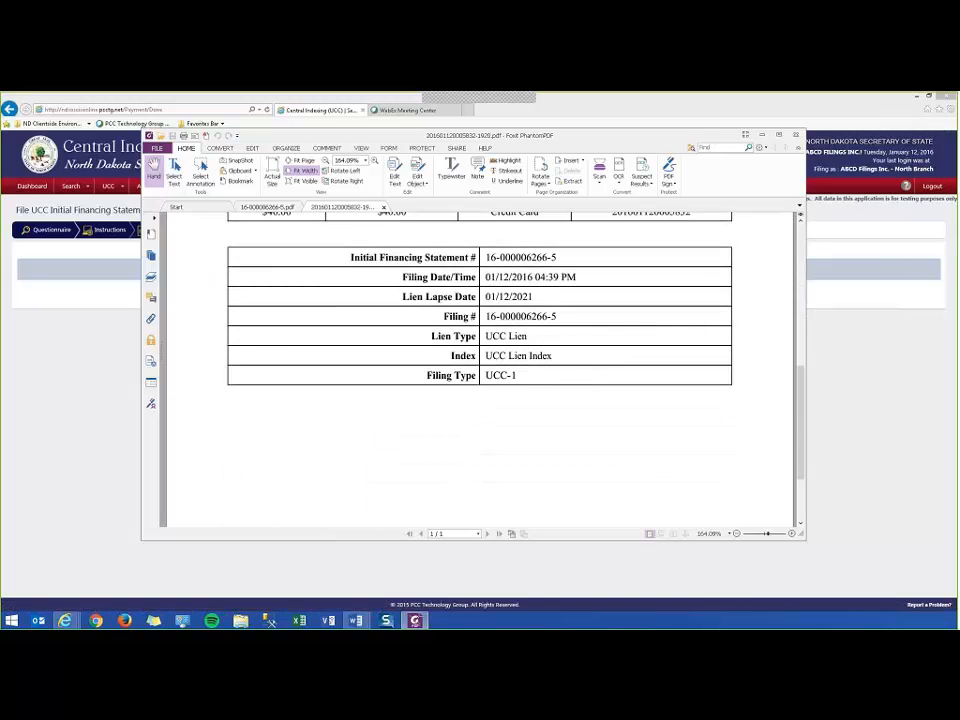
{"action": "left_click_drag", "start_coordinate": [350, 257], "coordinate": [540, 386]}
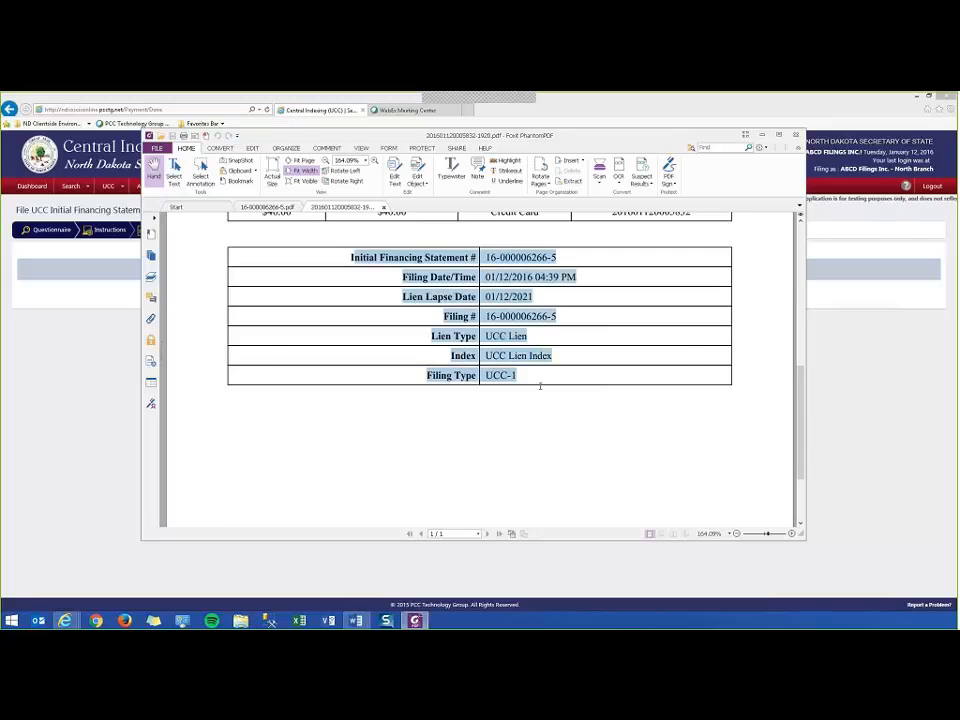
{"action": "scroll", "coordinate": [530, 400], "scroll_direction": "up", "scroll_amount": 3}
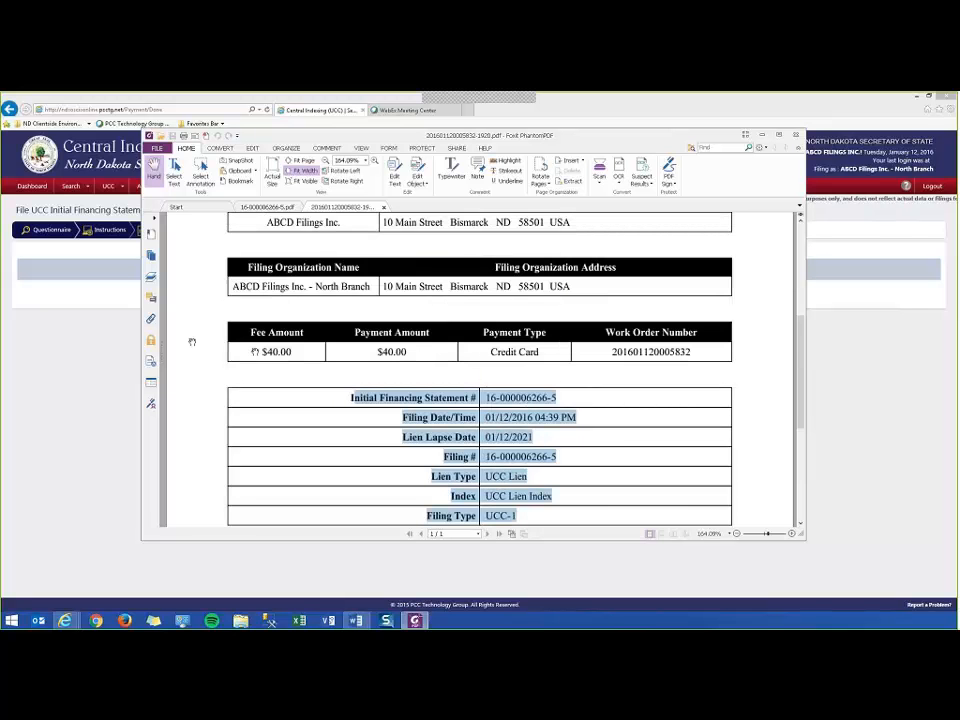
{"action": "scroll", "coordinate": [541, 368], "scroll_direction": "up", "scroll_amount": 1}
{"action": "scroll", "coordinate": [534, 390], "scroll_direction": "down", "scroll_amount": 5}
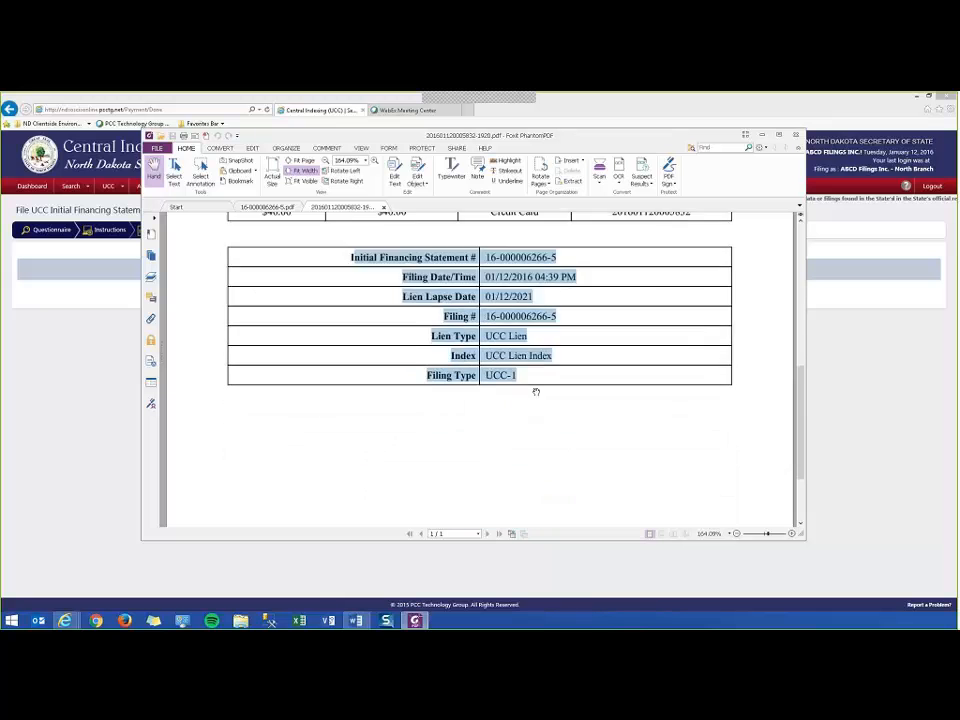
{"action": "scroll", "coordinate": [535, 394], "scroll_direction": "up", "scroll_amount": 7}
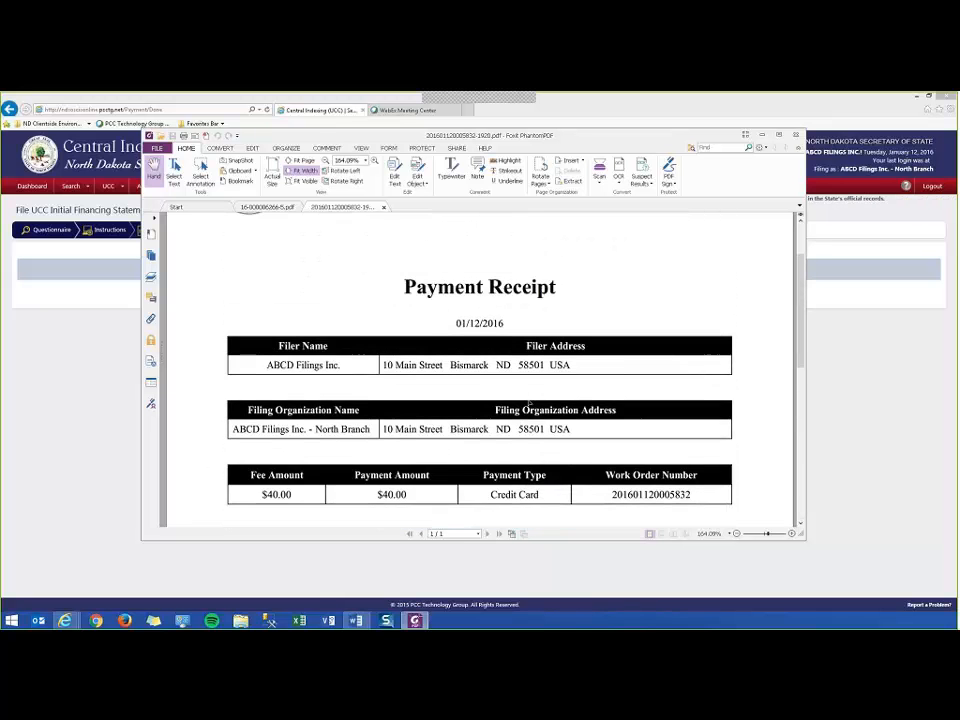
{"action": "scroll", "coordinate": [526, 401], "scroll_direction": "up", "scroll_amount": 1}
{"action": "left_click", "coordinate": [797, 136]}
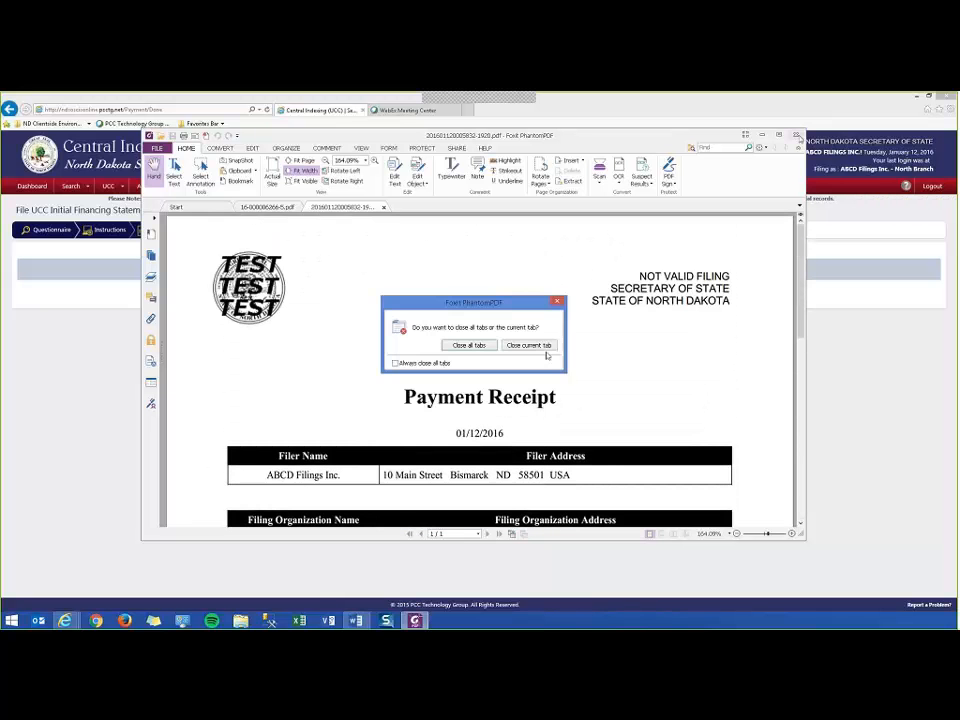
{"action": "left_click", "coordinate": [469, 345]}
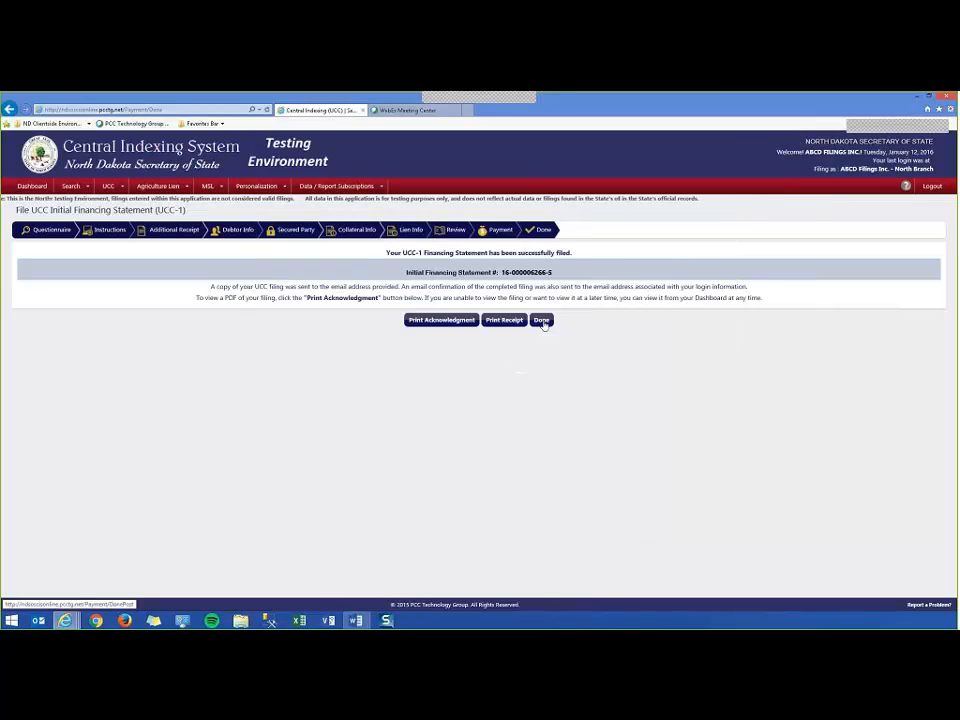
Mark the filing Done and go back to the dashboard listing 1 receipt and 1 filing.
{"action": "left_click", "coordinate": [542, 320]}
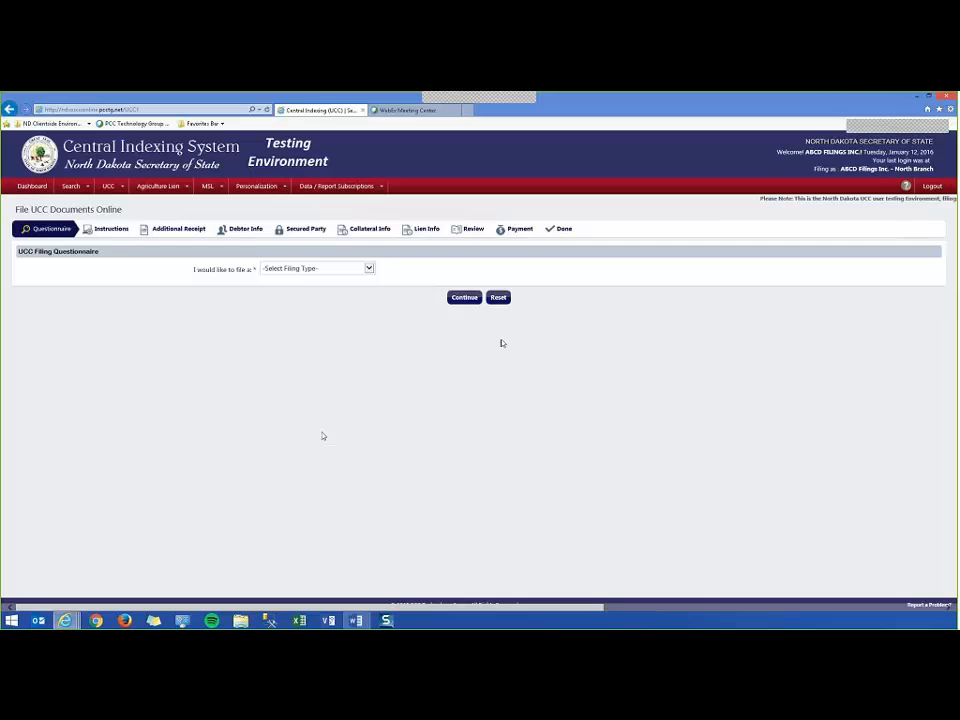
{"action": "left_click", "coordinate": [32, 187]}
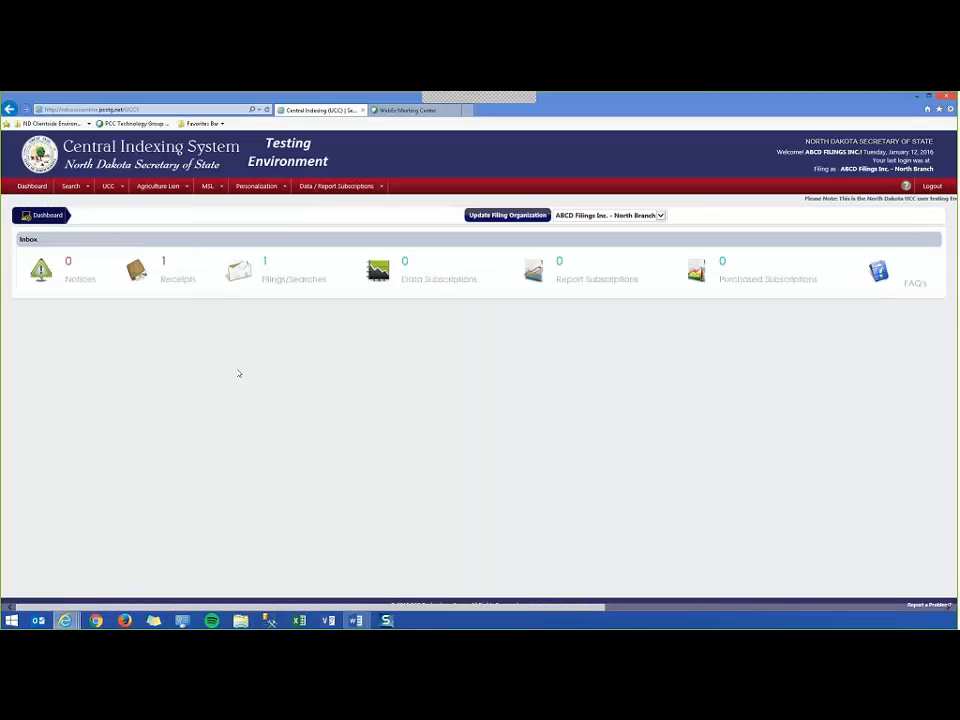